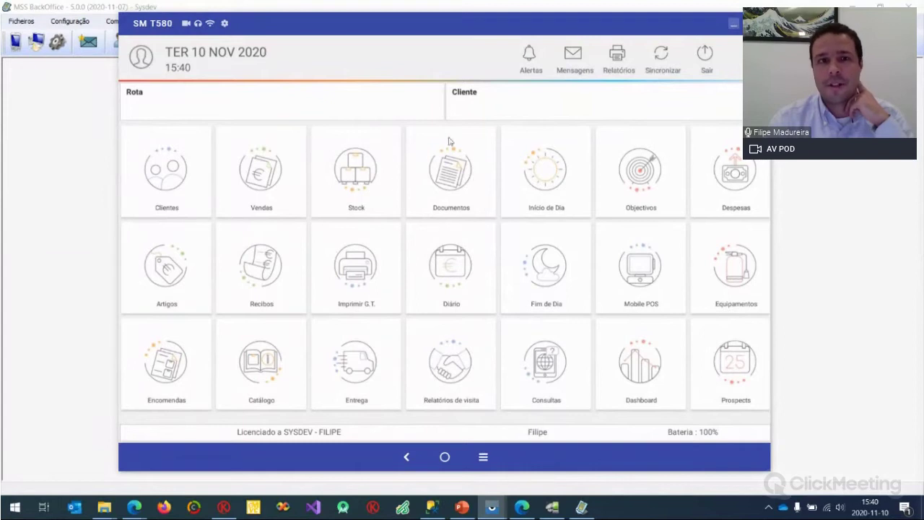
Step: Synchronise the tablet, importing tables such as MSCLI and MSART, and acknowledge the finished sync
click(660, 56)
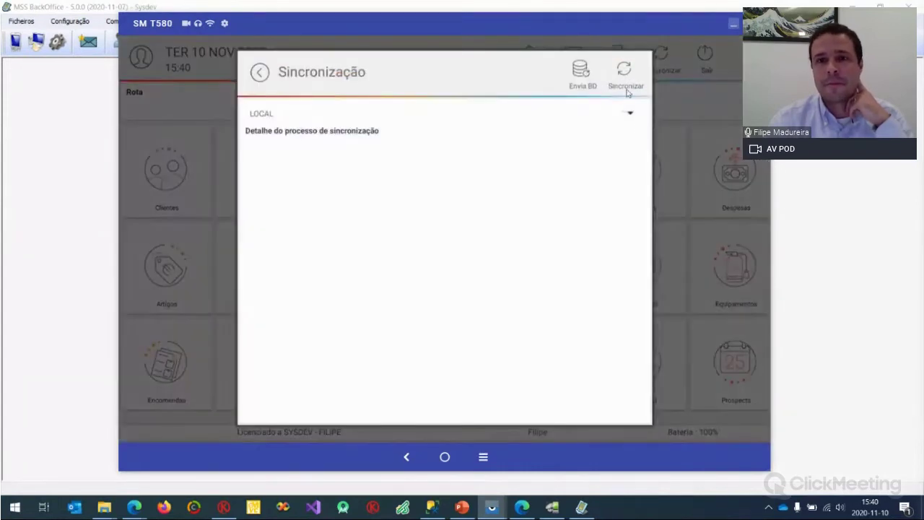
click(625, 76)
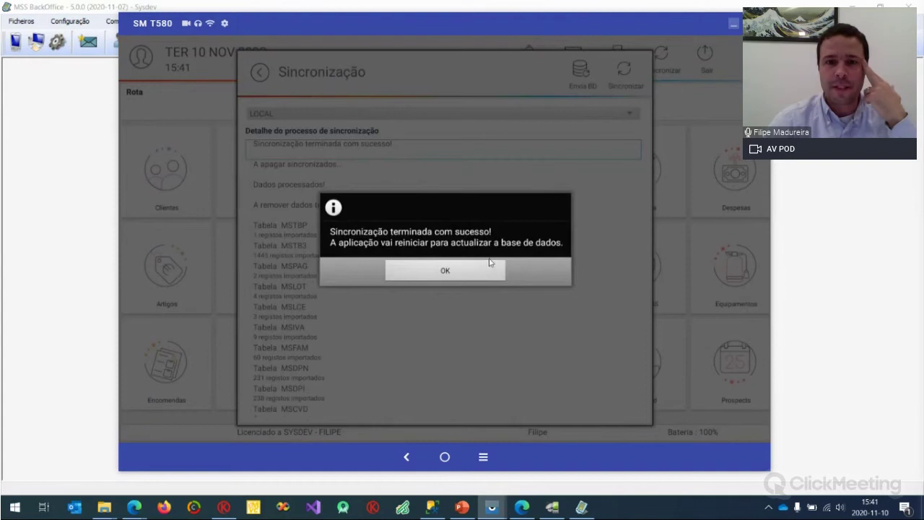
click(472, 271)
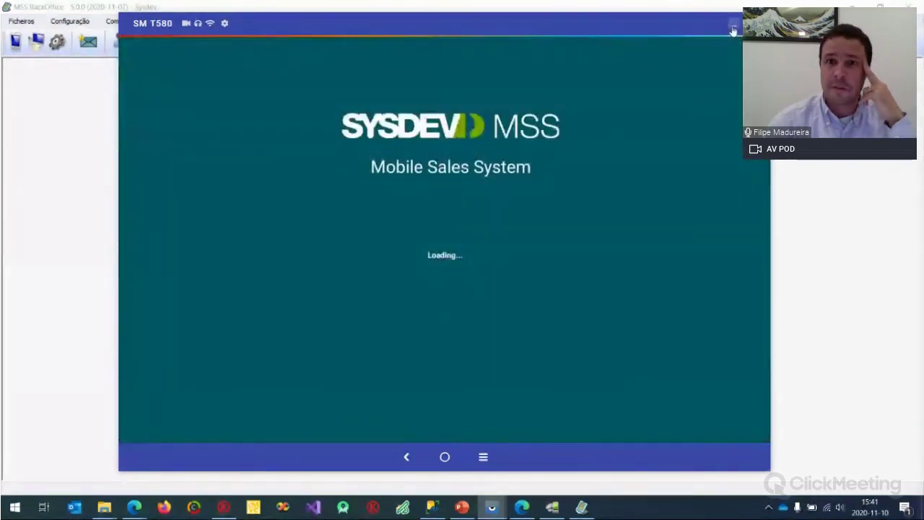
Step: Open the MSSV5\Syncro\TR0001\ToPC folder and read the TRF_B_A.TXT transfer log in Notepad
click(734, 24)
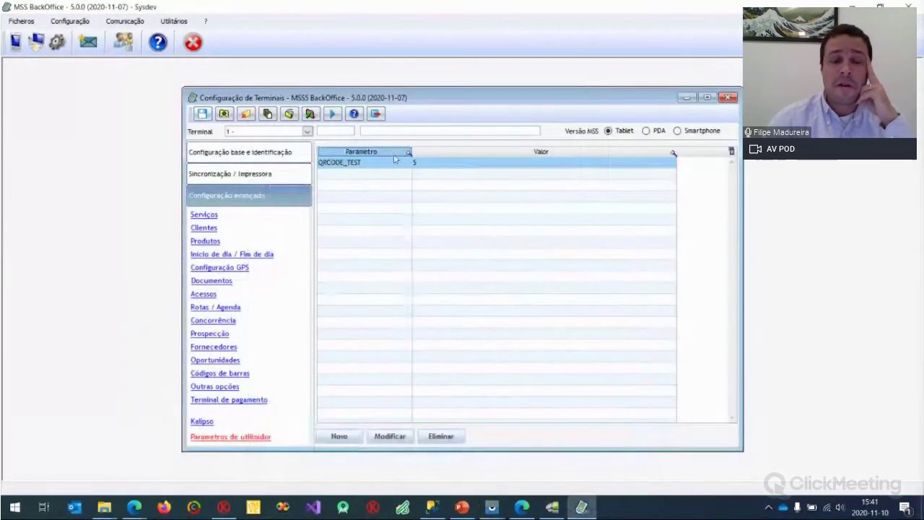
mouse_move(104, 510)
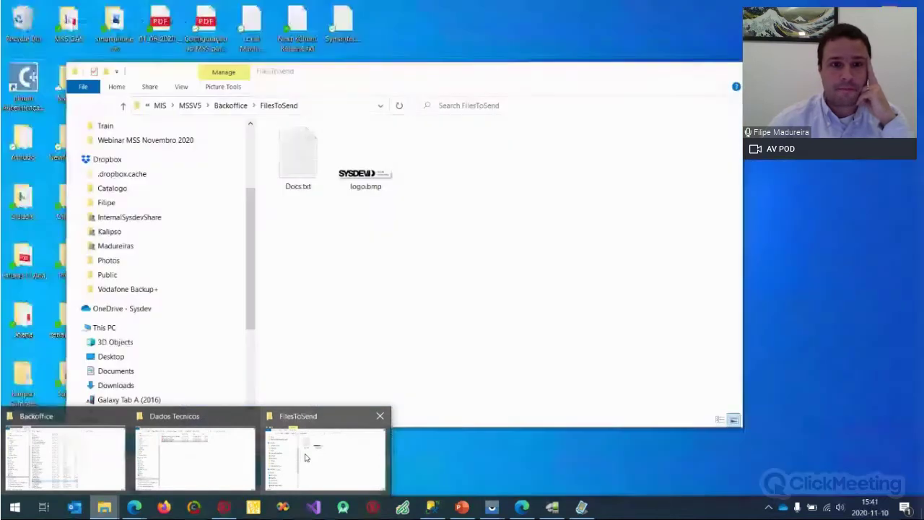
click(308, 453)
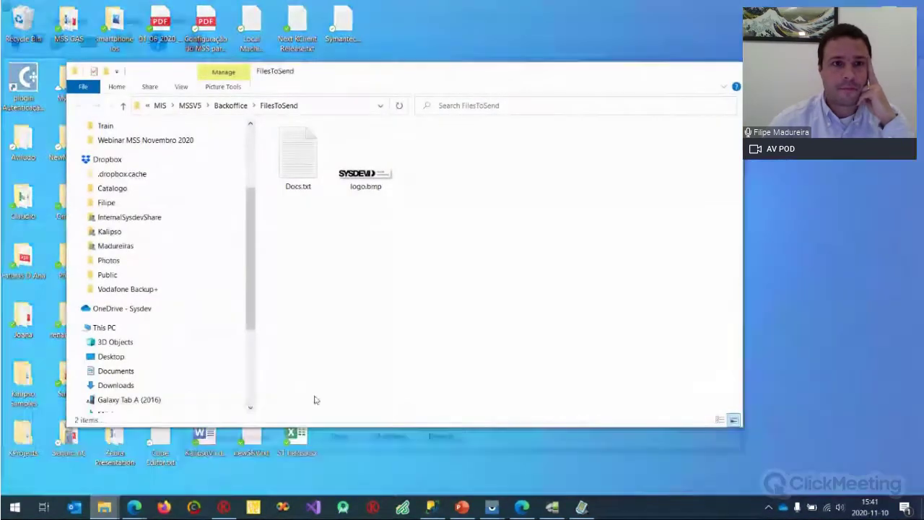
click(190, 105)
double_click(284, 161)
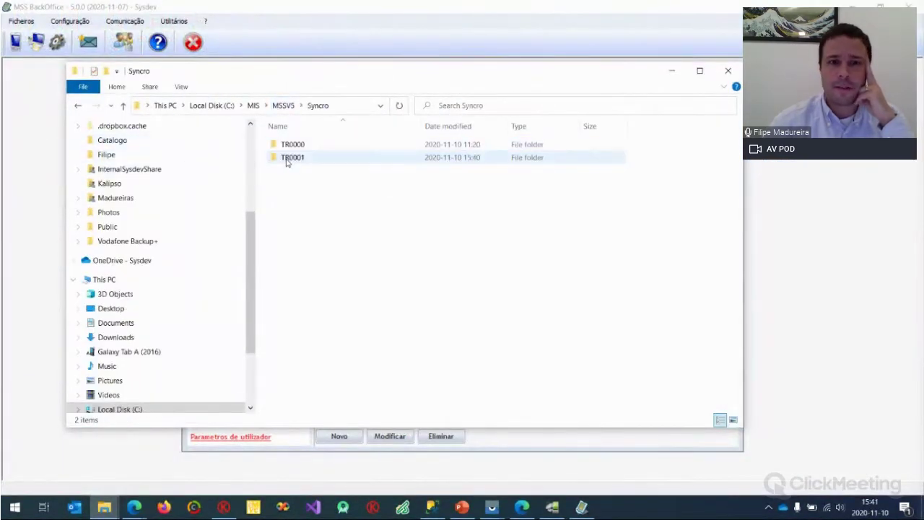
double_click(286, 160)
double_click(289, 145)
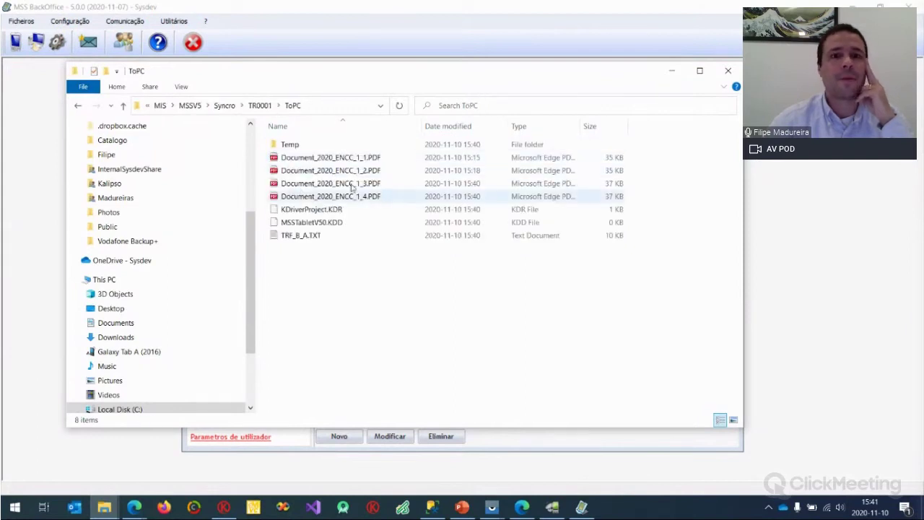
click(295, 235)
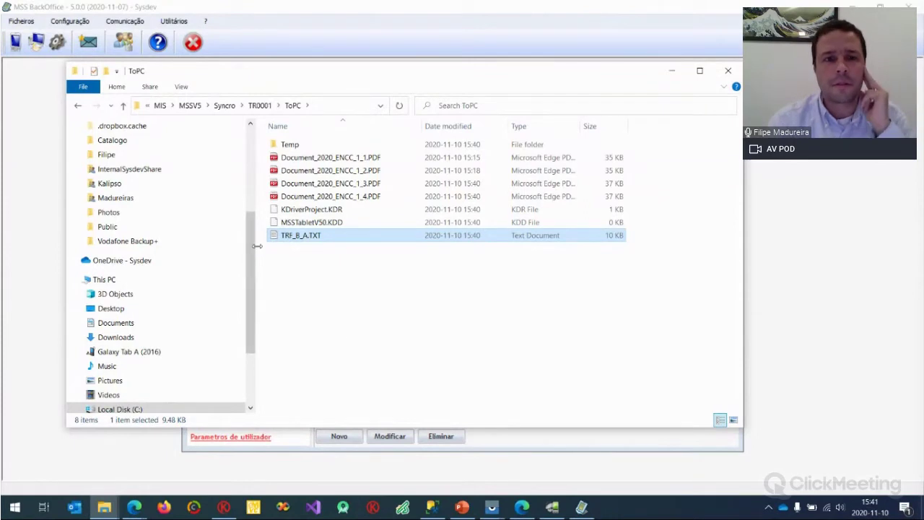
double_click(297, 236)
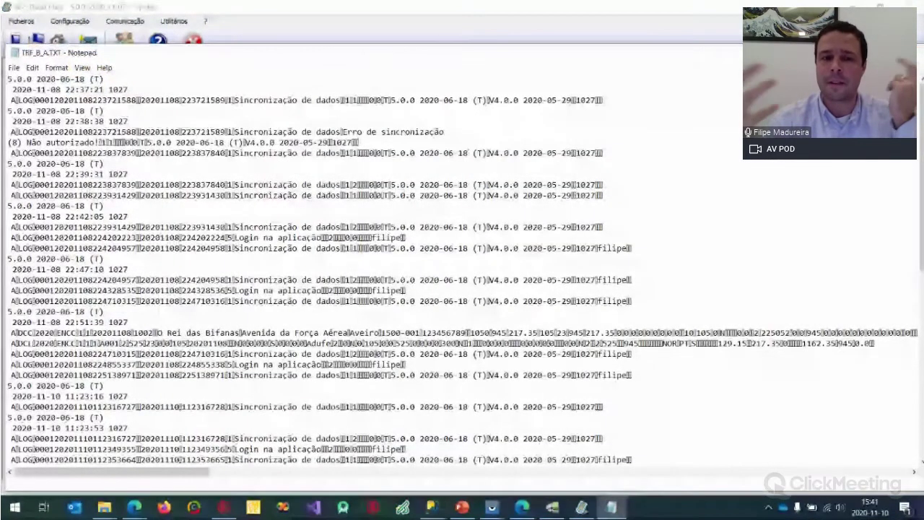
key(alt+F4)
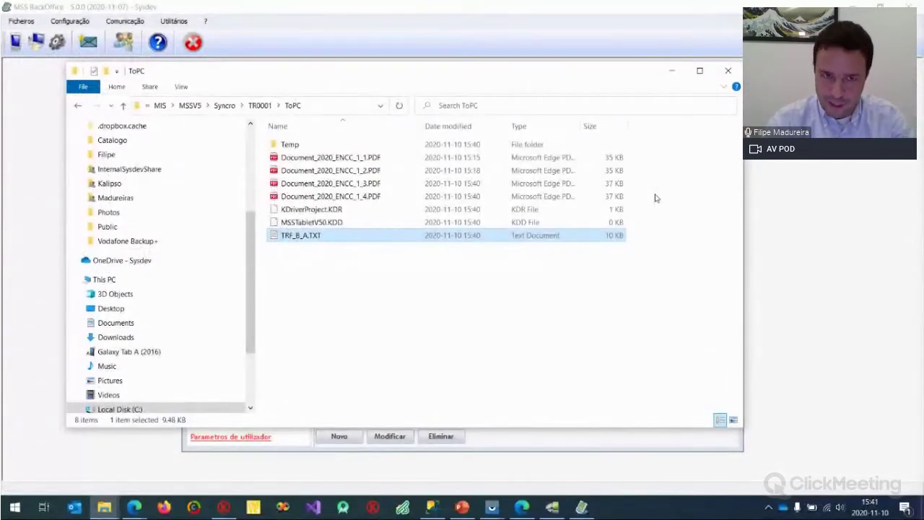
Step: Delete all eight items from ToPC, check ToPC_BO, then close Explorer and Configuração de Terminais
drag(332, 261, 301, 148)
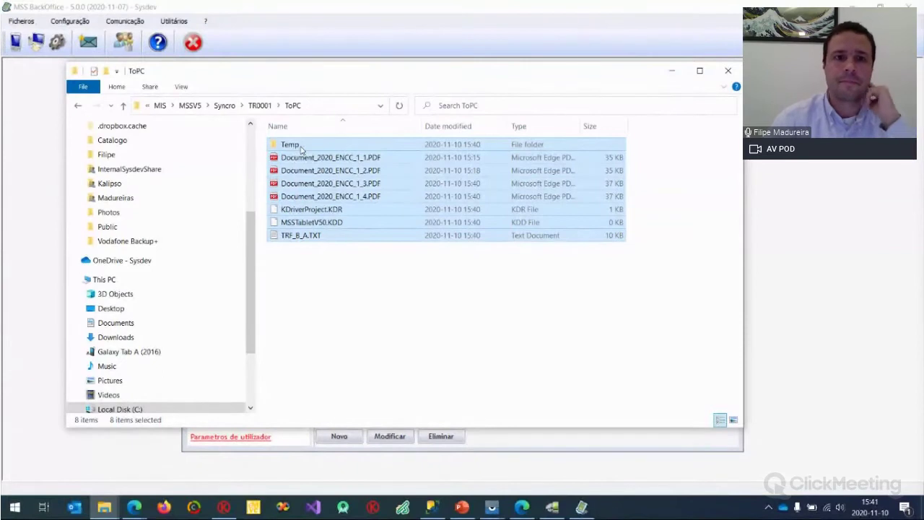
key(Delete)
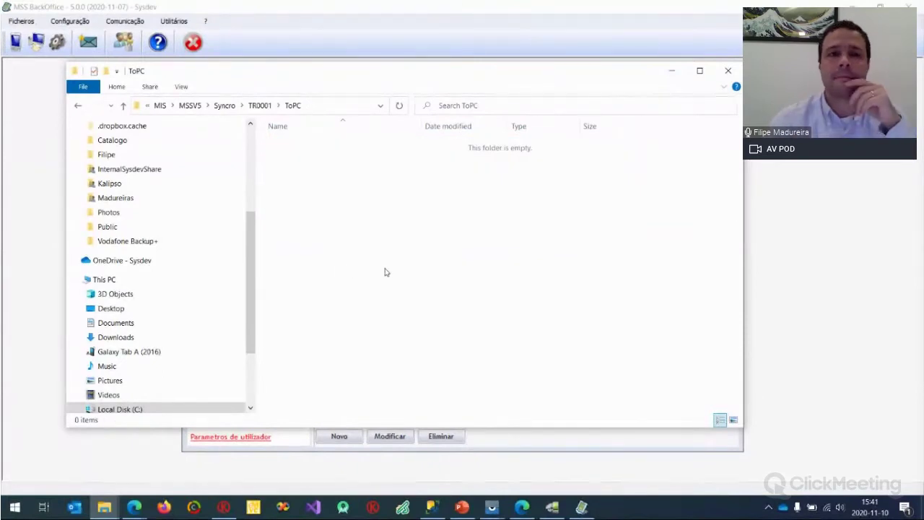
key(BackSpace)
double_click(320, 157)
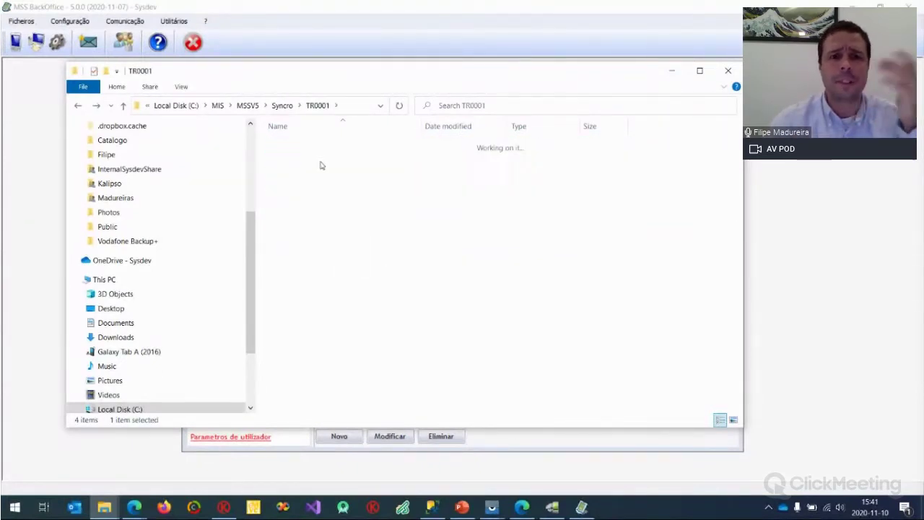
key(BackSpace)
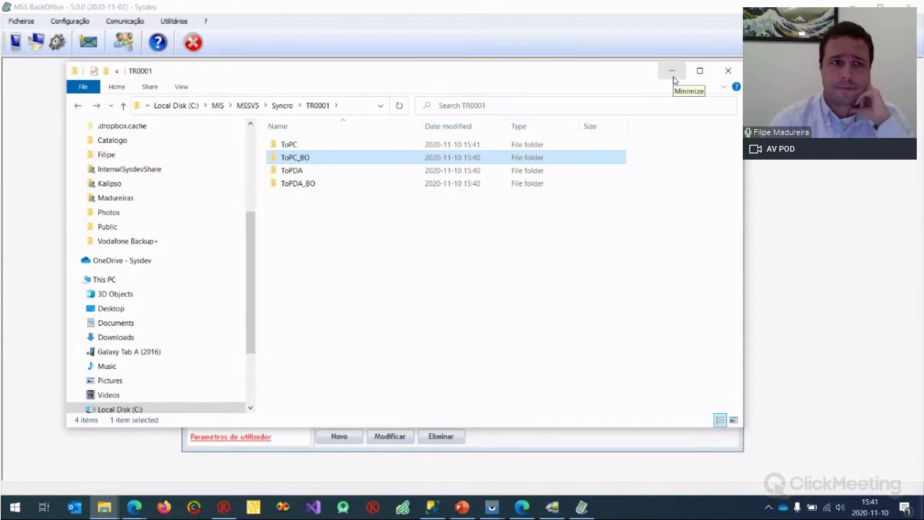
click(672, 78)
click(729, 98)
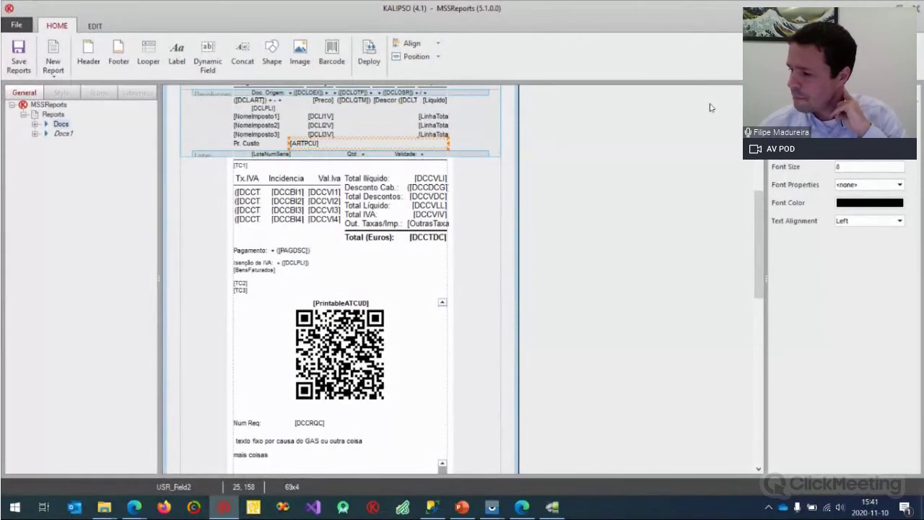
Step: Exit Kalipso, saving the report project changes
click(916, 7)
click(466, 293)
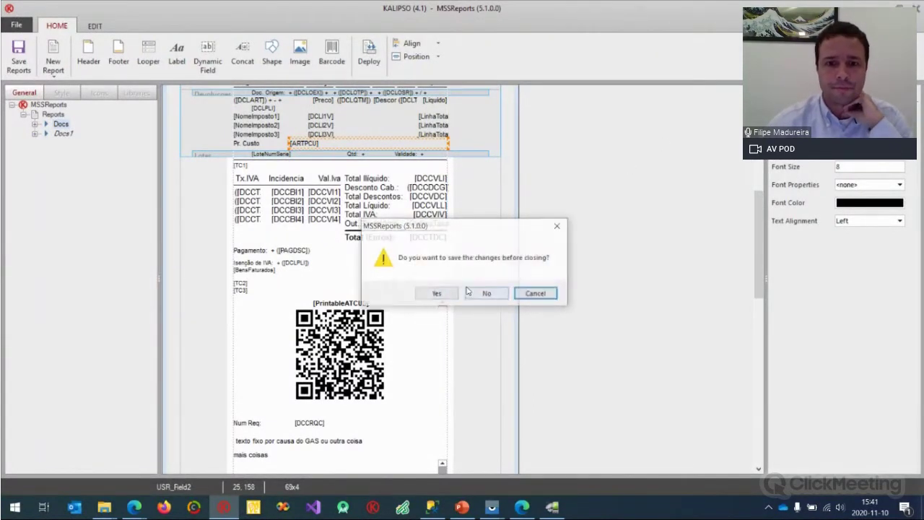
click(437, 294)
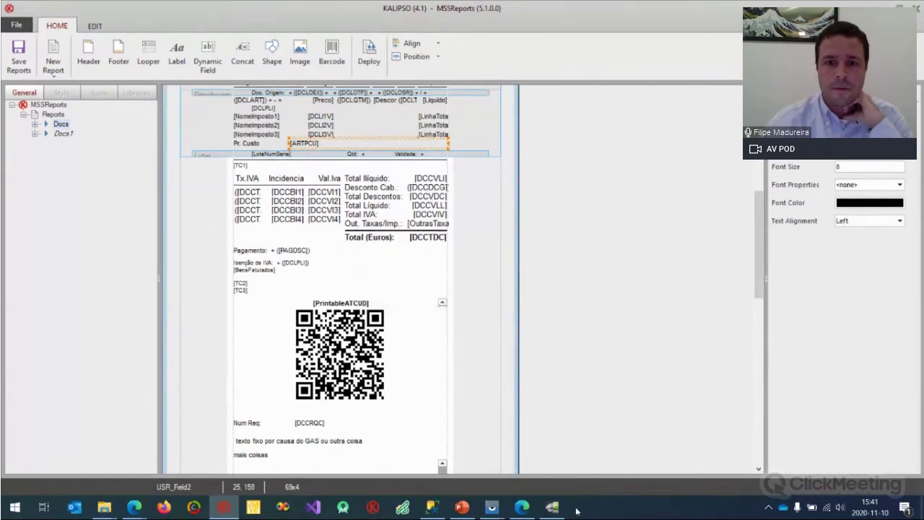
Step: Stop the MISCommunicator engine, confirm, and exit MIS Communicator
click(620, 165)
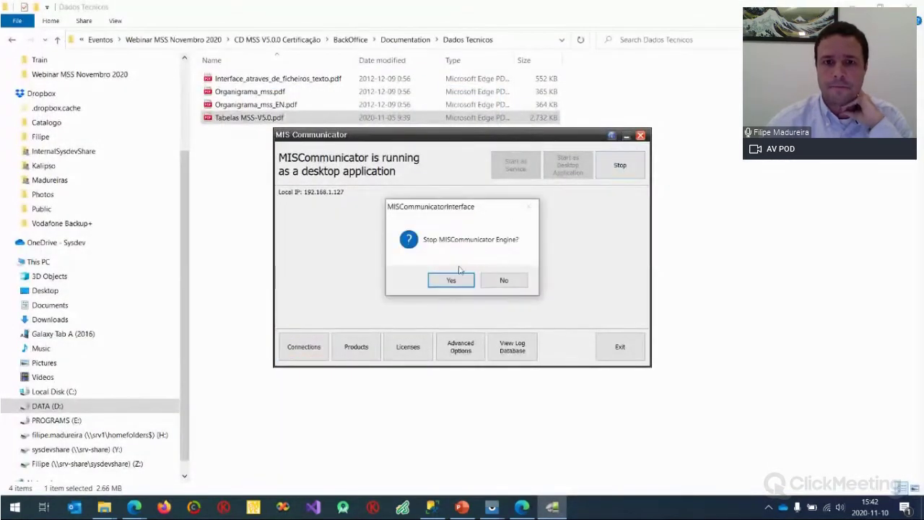
click(449, 279)
click(619, 348)
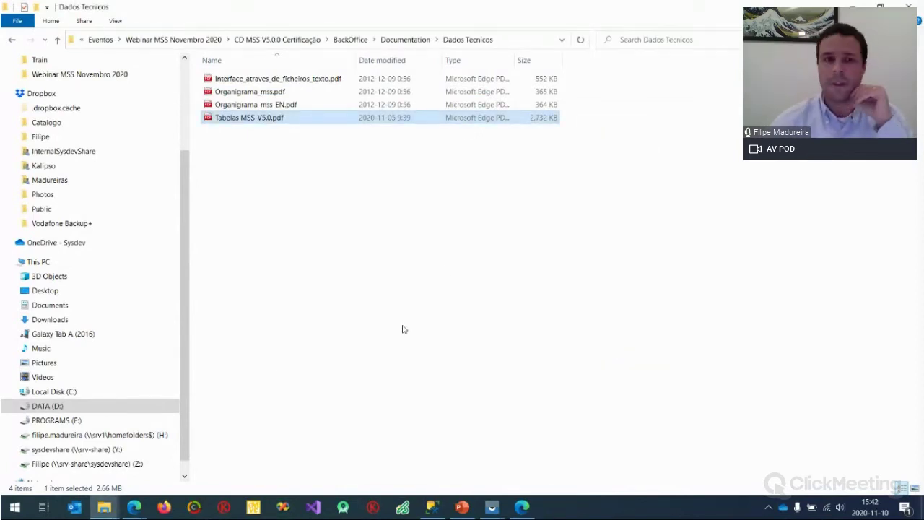
Step: Open CD MSS V5.1.0 under Webinar MSS Novembro 2020 and run MSS_Installer.exe
click(157, 40)
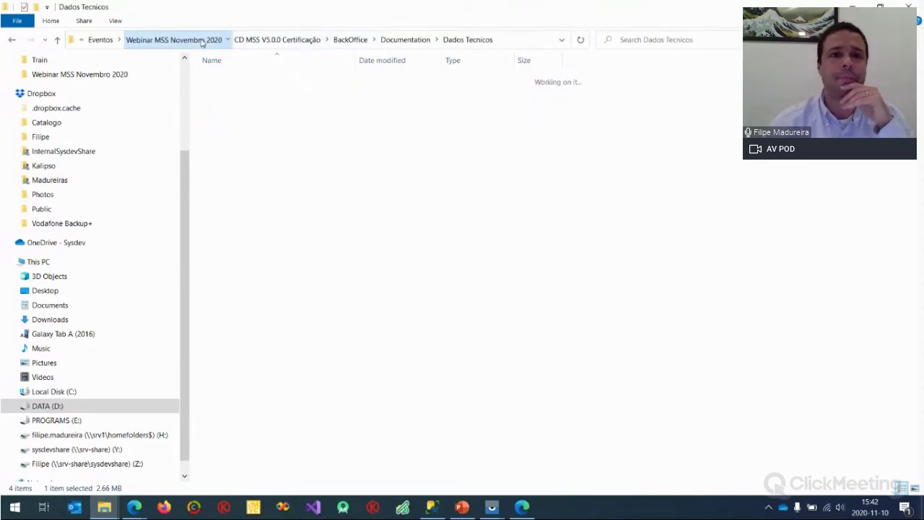
click(237, 95)
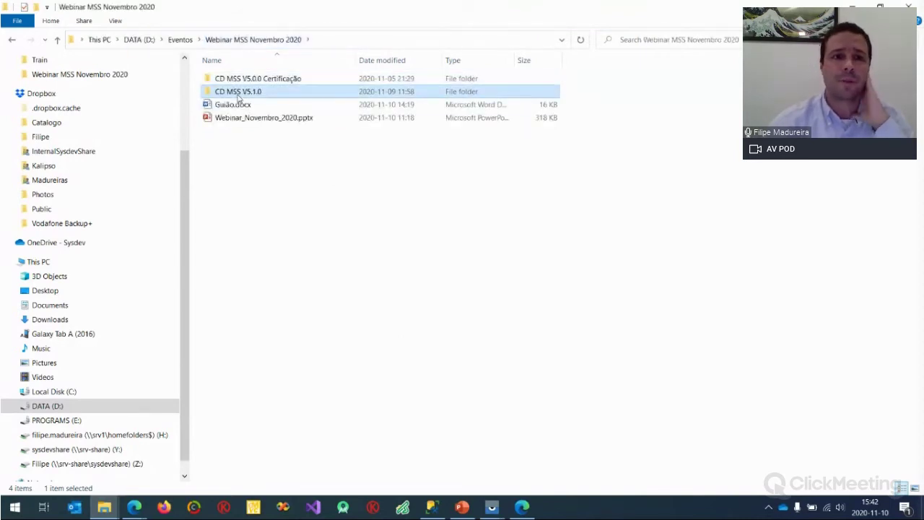
double_click(237, 93)
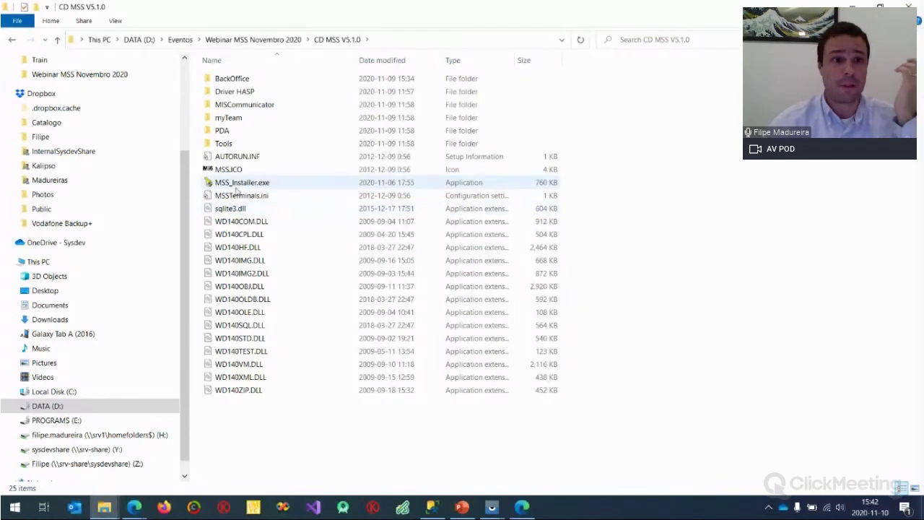
mouse_move(239, 185)
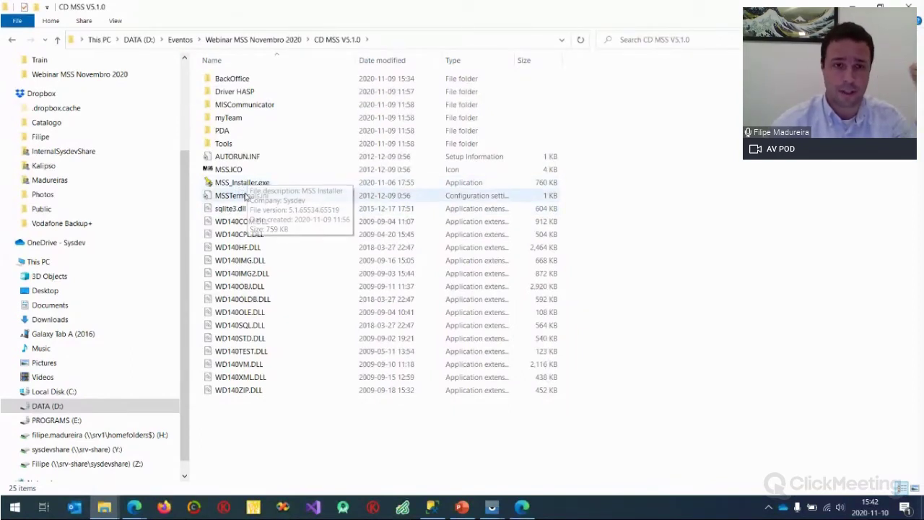
click(238, 185)
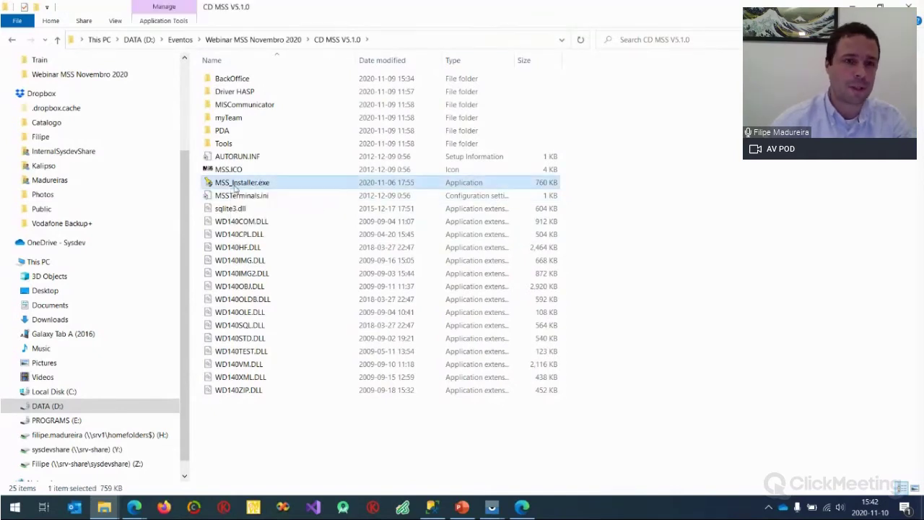
double_click(235, 184)
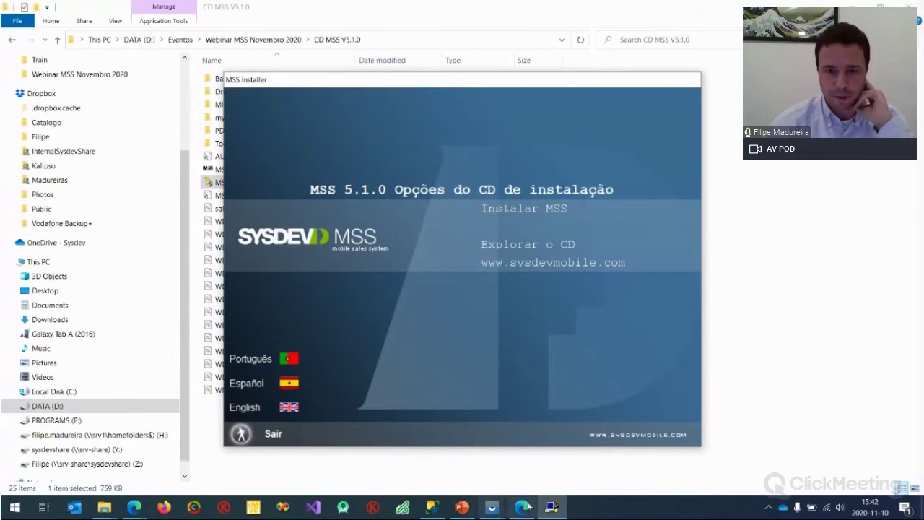
Step: Choose to update an existing installation using the Backoffice folder C:\MIS\MSSV5\Backoffice, then continue
click(526, 210)
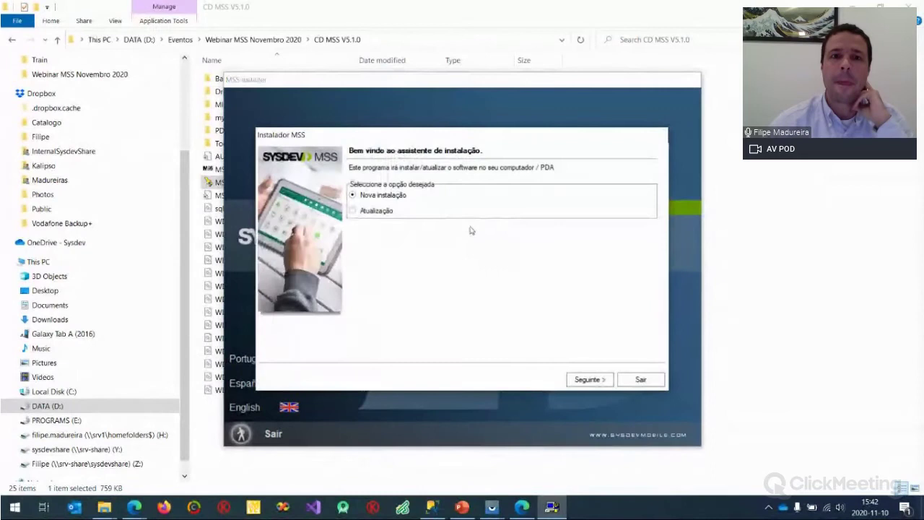
click(372, 211)
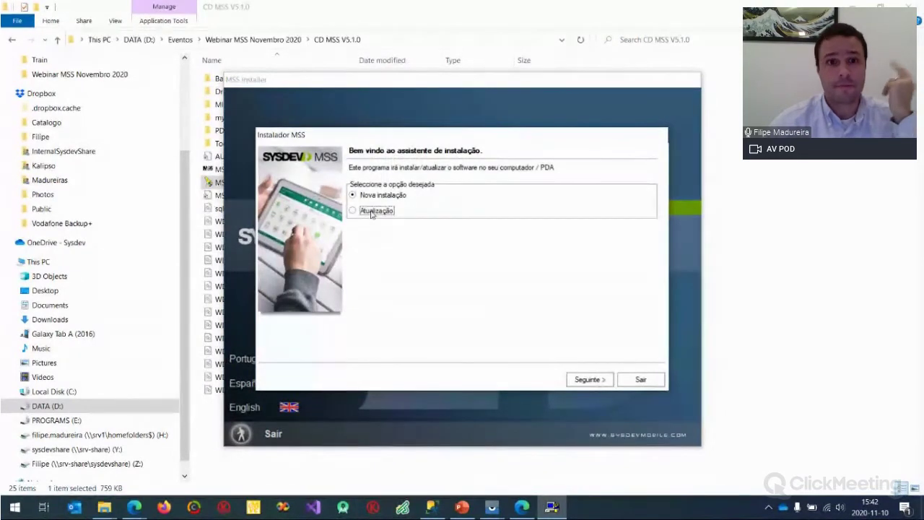
click(565, 240)
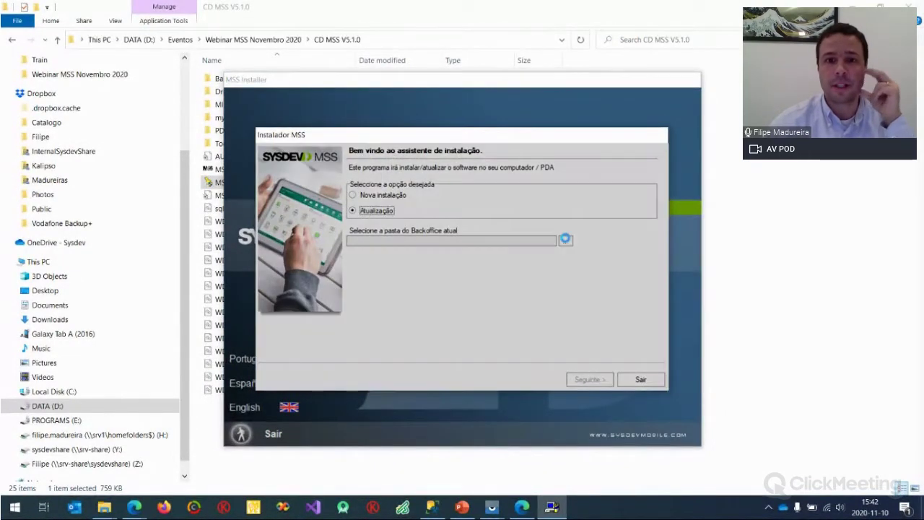
scroll(426, 271, up, 5)
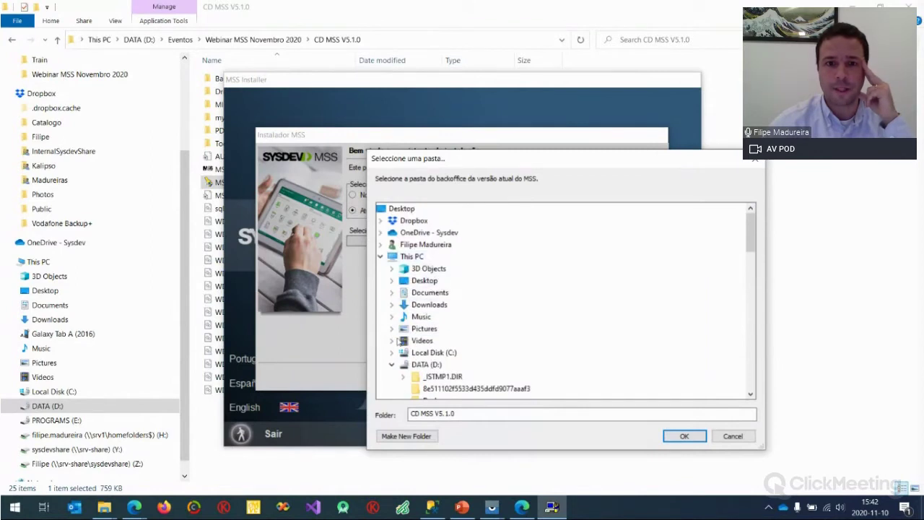
click(392, 353)
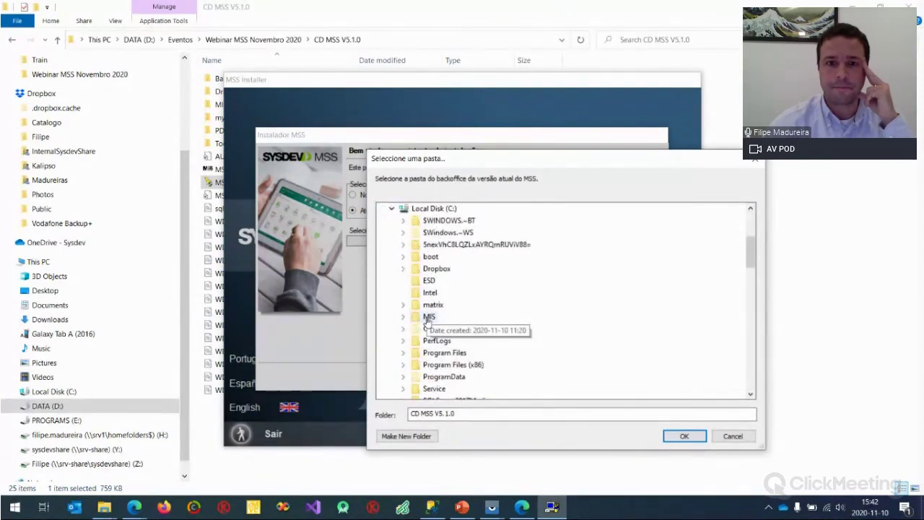
double_click(429, 318)
double_click(445, 304)
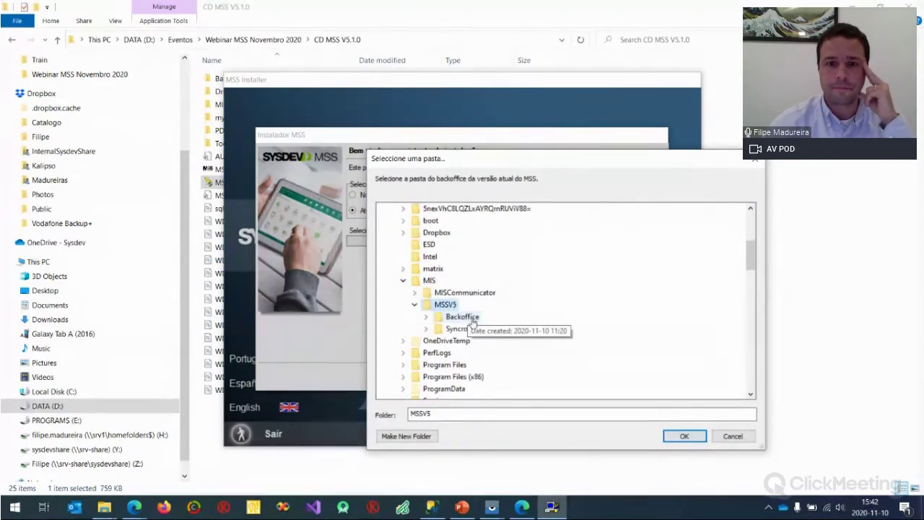
double_click(468, 318)
click(679, 436)
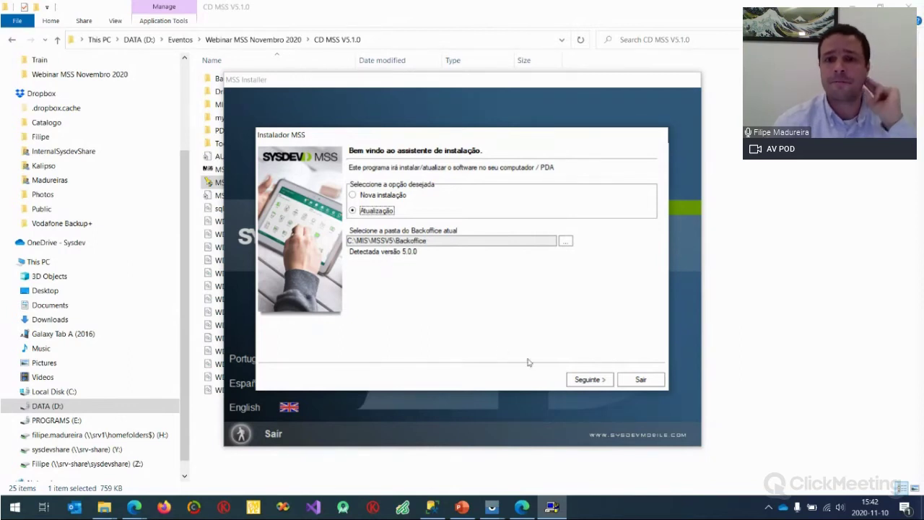
click(581, 383)
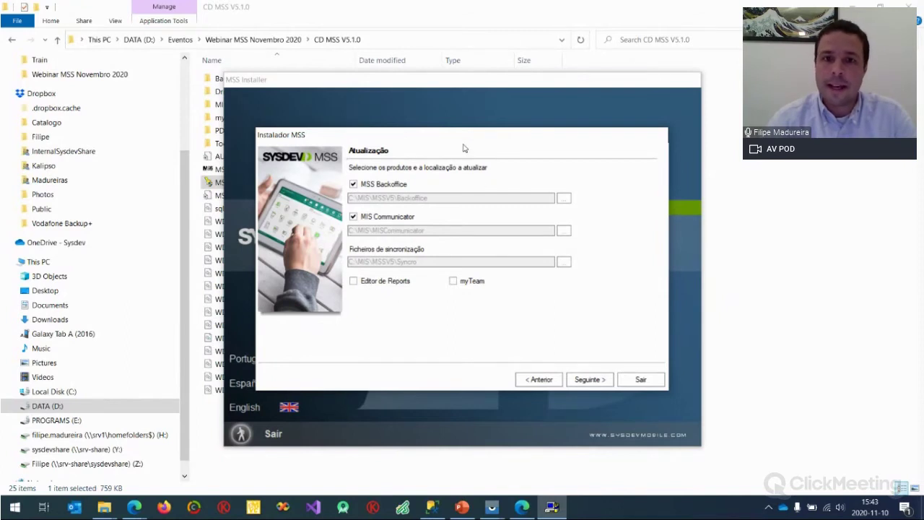
Step: Tick myTeam on the Atualização page alongside MSS Backoffice and MIS Communicator, then continue
drag(447, 136, 447, 311)
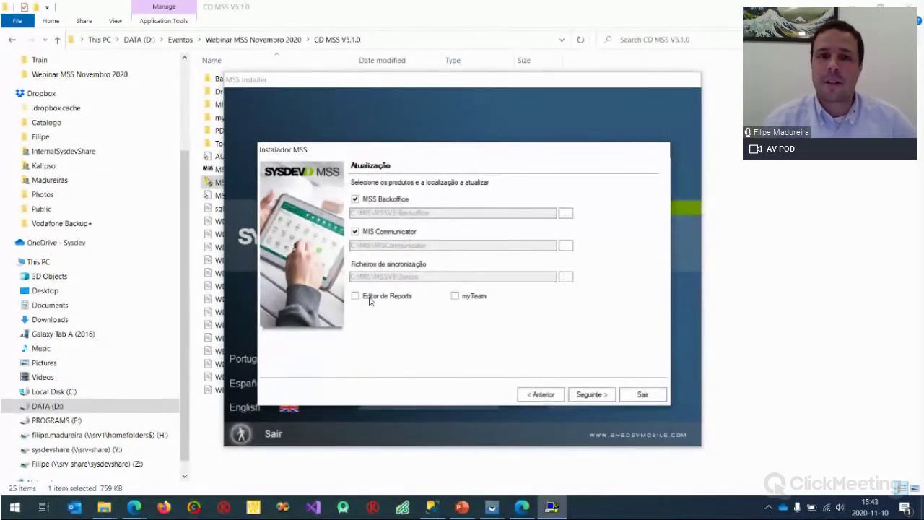
drag(450, 155, 467, 298)
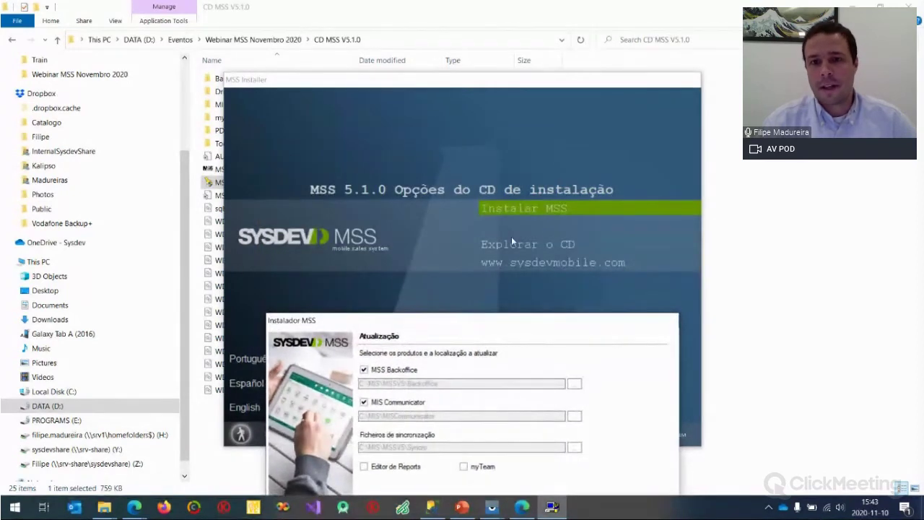
drag(467, 321, 471, 159)
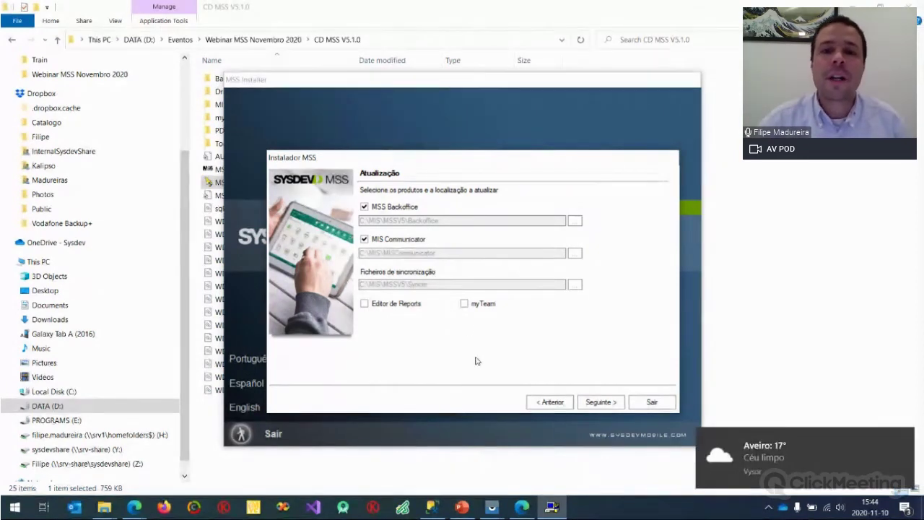
click(466, 305)
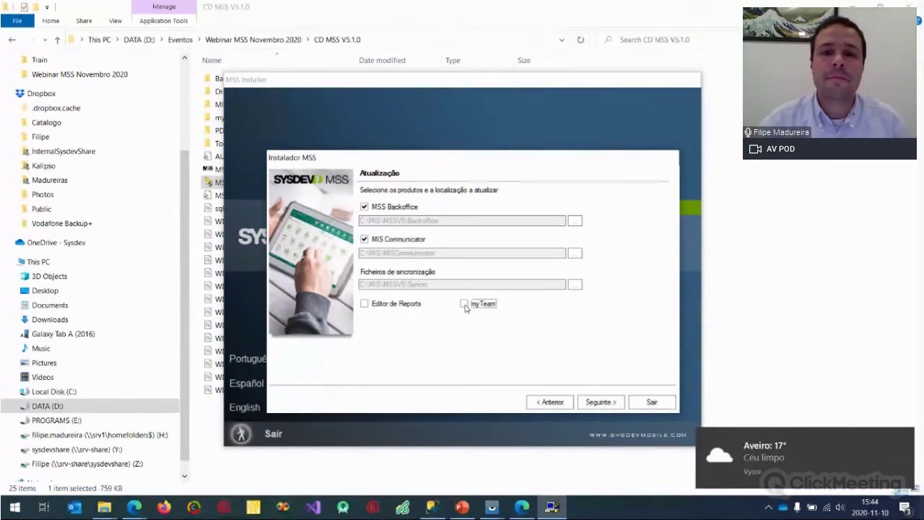
click(596, 402)
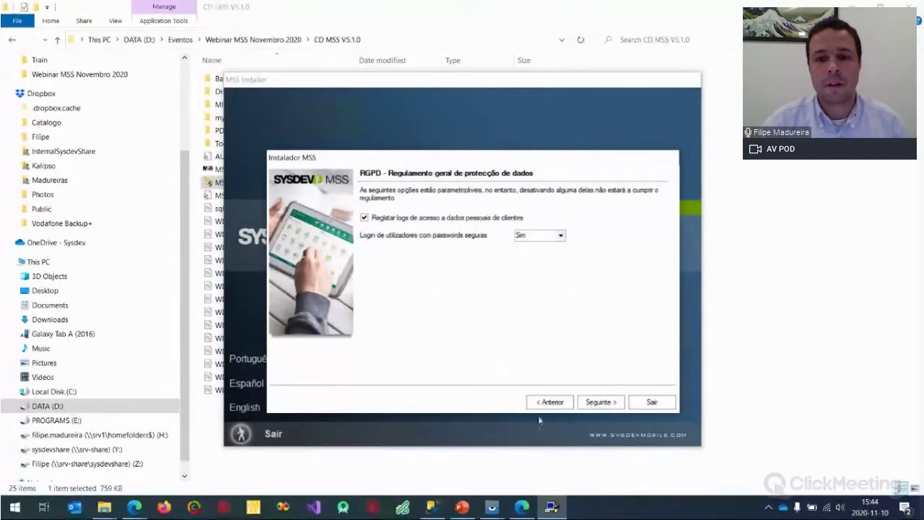
Step: Accept the default RGPD and Backoffice database settings to reach the myTeam setup page
click(596, 403)
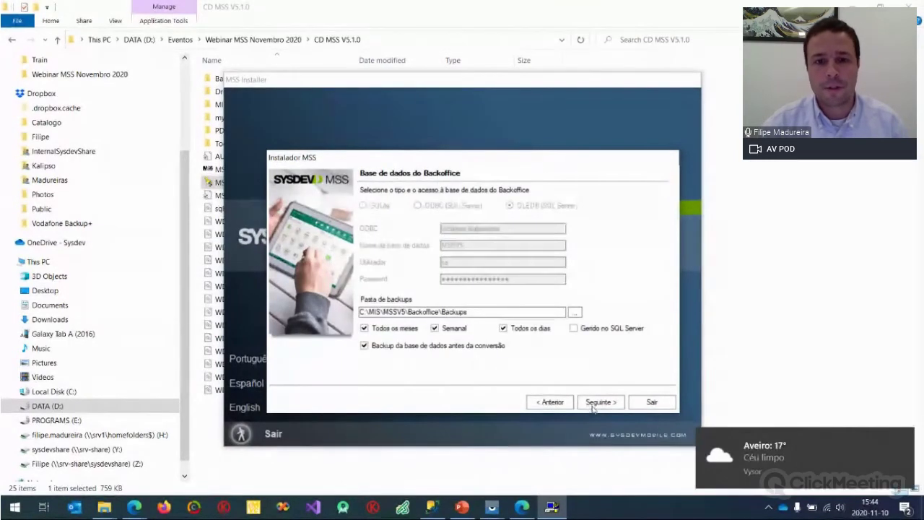
click(598, 403)
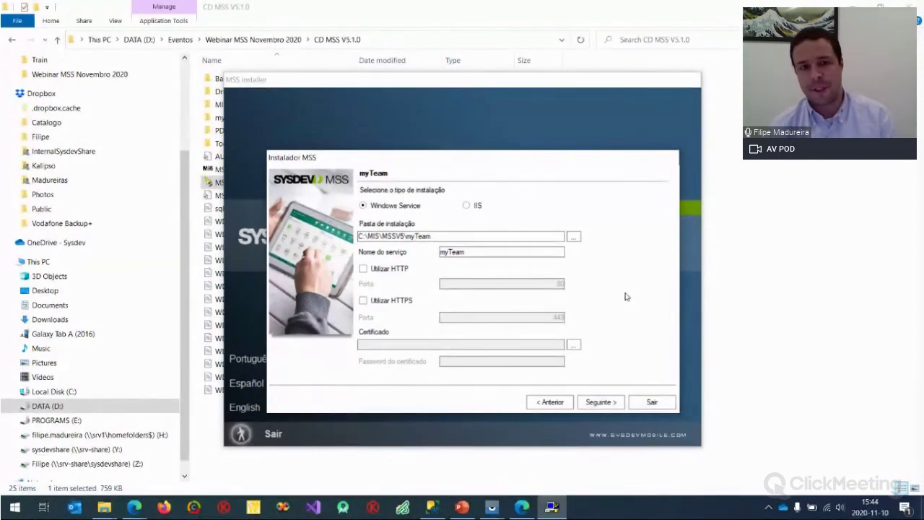
Step: Keep Windows Service install type with folder C:\MIS\MSSV5\myTeam and service name myTeam
click(467, 206)
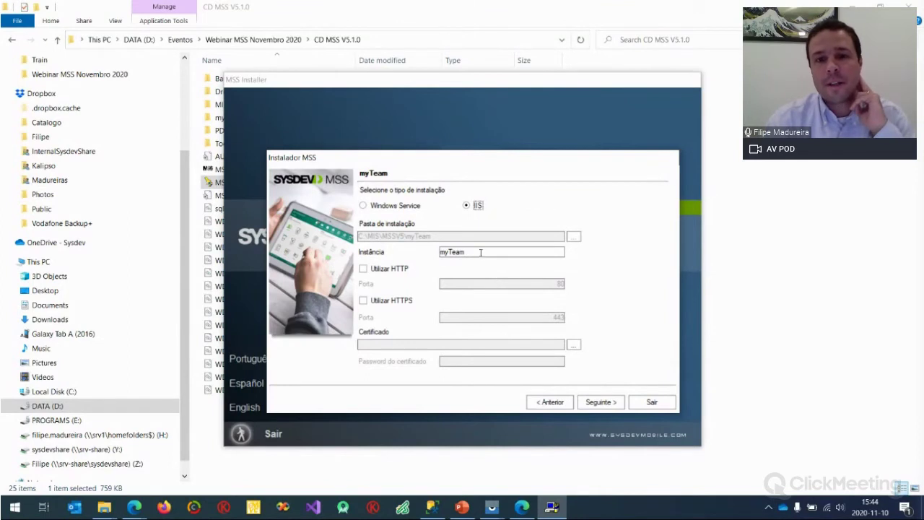
double_click(483, 252)
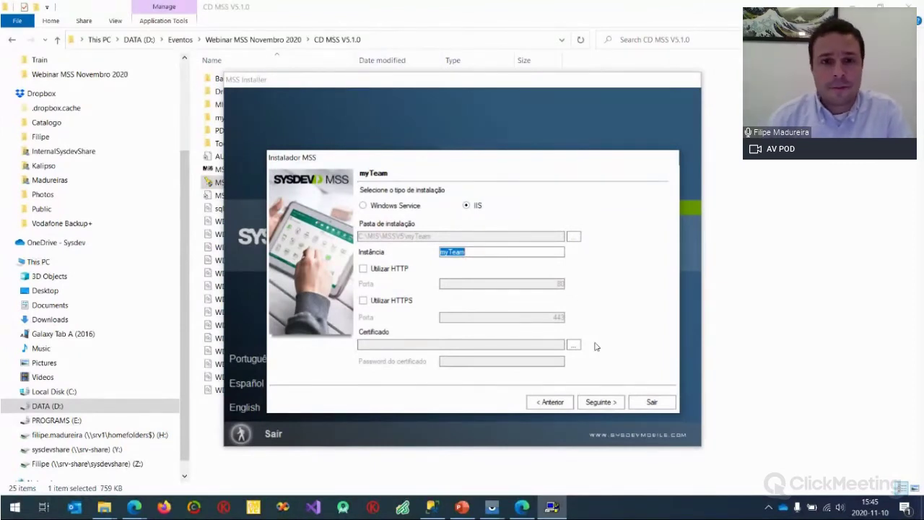
click(393, 206)
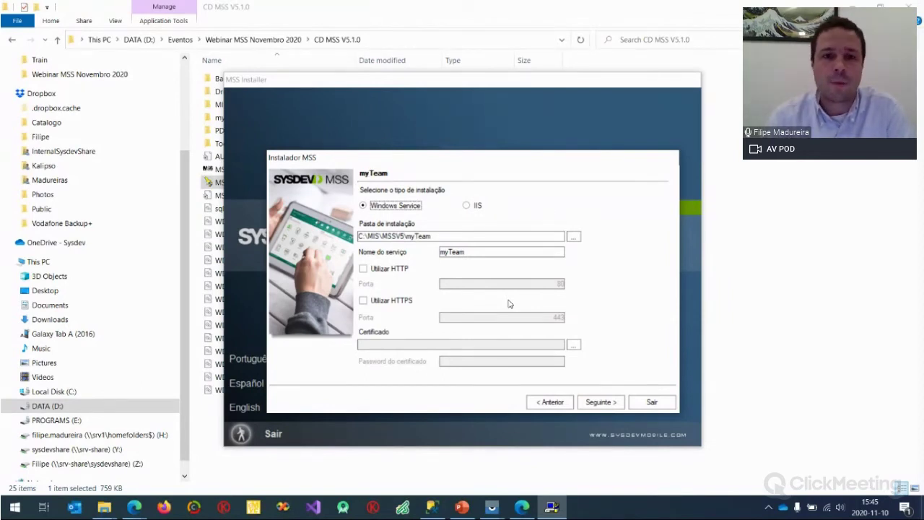
double_click(444, 236)
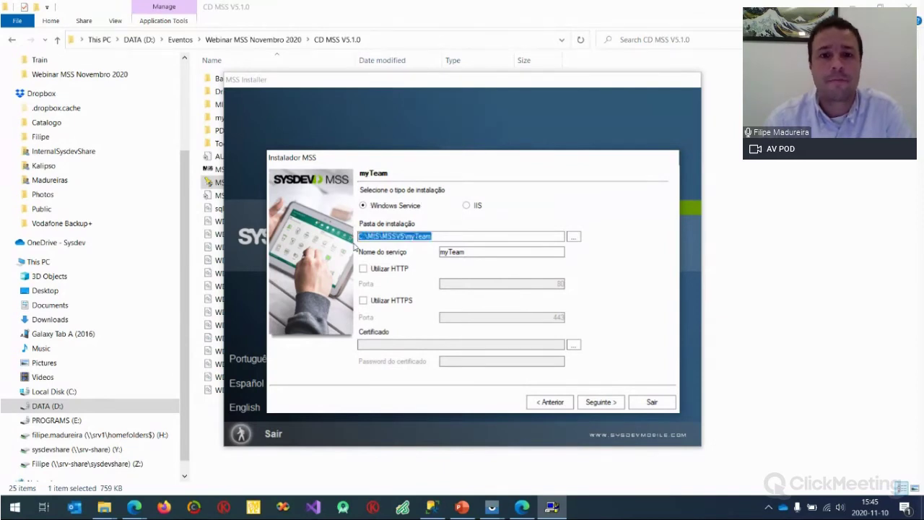
double_click(495, 254)
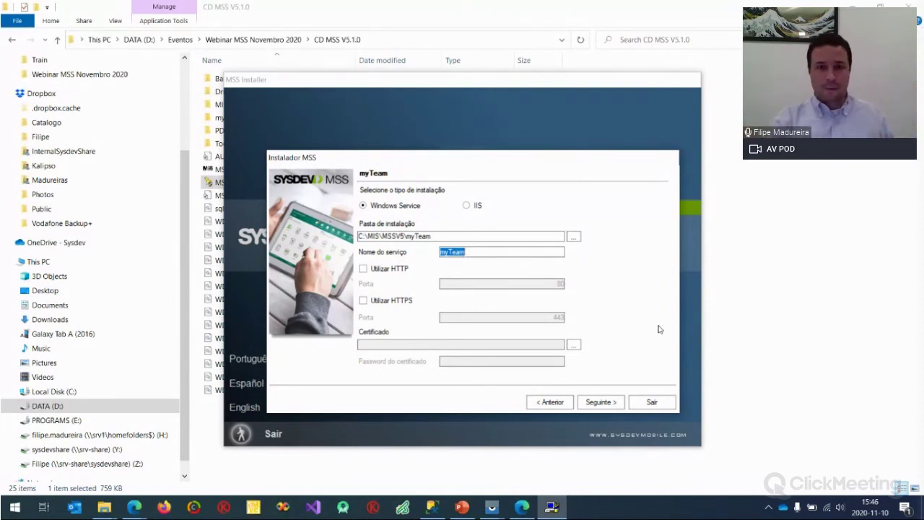
double_click(486, 236)
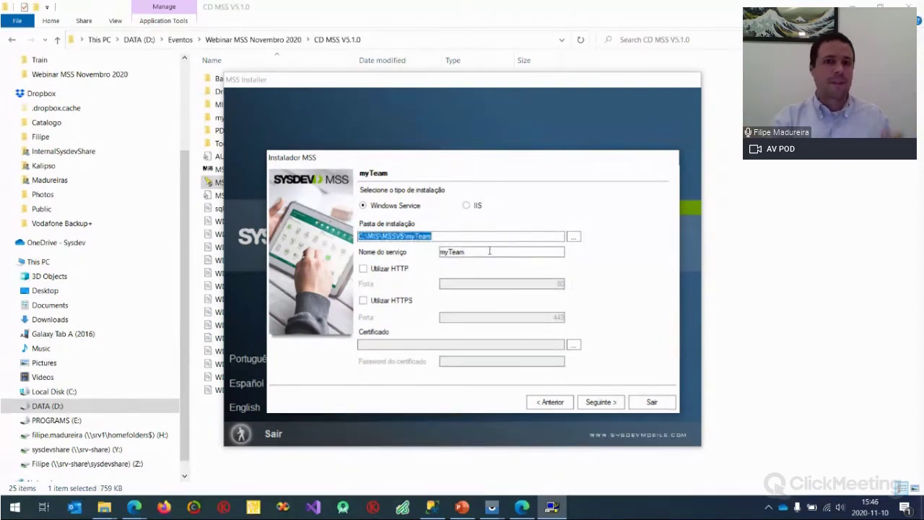
double_click(490, 251)
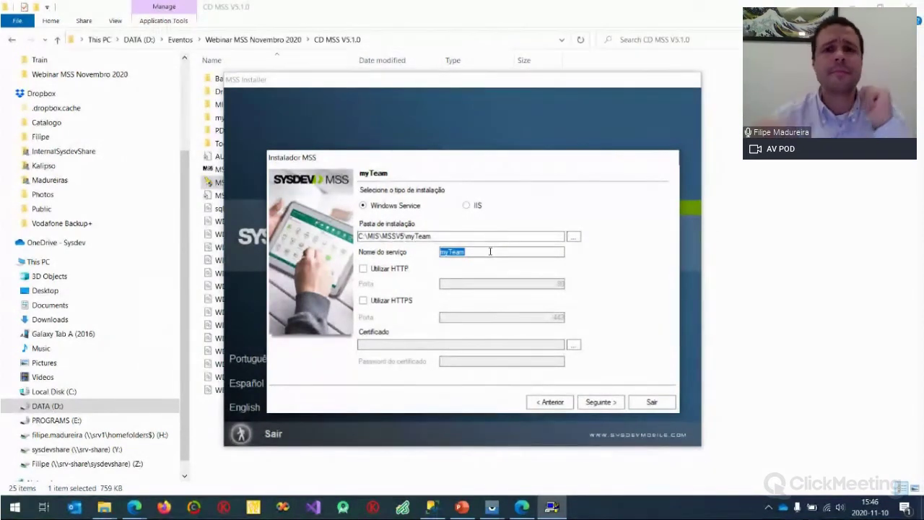
Step: Enable only HTTP on port 80, leaving HTTPS (443) off, then start the installation
click(383, 268)
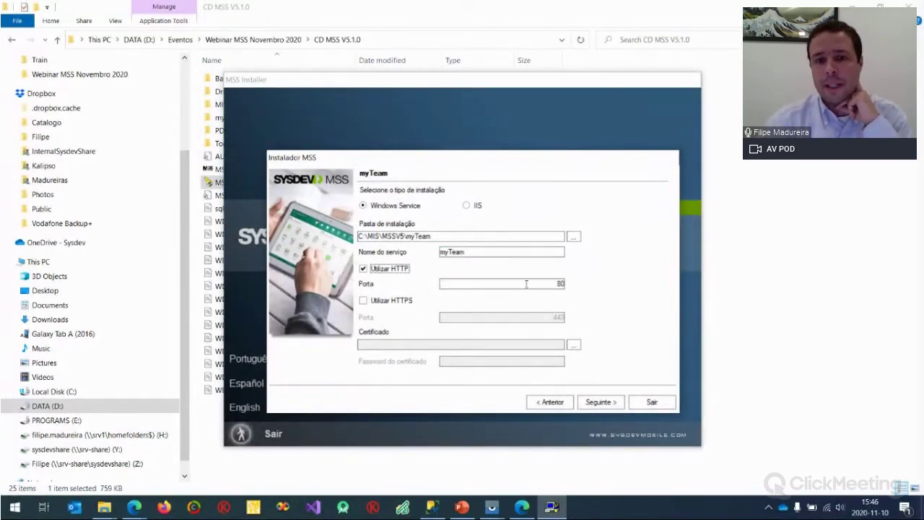
key(Tab)
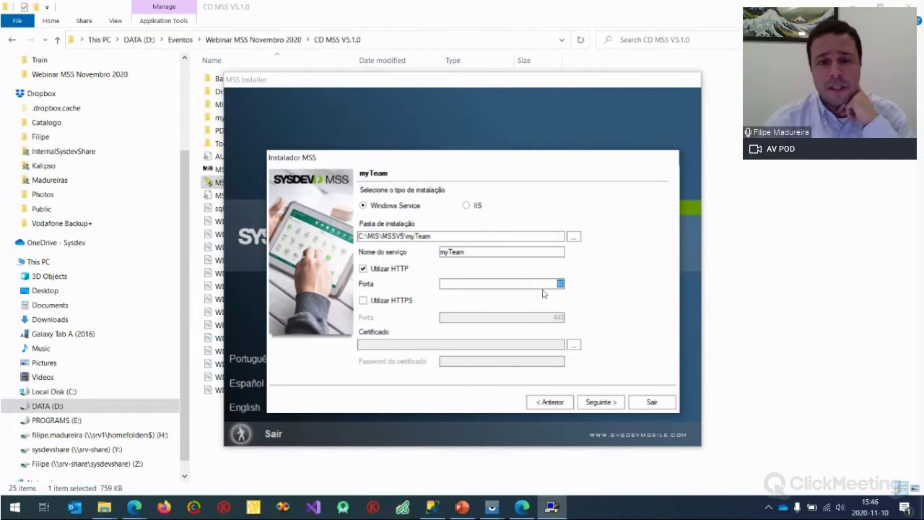
key(Tab)
click(397, 302)
click(388, 269)
click(397, 269)
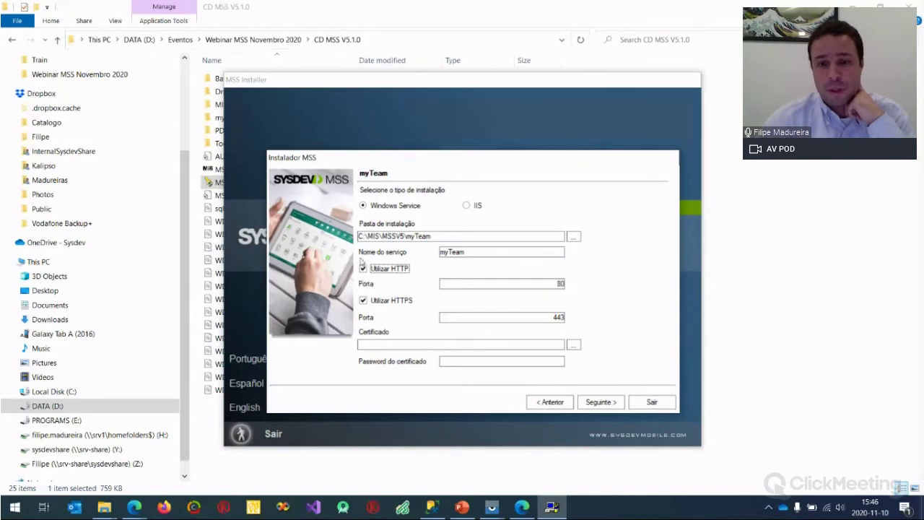
double_click(491, 318)
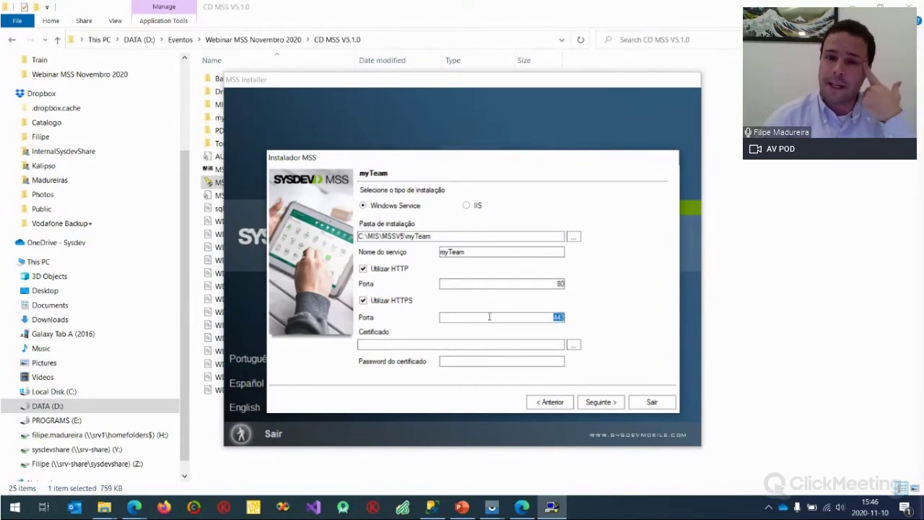
click(412, 345)
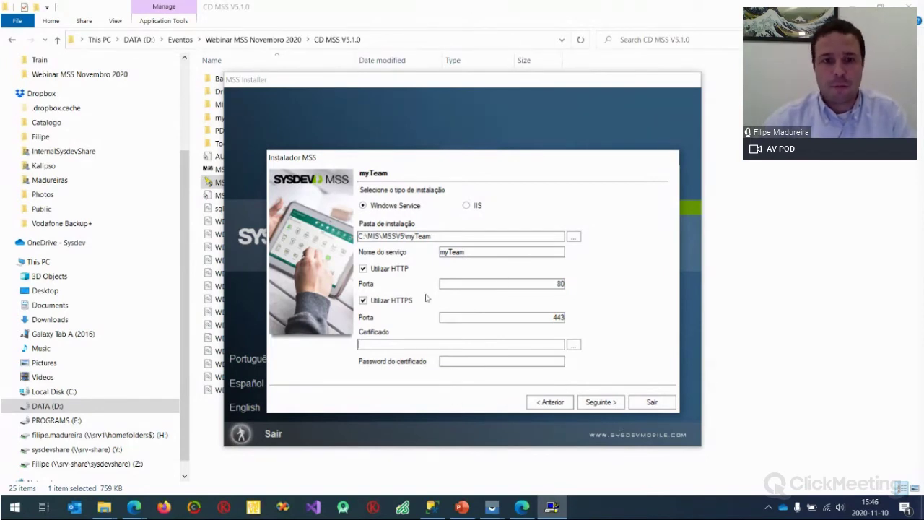
click(380, 304)
double_click(522, 285)
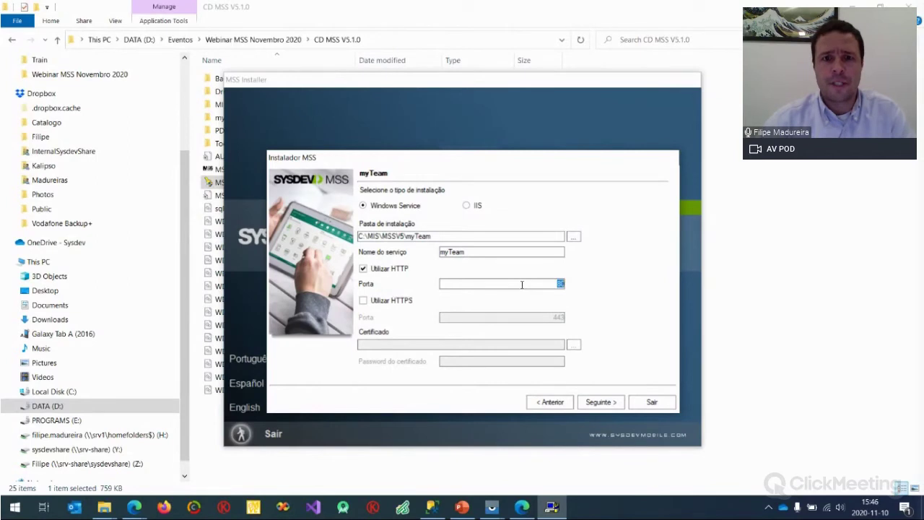
click(601, 403)
click(605, 404)
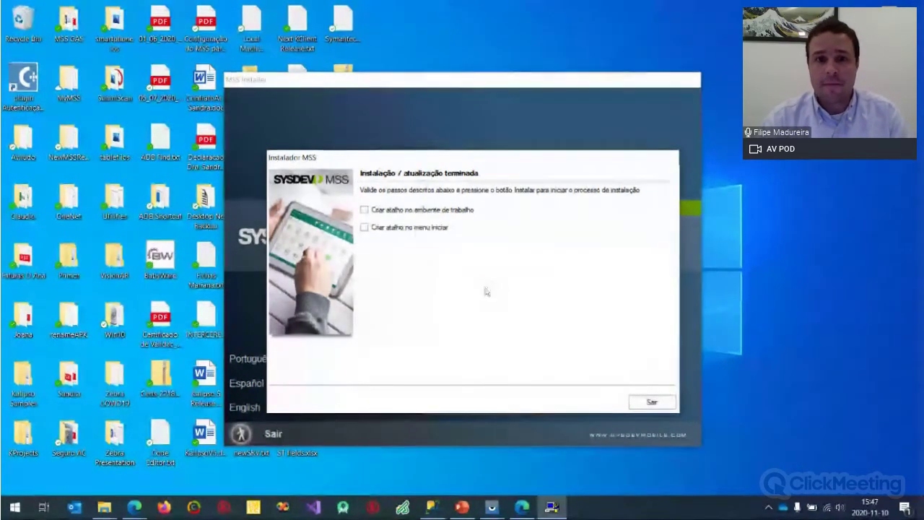
Step: Close the finished installation wizard and exit the installer's CD options screen
click(668, 404)
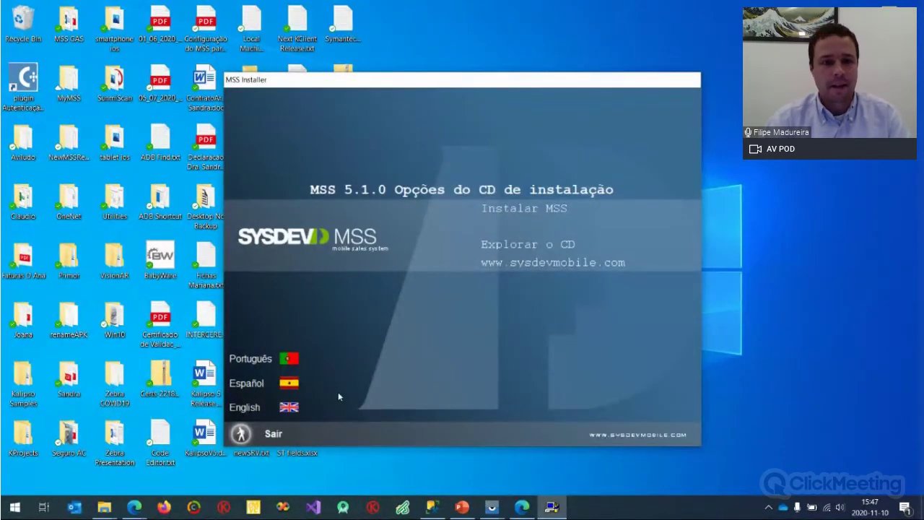
click(274, 433)
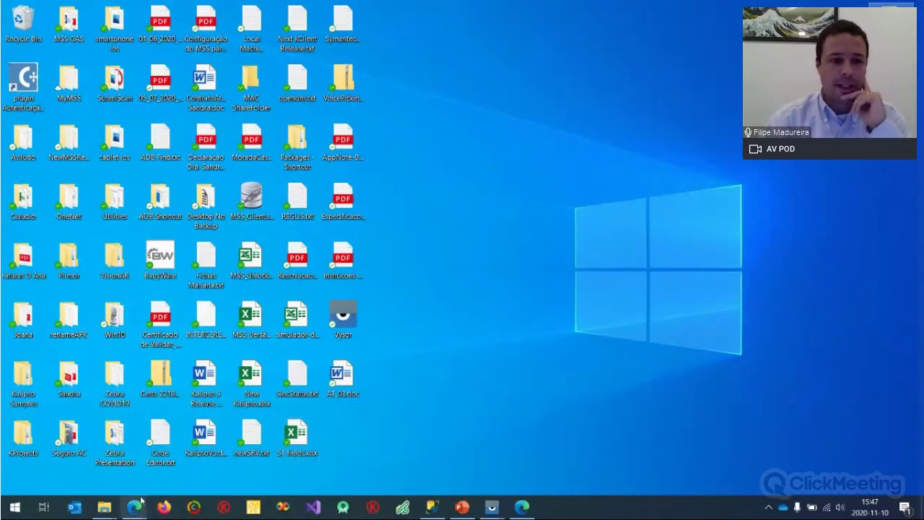
Step: Load localhost in a new Edge tab to reach the MyTeam login page
mouse_move(134, 508)
mouse_move(177, 455)
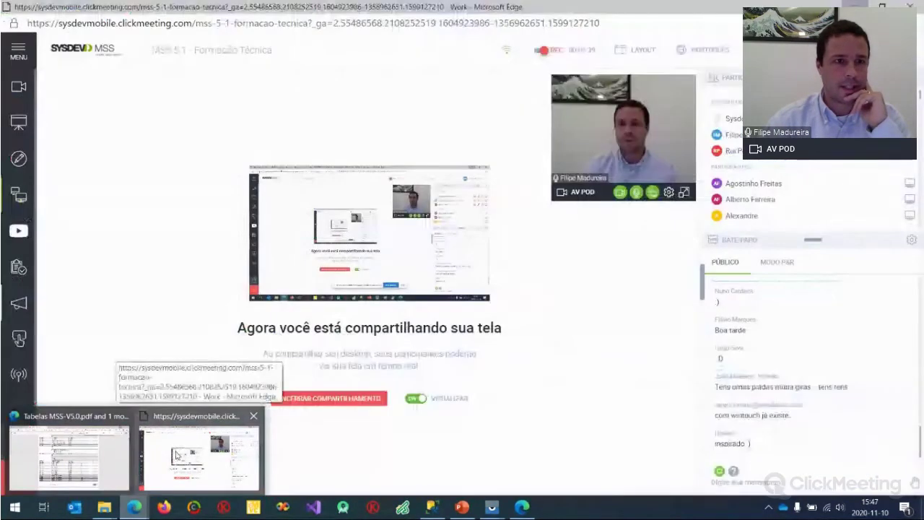
click(79, 455)
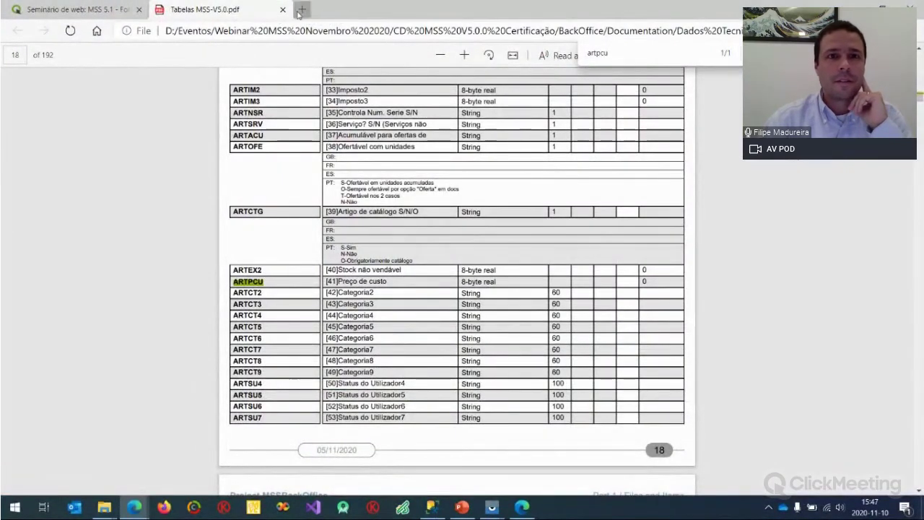
click(301, 9)
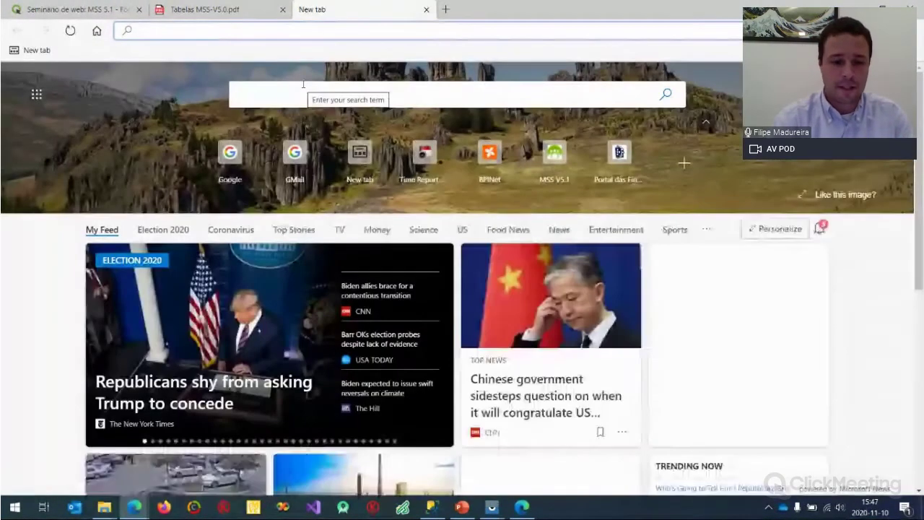
text(localh)
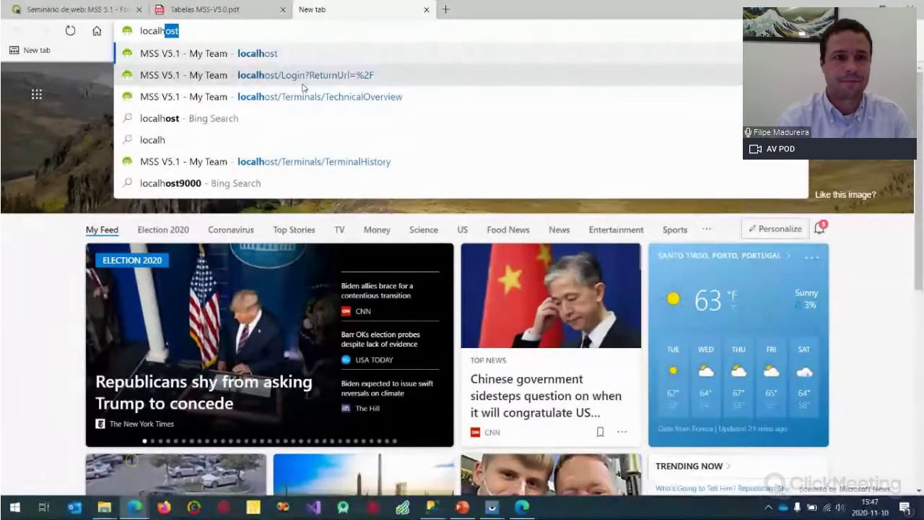
key(BackSpace)
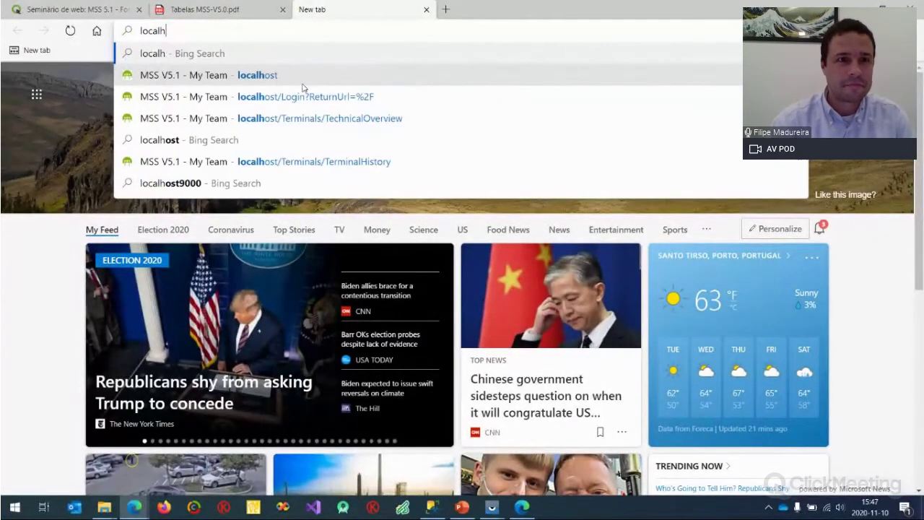
text(ost)
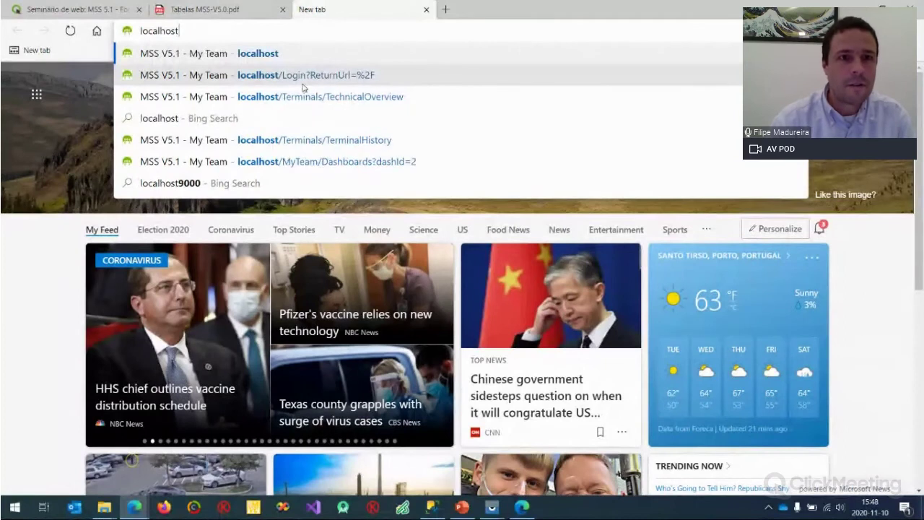
key(Return)
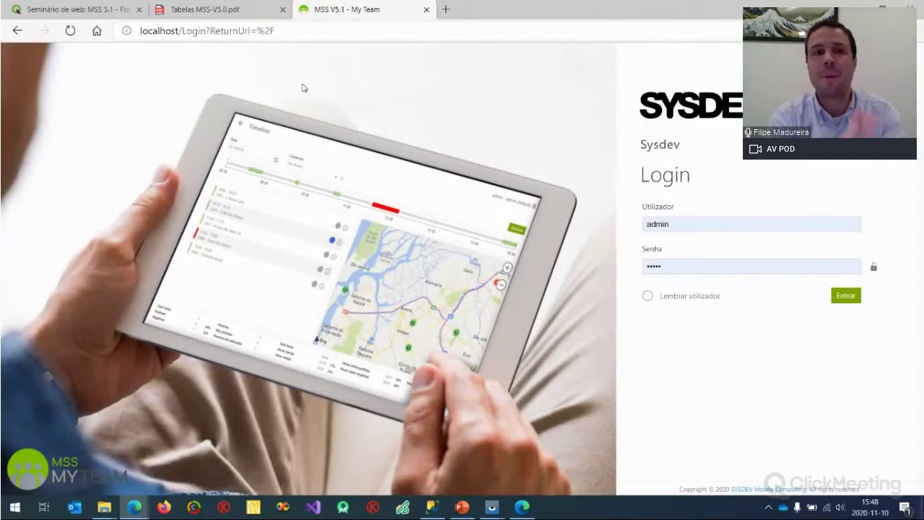
Step: Hide the browser so the Windows desktop shows
click(309, 34)
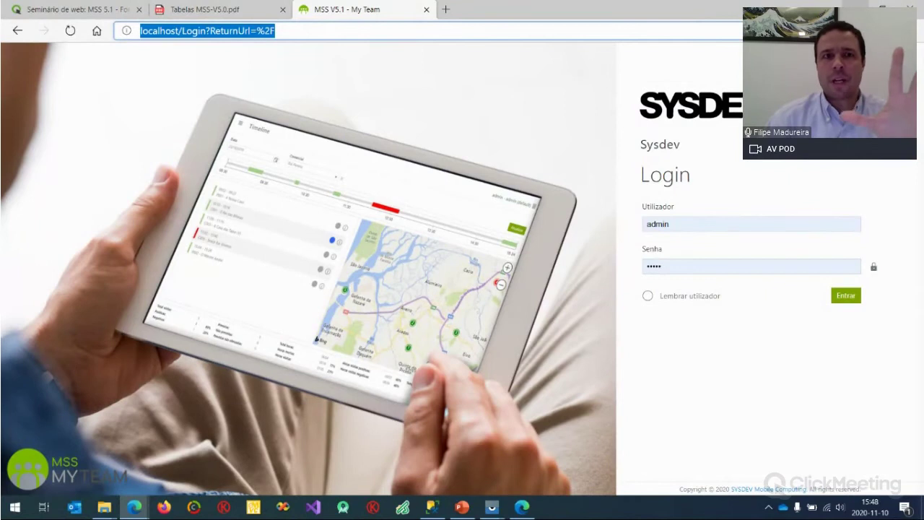
key(super+d)
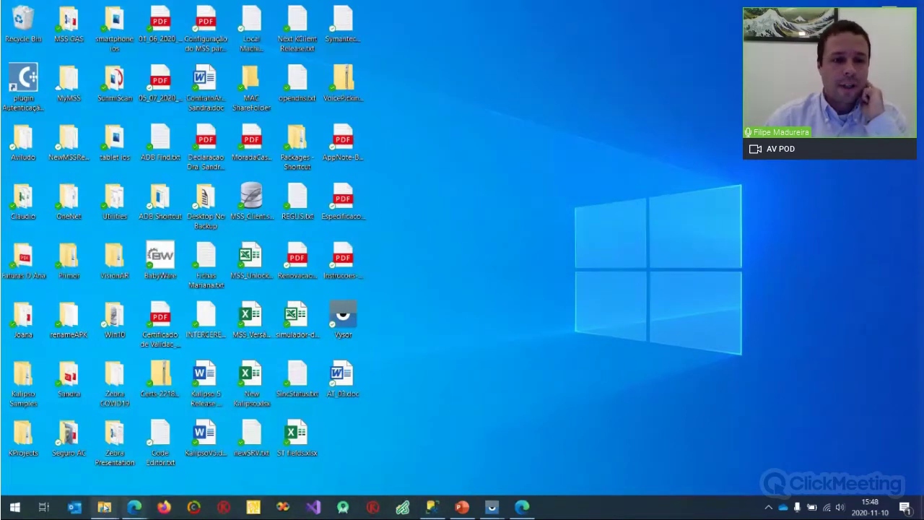
mouse_move(103, 507)
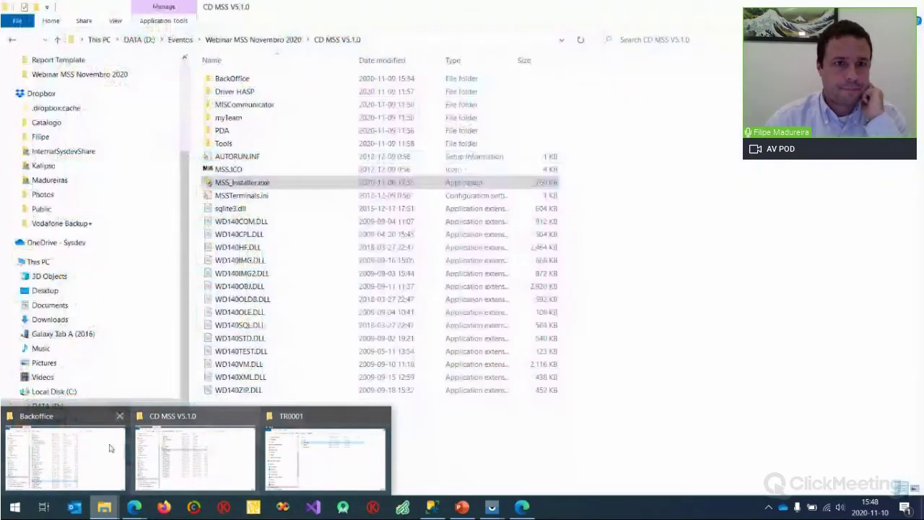
Step: Launch MISCommunicatorInterface.exe from the C:\MIS\MISCommunicator folder and close the file window
click(65, 456)
click(187, 39)
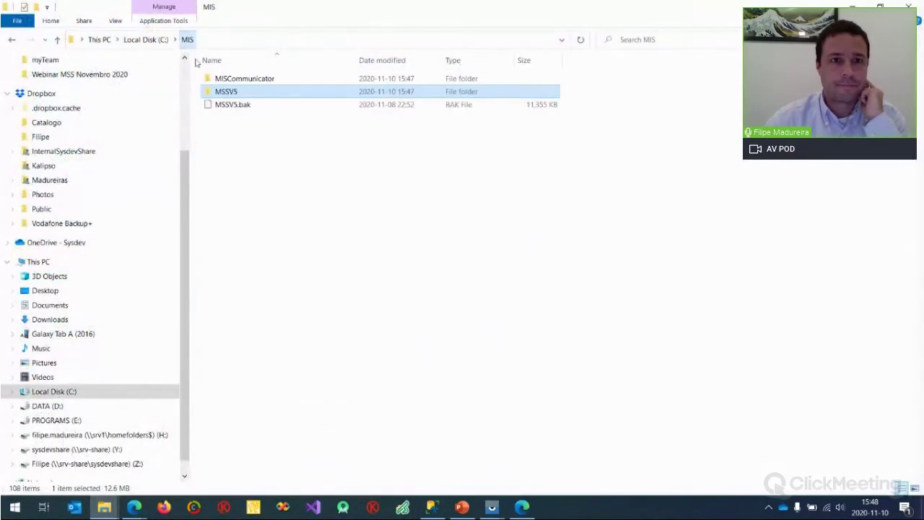
click(236, 81)
double_click(236, 81)
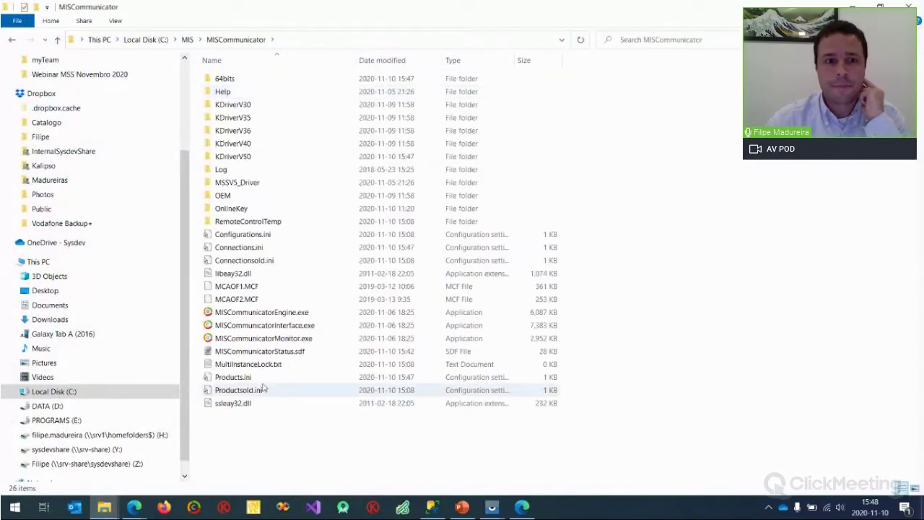
double_click(249, 325)
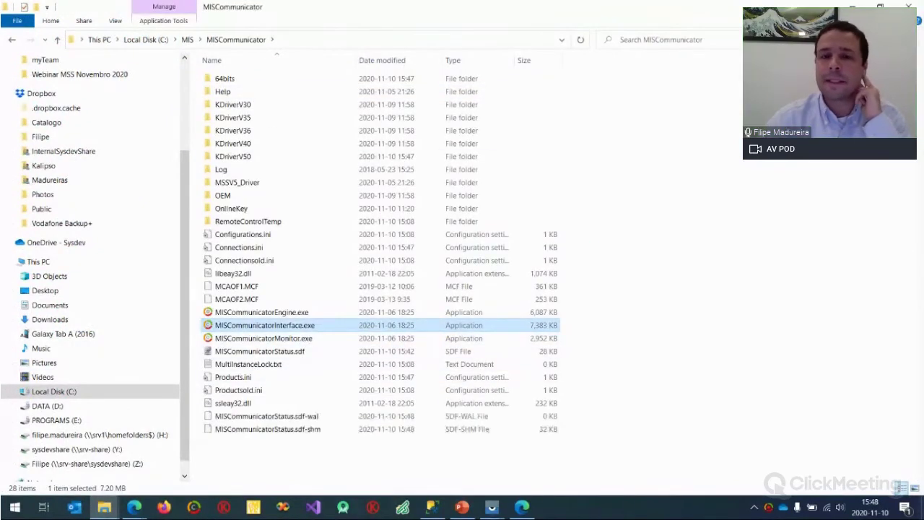
click(852, 7)
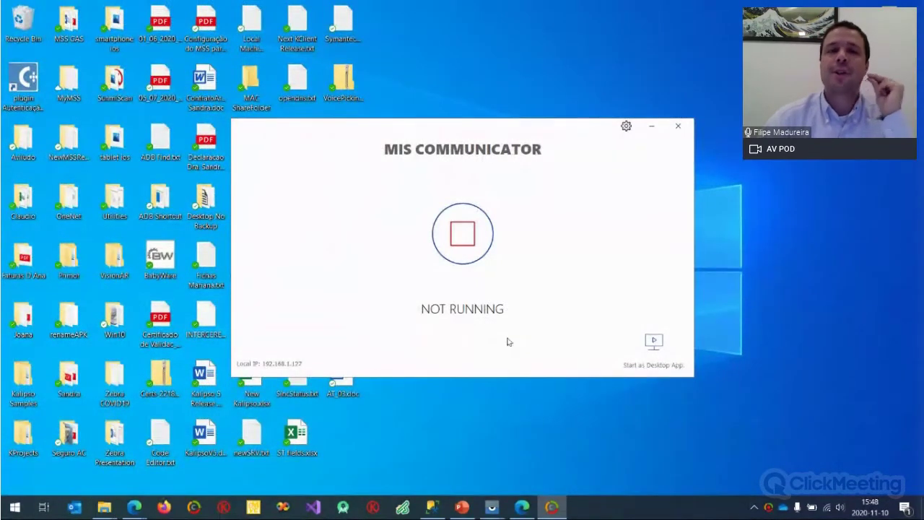
Step: Check Advanced Options without changes, then open the Connections list from the gear menu
click(625, 126)
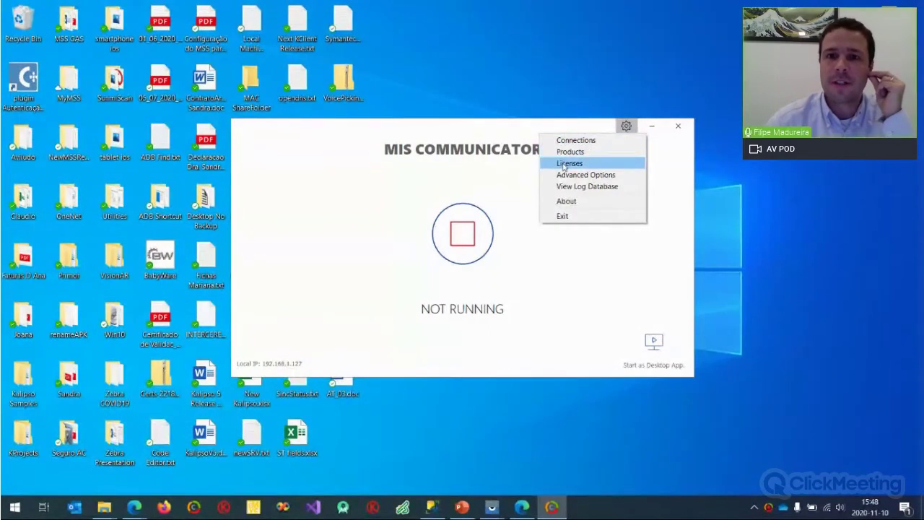
click(561, 176)
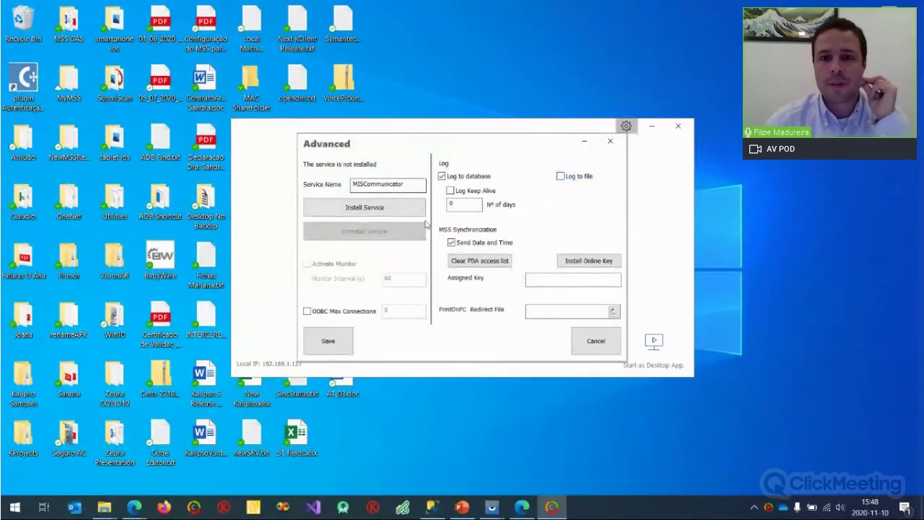
click(592, 340)
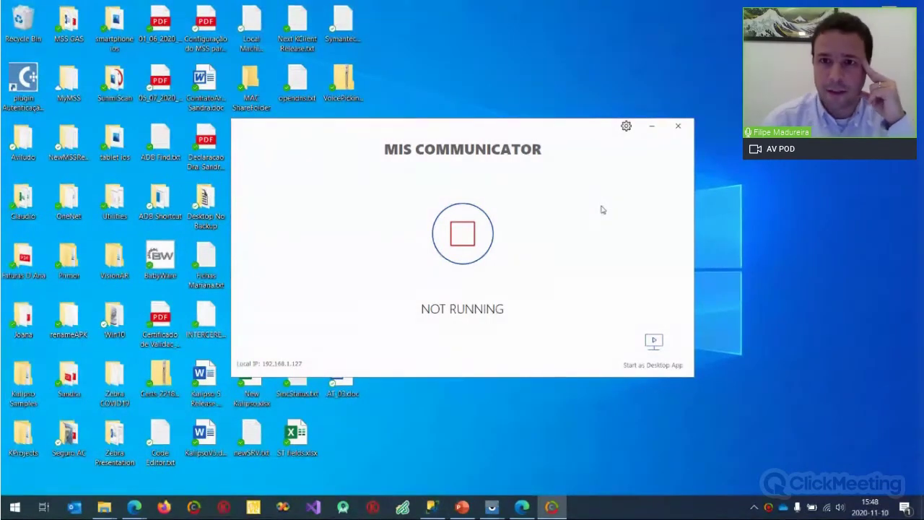
click(625, 126)
click(617, 142)
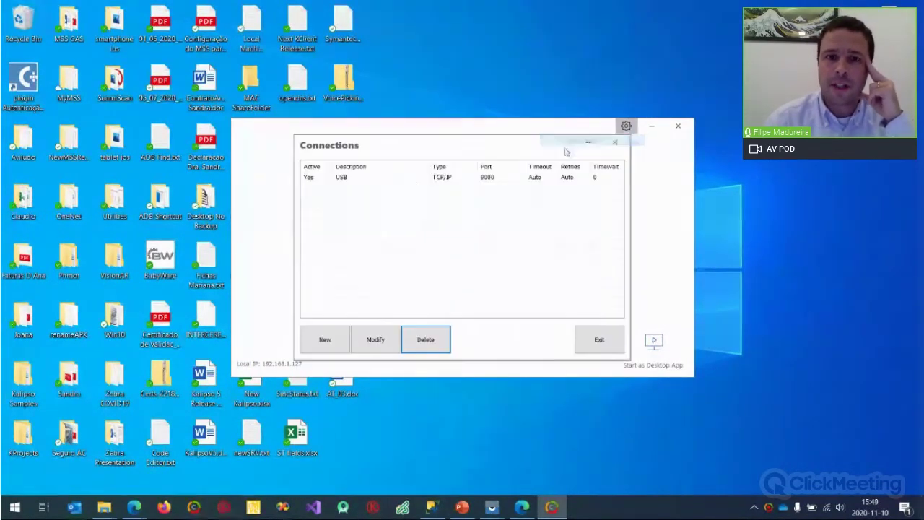
double_click(506, 179)
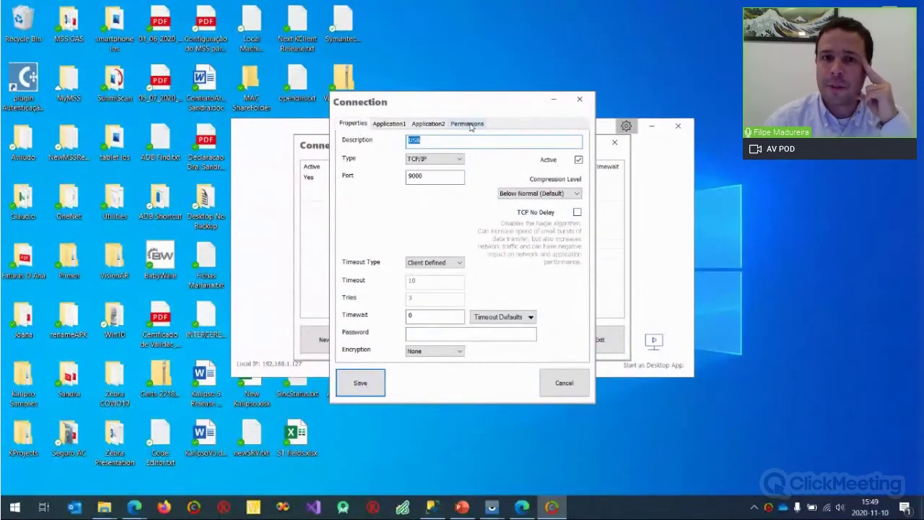
click(469, 124)
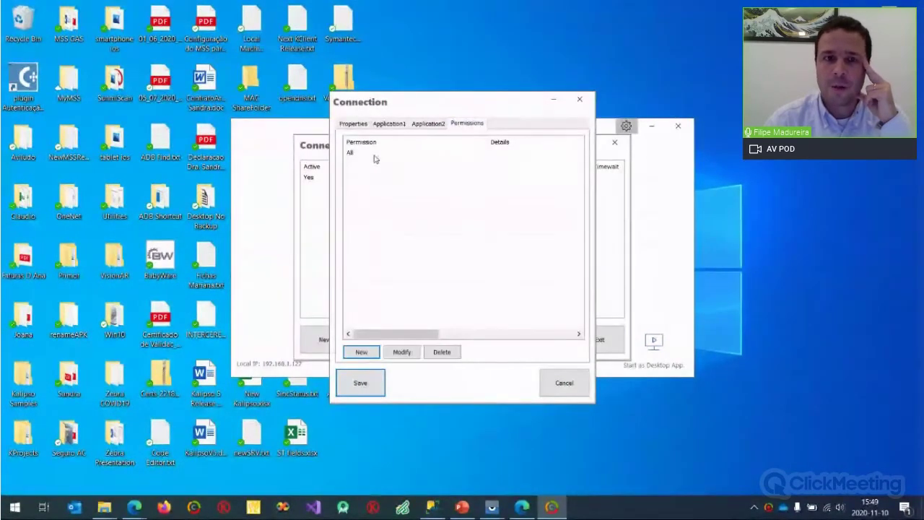
click(374, 154)
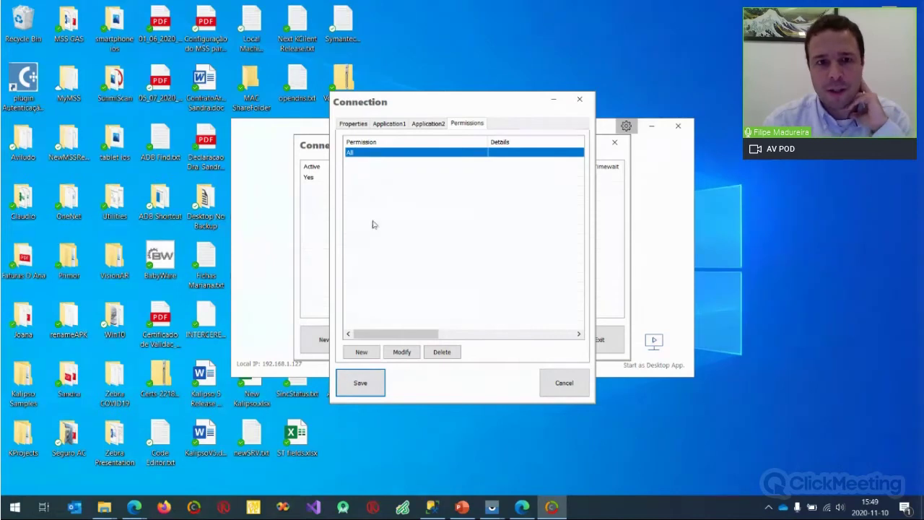
click(378, 351)
click(449, 215)
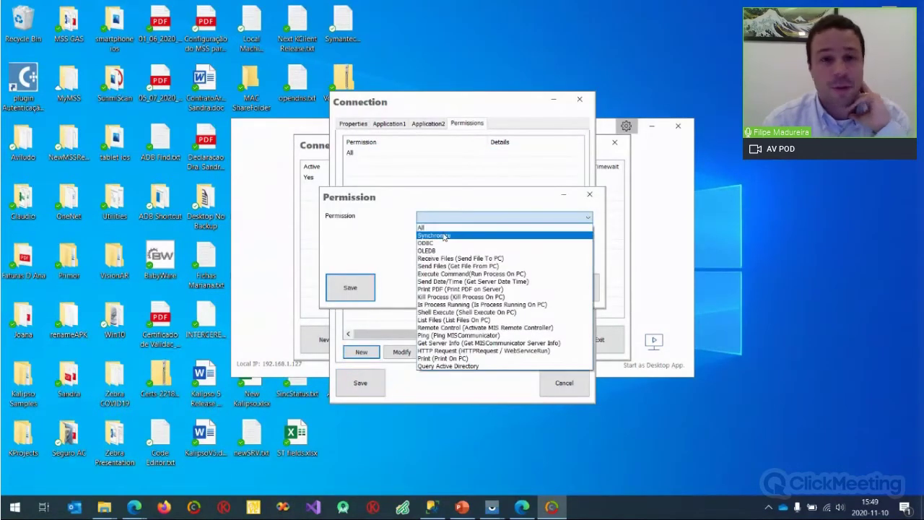
click(443, 234)
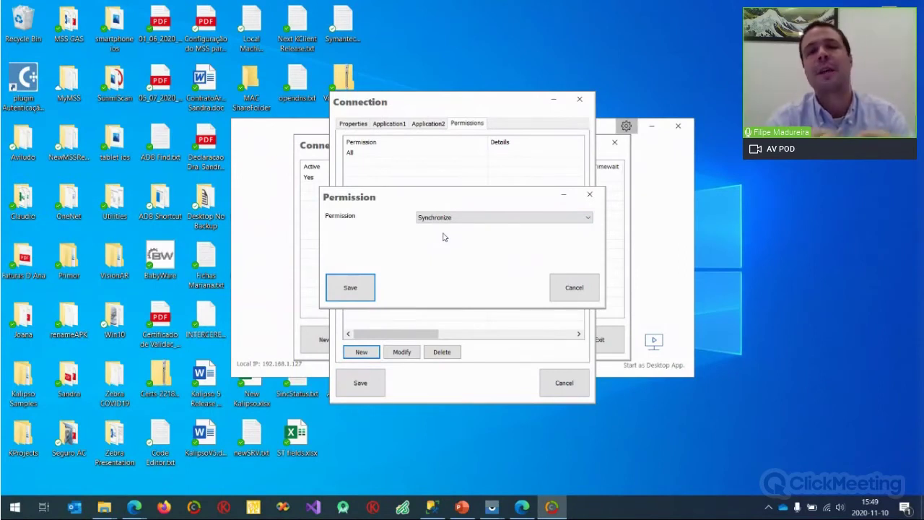
click(456, 221)
click(480, 260)
click(563, 289)
click(558, 383)
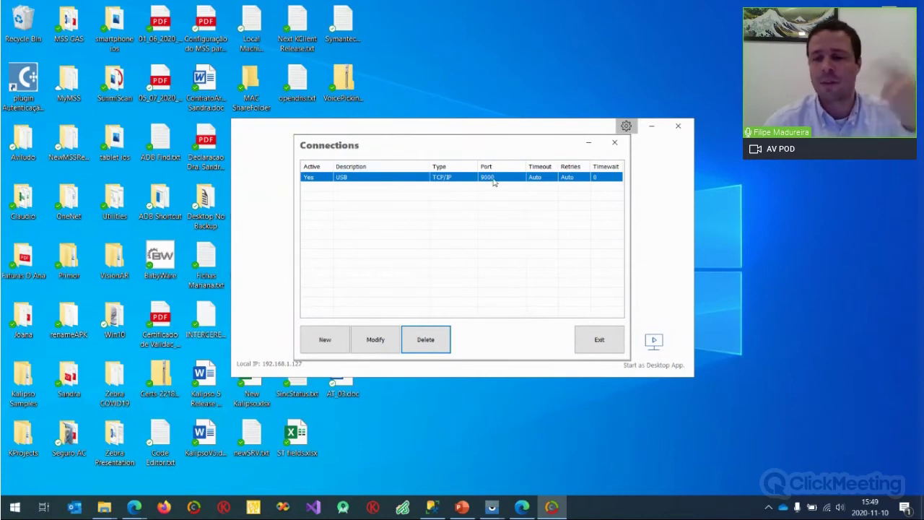
Step: Create a new test connection with an edited port and try saving it without a password
click(329, 341)
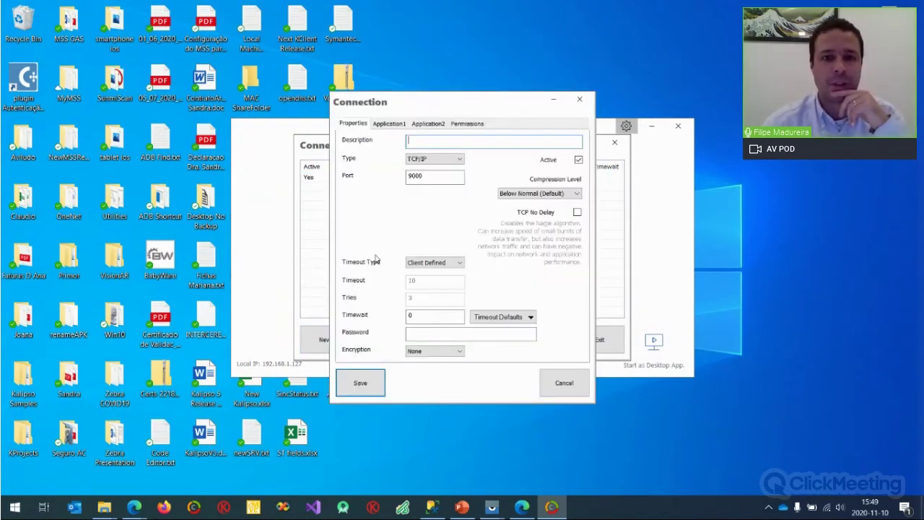
click(434, 176)
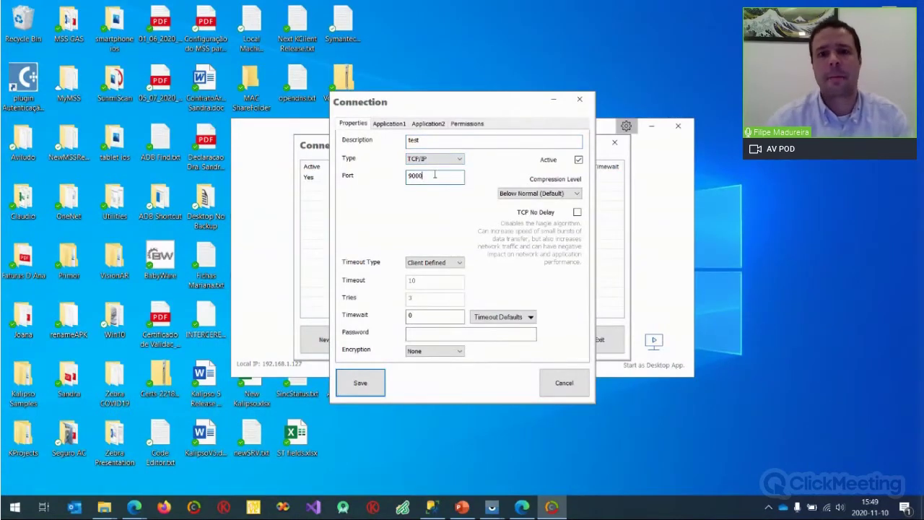
click(359, 380)
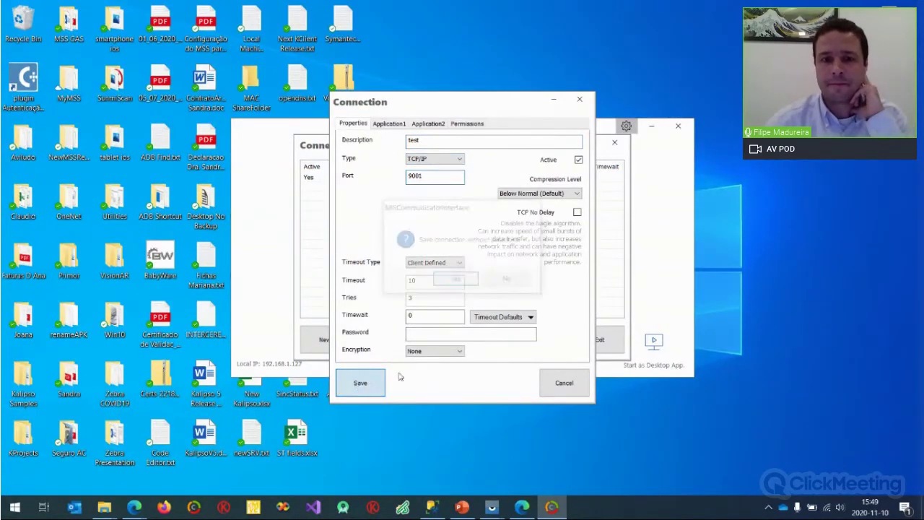
click(456, 281)
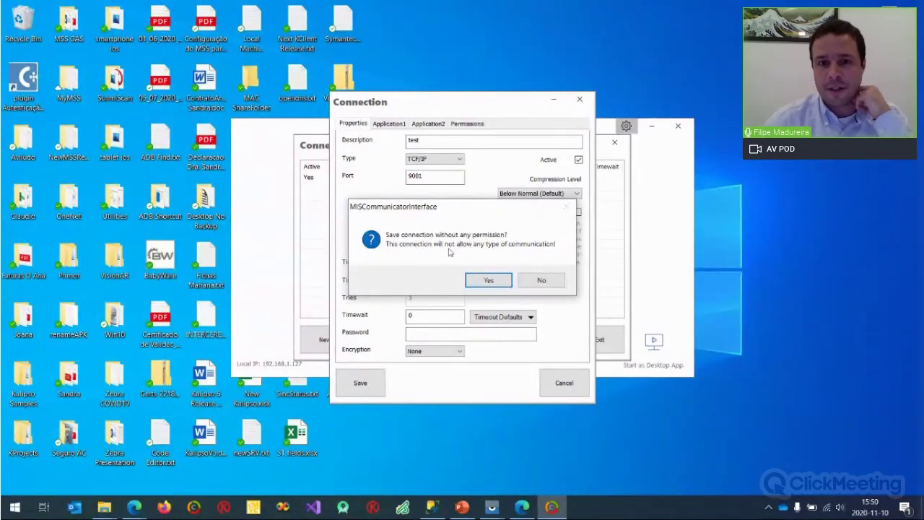
click(543, 281)
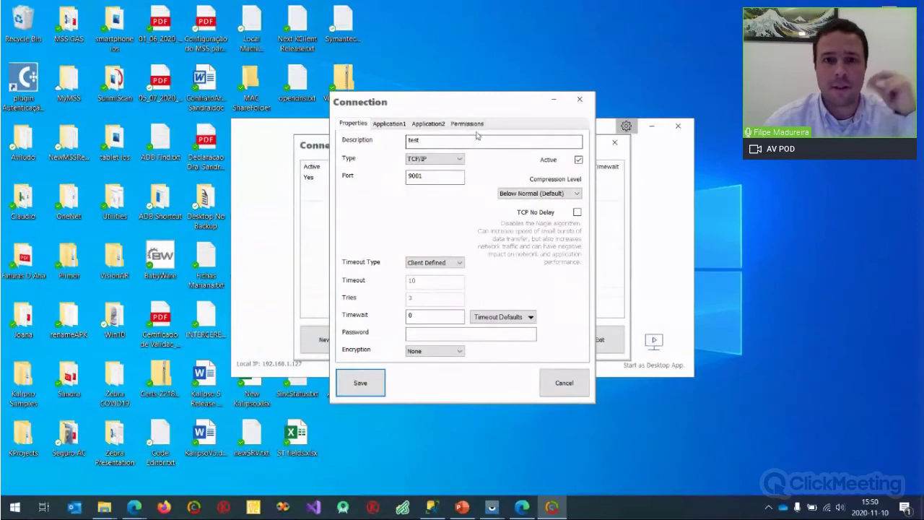
Step: Give the test connection the All permission, then discard the test connection
click(474, 124)
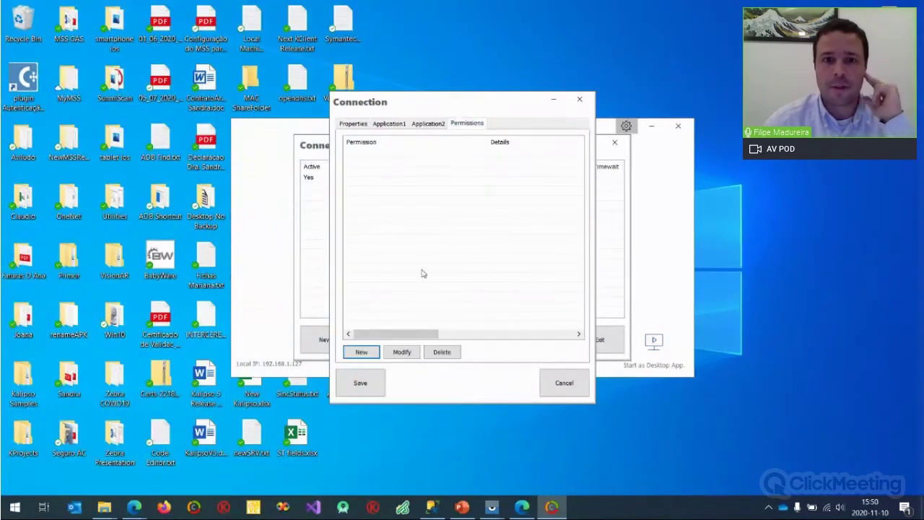
click(368, 353)
click(432, 217)
click(433, 227)
click(349, 292)
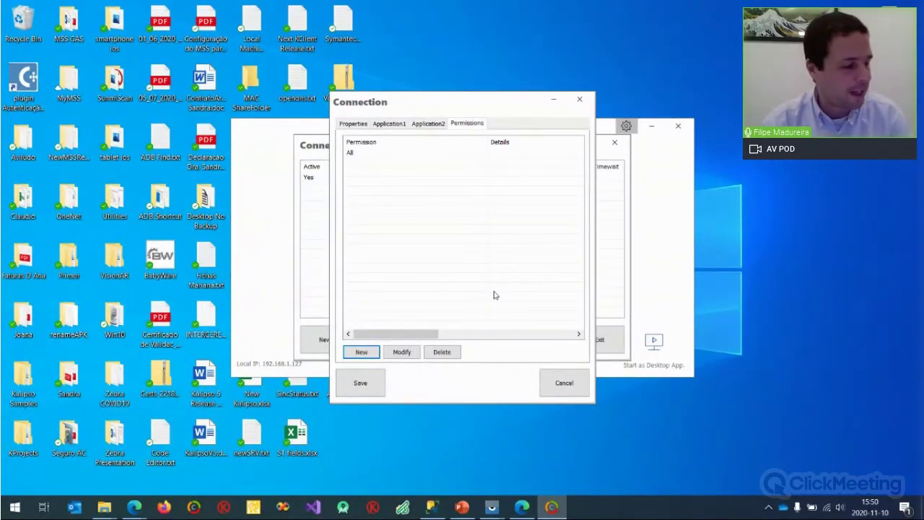
click(560, 386)
Step: Abandon the USB connection edit, close Connections, and start the communicator as a desktop app
double_click(374, 178)
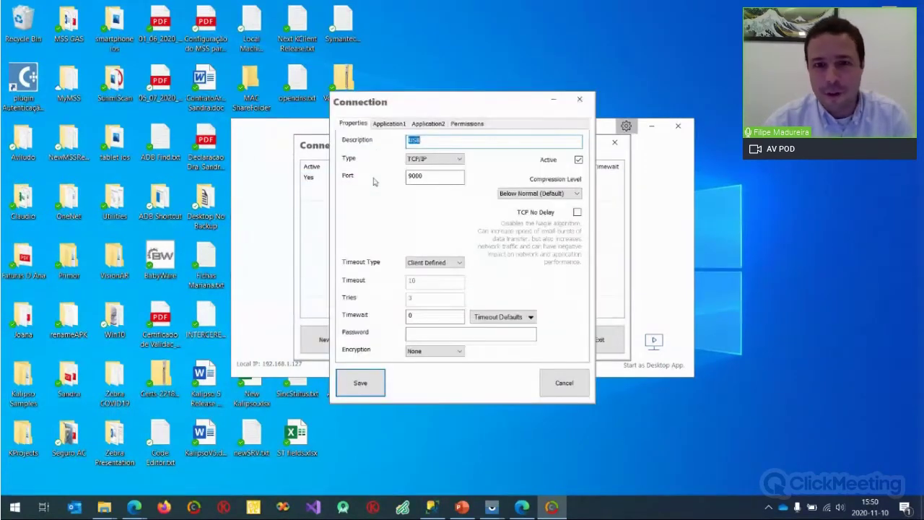
click(375, 387)
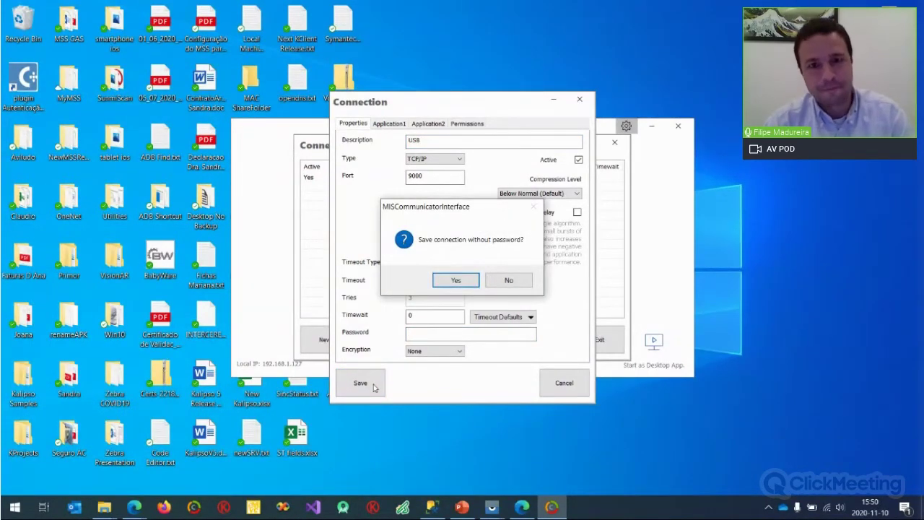
click(491, 278)
click(560, 384)
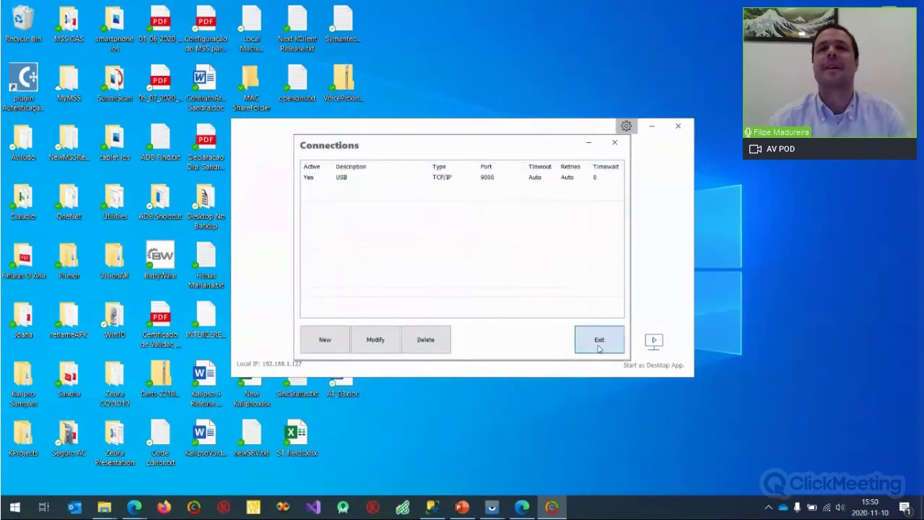
click(599, 346)
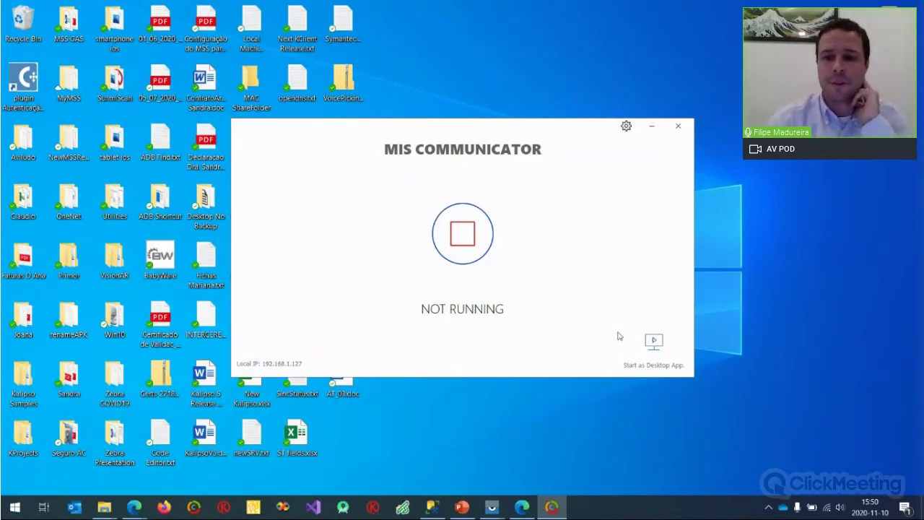
click(654, 346)
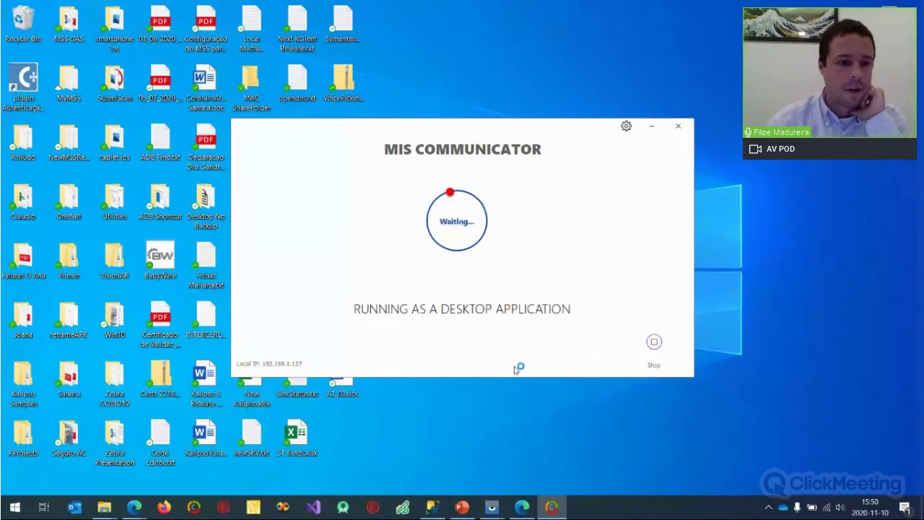
mouse_move(104, 507)
click(92, 459)
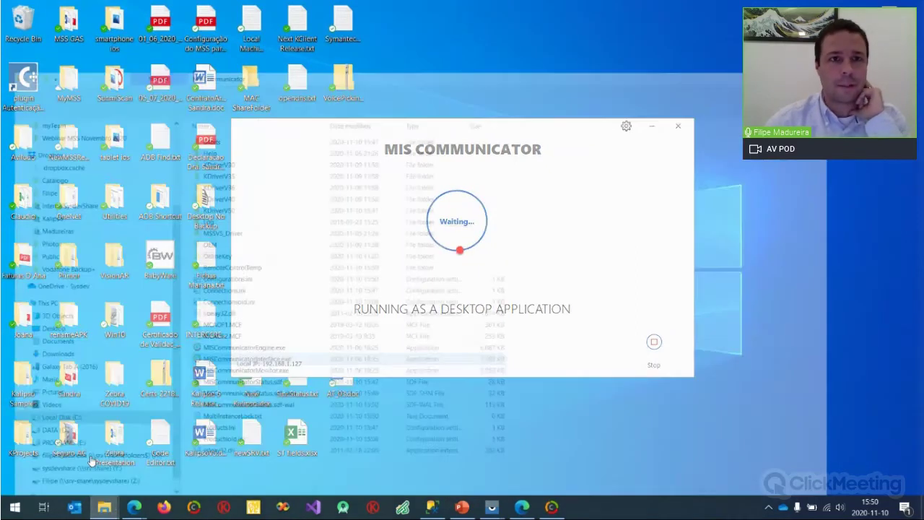
Step: Launch MSS5BackOffice.exe from C:\MIS\MSSV5\Backoffice and submit the prefilled login
click(188, 39)
double_click(249, 91)
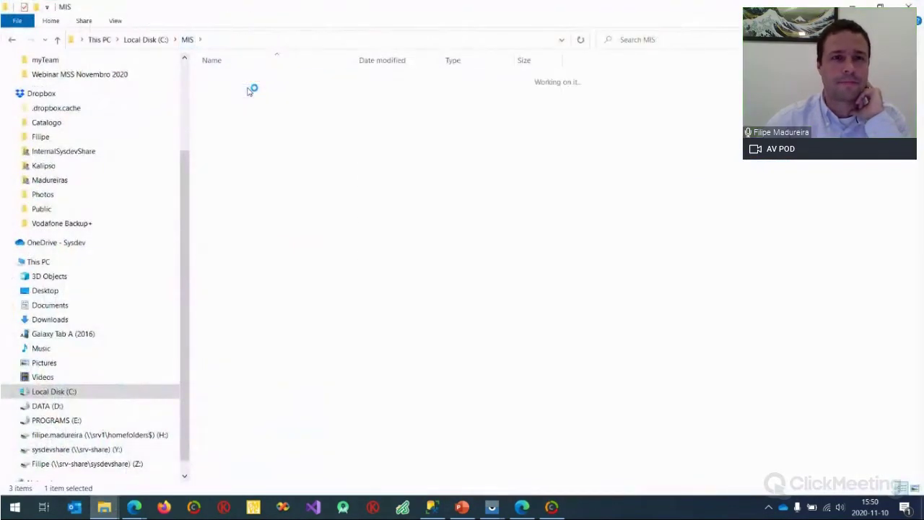
double_click(250, 79)
scroll(260, 390, down, 6)
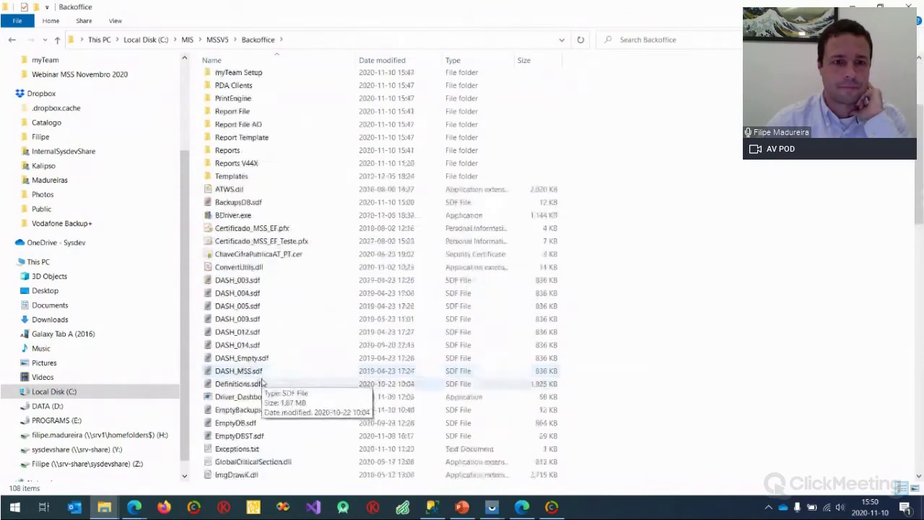
click(289, 473)
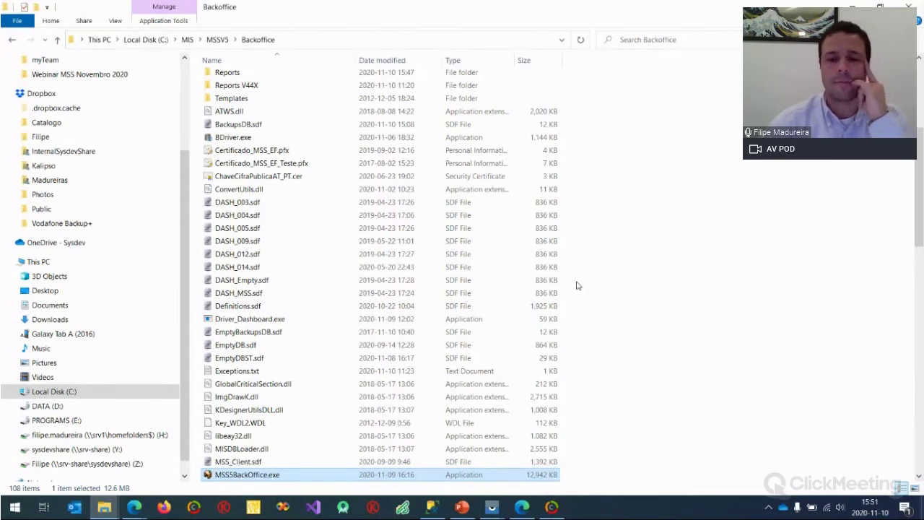
click(842, 5)
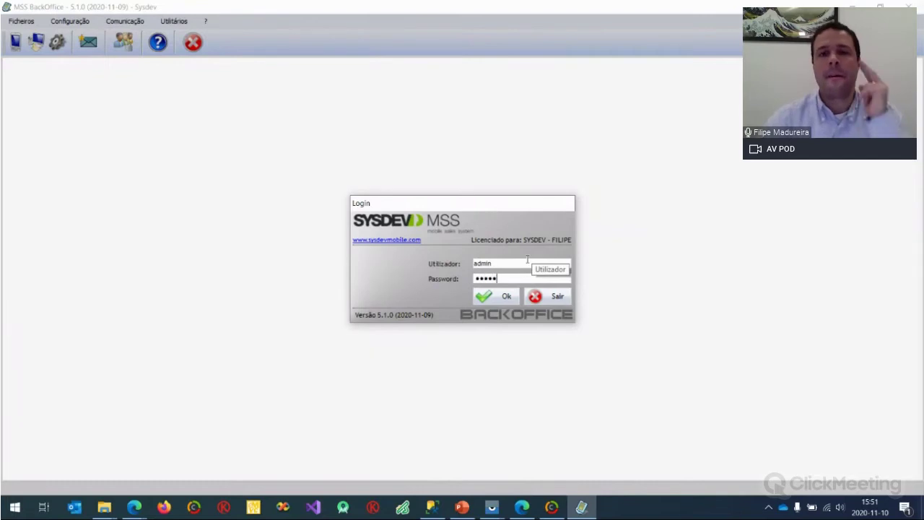
key(Return)
Step: Decline the password change and send Parametros, Files to send and Históricos to terminal 1
click(485, 283)
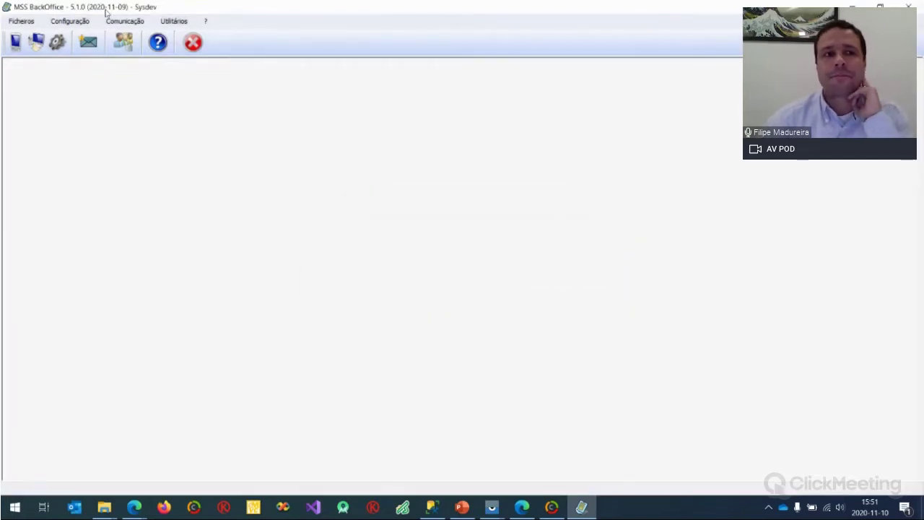
click(16, 46)
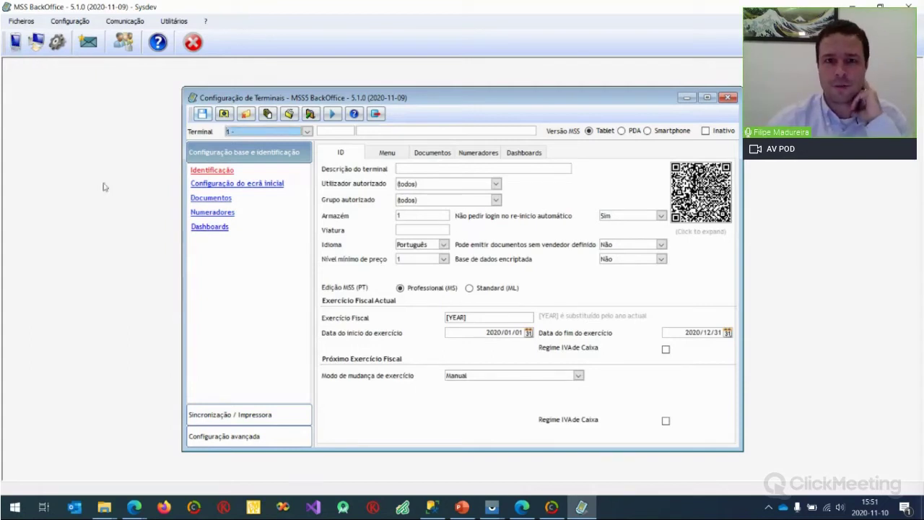
click(332, 113)
click(255, 170)
click(253, 304)
click(254, 320)
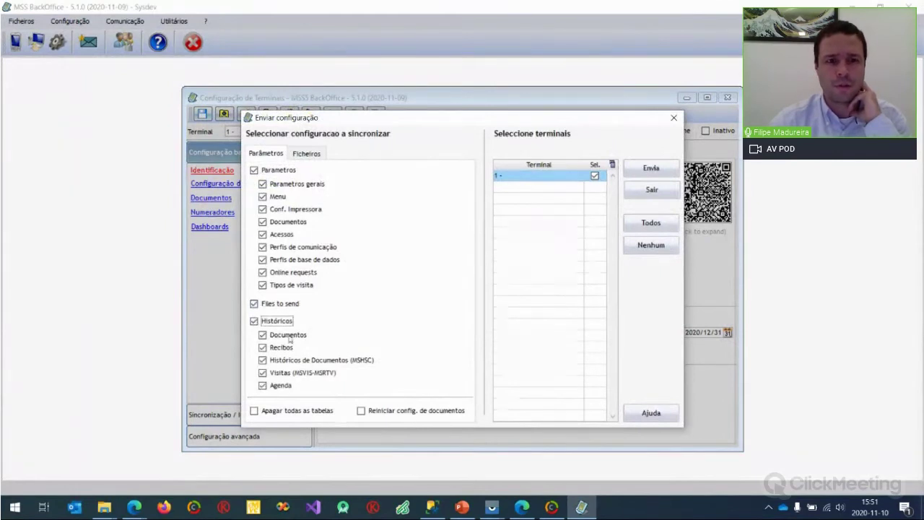
click(647, 171)
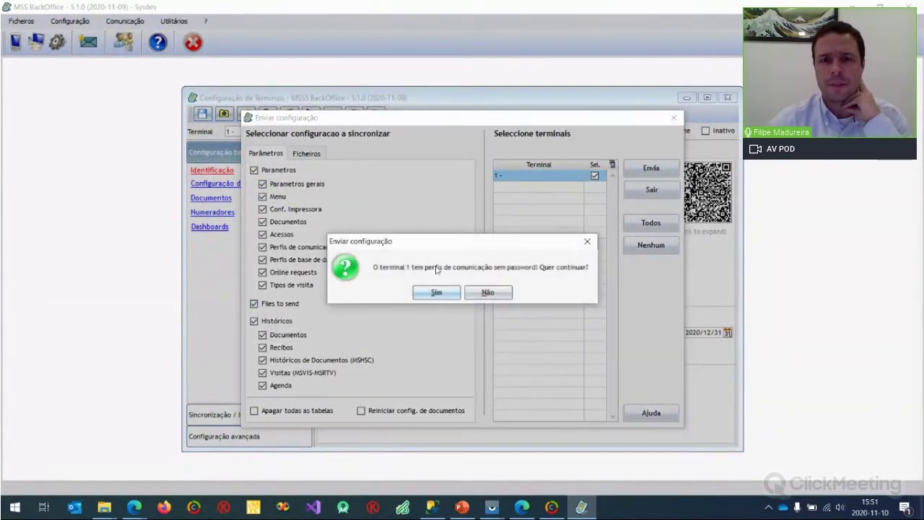
click(451, 291)
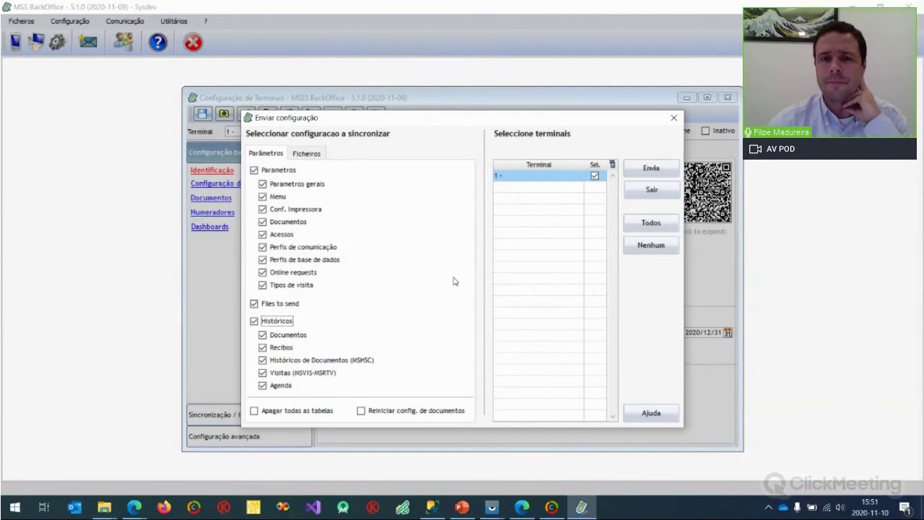
click(455, 294)
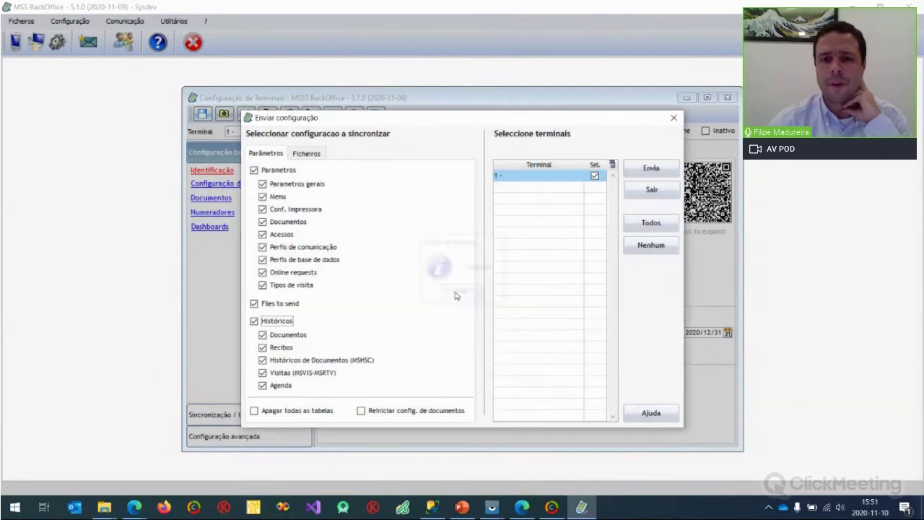
Step: On the tablet, log out of MSS and uninstall the MSS app from the app drawer
mouse_move(492, 507)
click(514, 459)
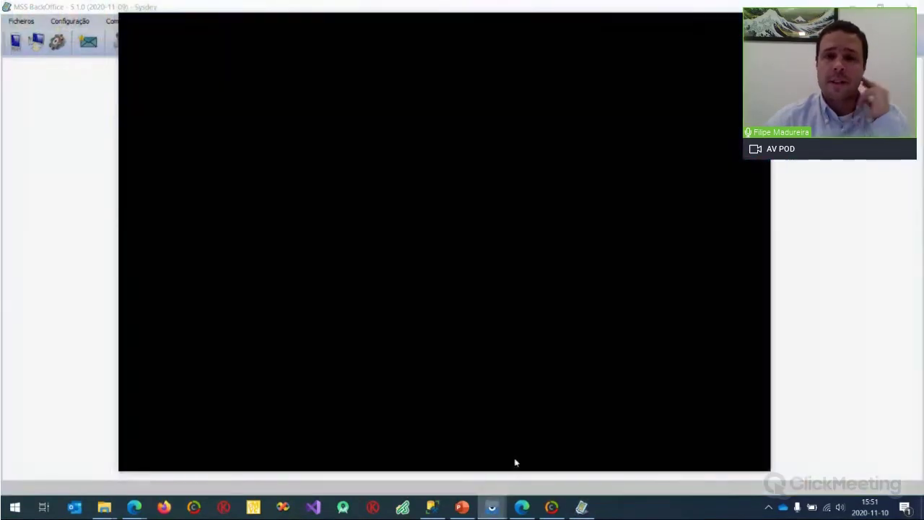
click(458, 264)
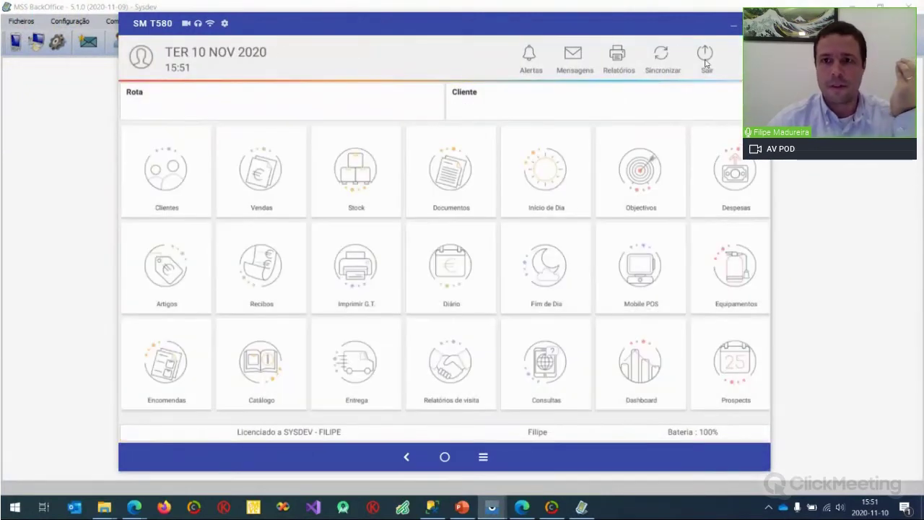
click(706, 62)
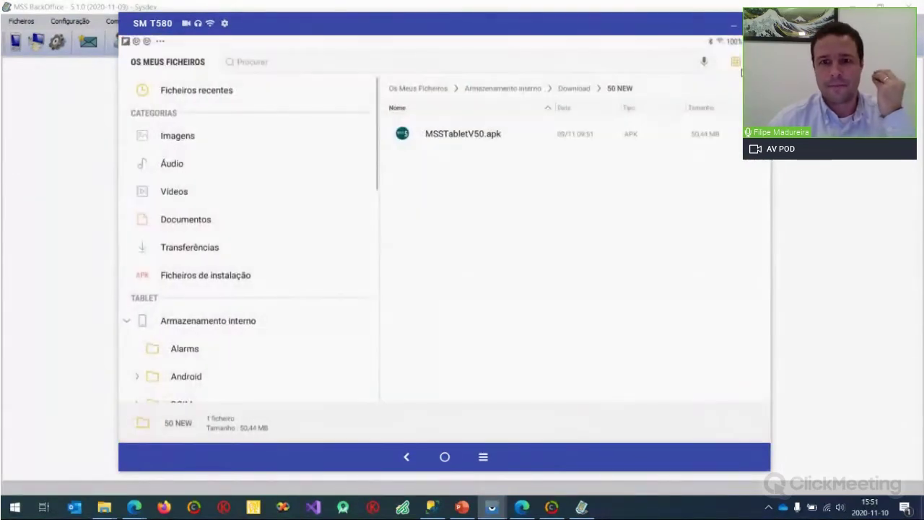
click(444, 456)
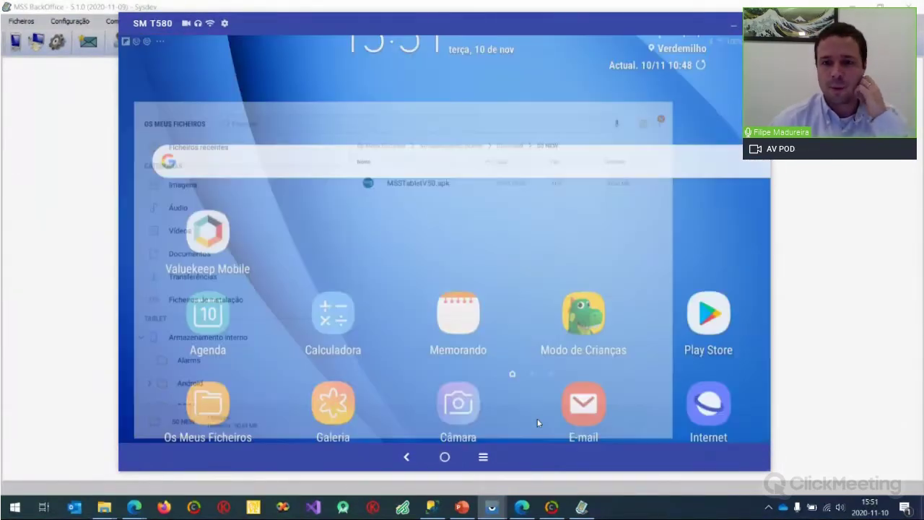
click(679, 410)
drag(208, 242, 210, 244)
click(249, 188)
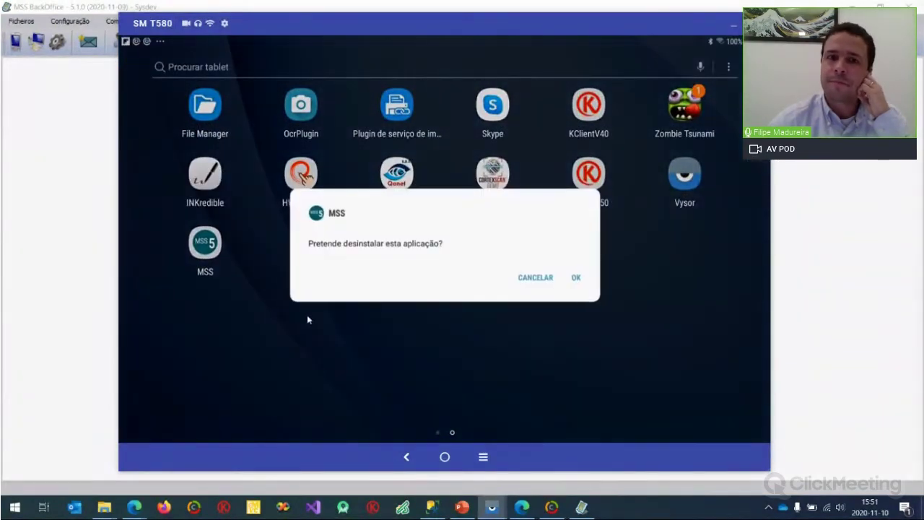
click(576, 278)
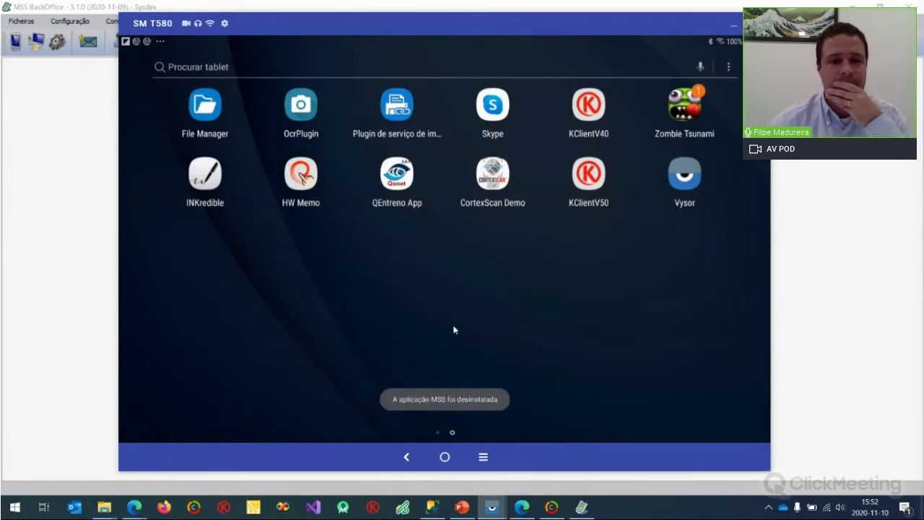
Step: Open MSSTabletV51.apk from the Download/51 folder in the tablet's file manager
click(453, 455)
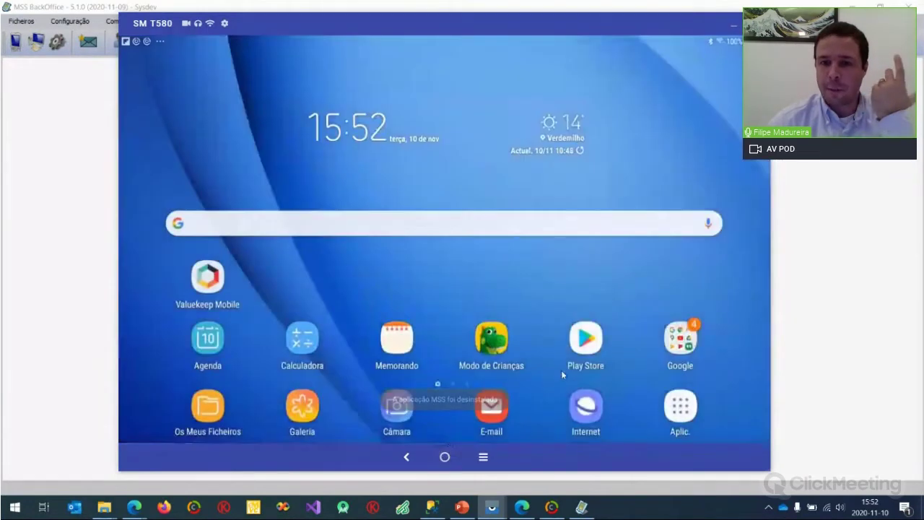
click(589, 341)
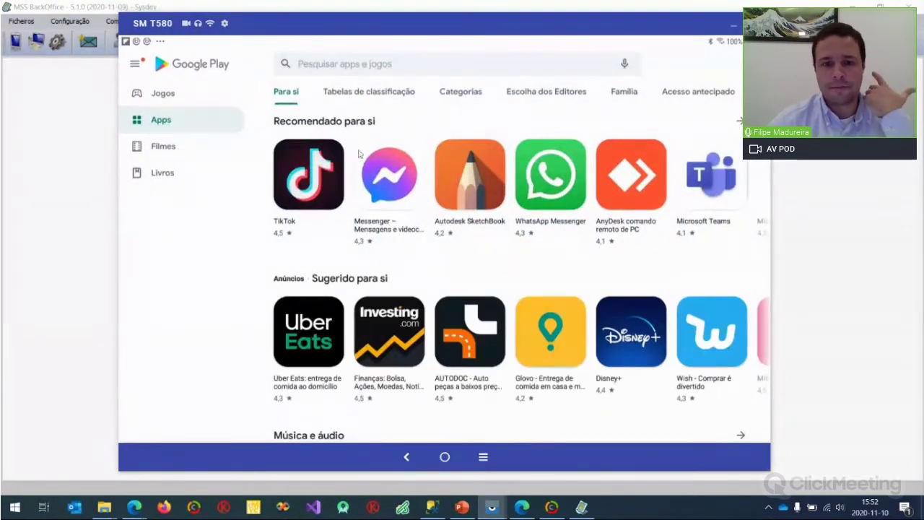
click(444, 458)
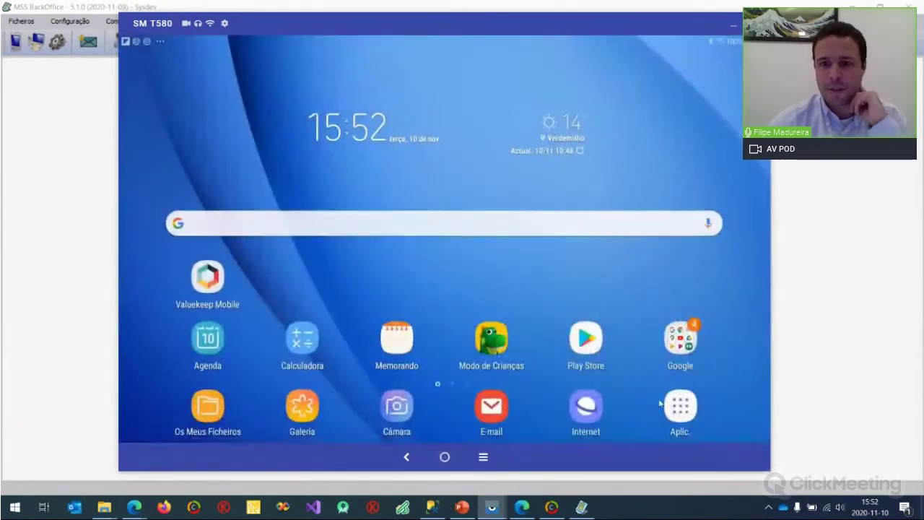
click(673, 407)
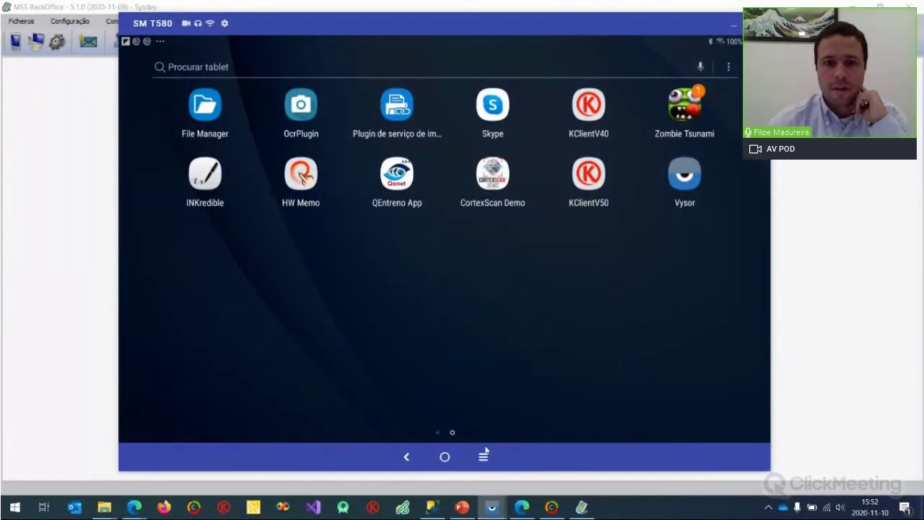
click(444, 457)
click(216, 413)
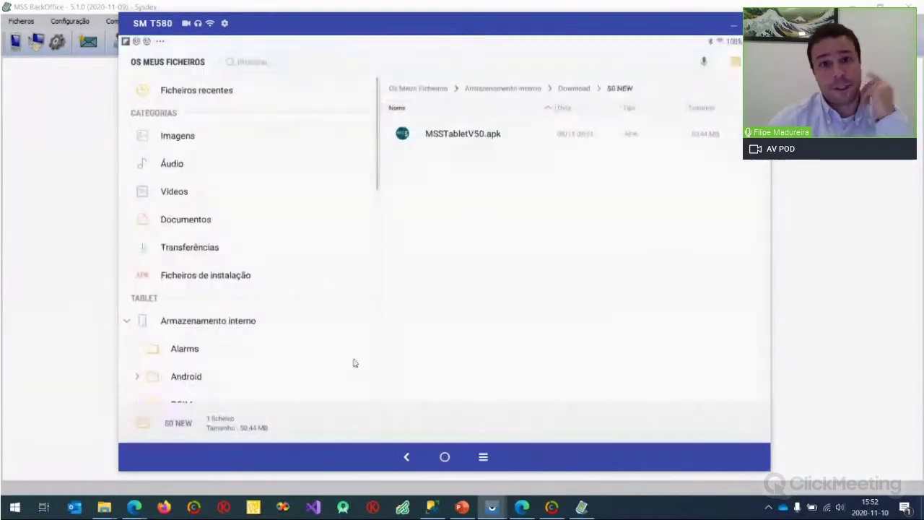
click(574, 88)
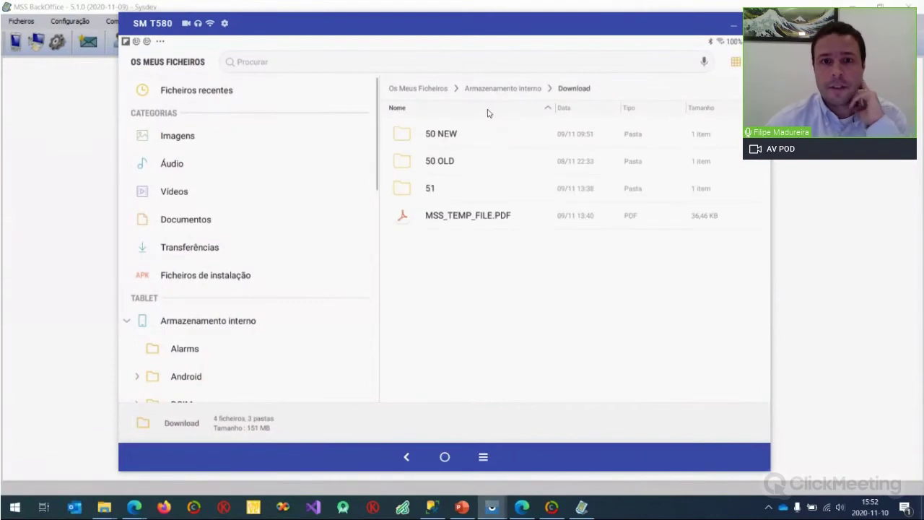
click(468, 189)
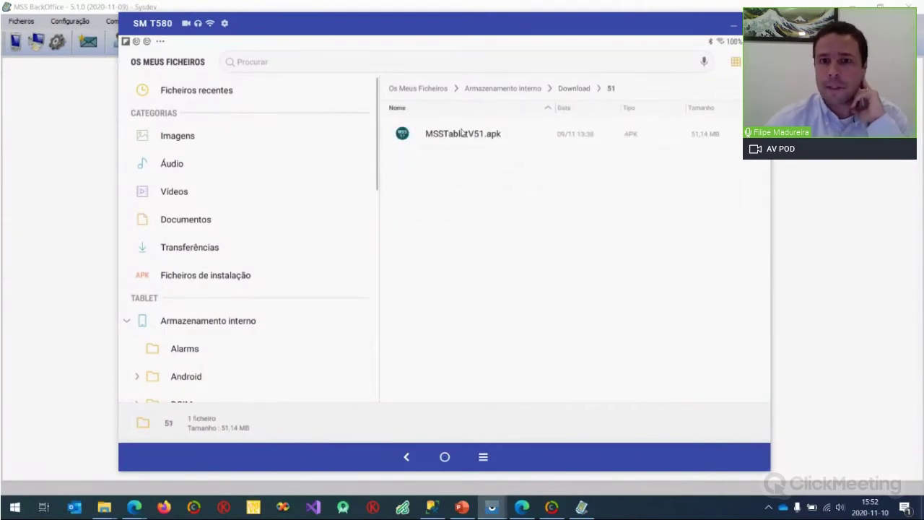
click(462, 133)
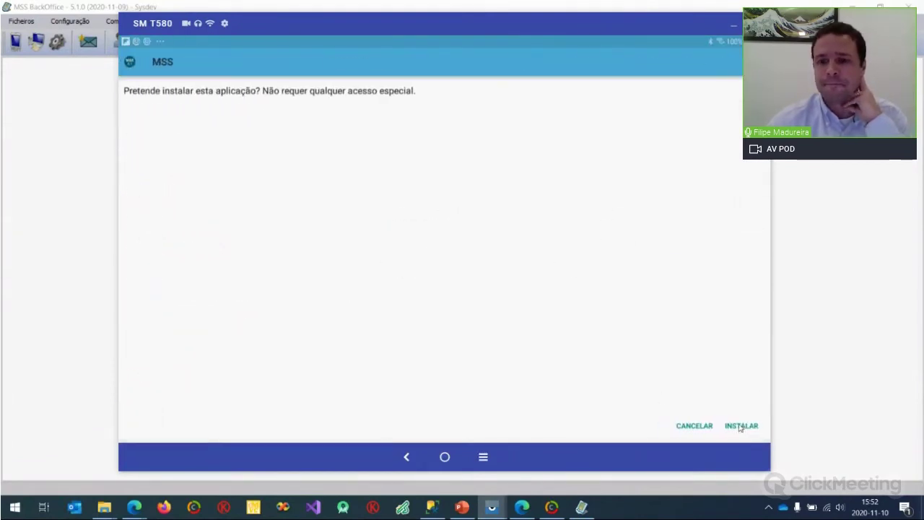
Step: Install and launch MSS 5.1 on the tablet, then return to BackOffice's Enviar configuração dialog
click(741, 426)
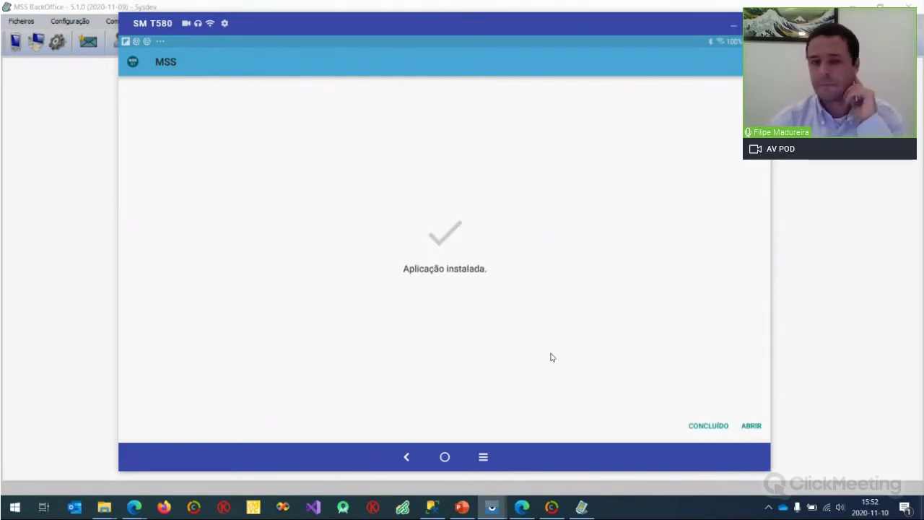
click(751, 425)
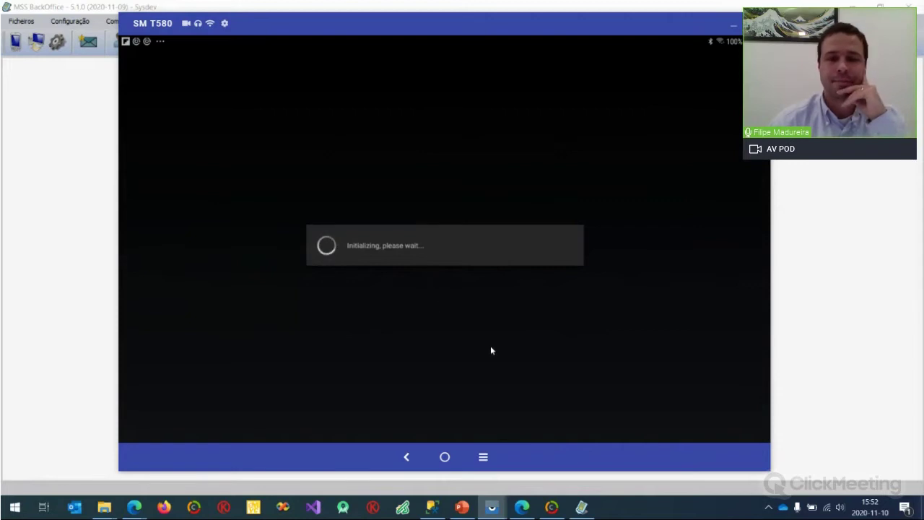
click(581, 508)
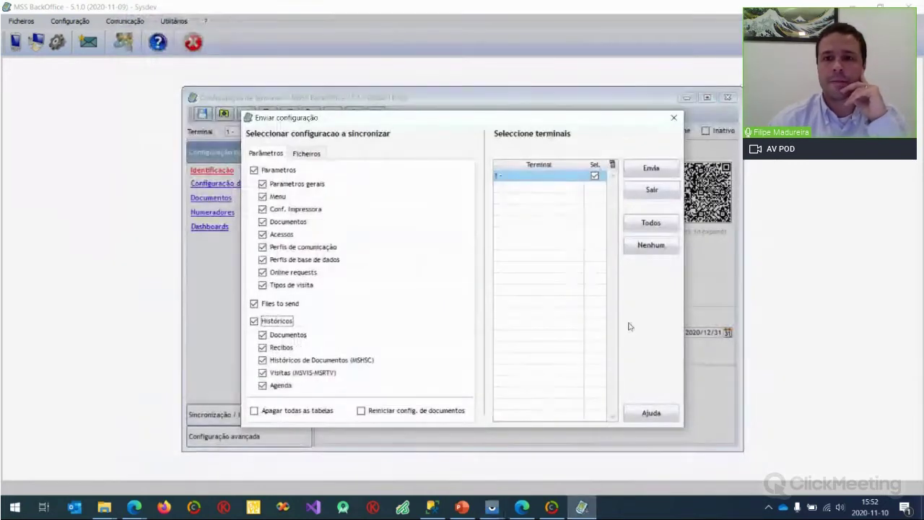
Step: Close Enviar configuração, enlarge the terminal's configuration QR code, and allow MSS file access on the tablet
click(652, 190)
click(700, 191)
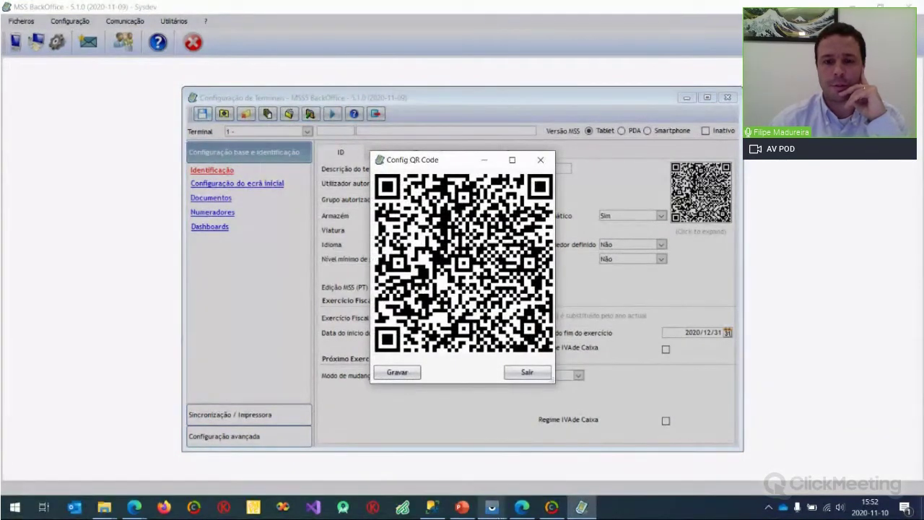
mouse_move(491, 508)
click(518, 450)
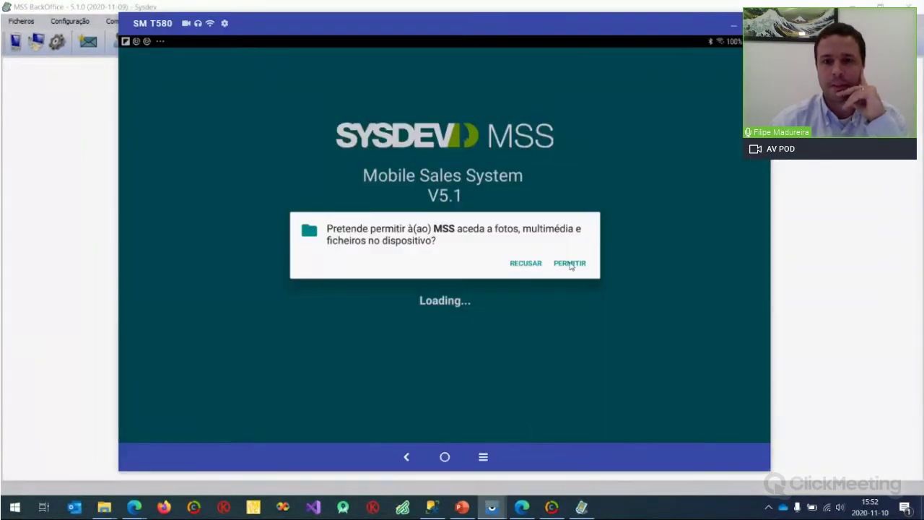
click(570, 265)
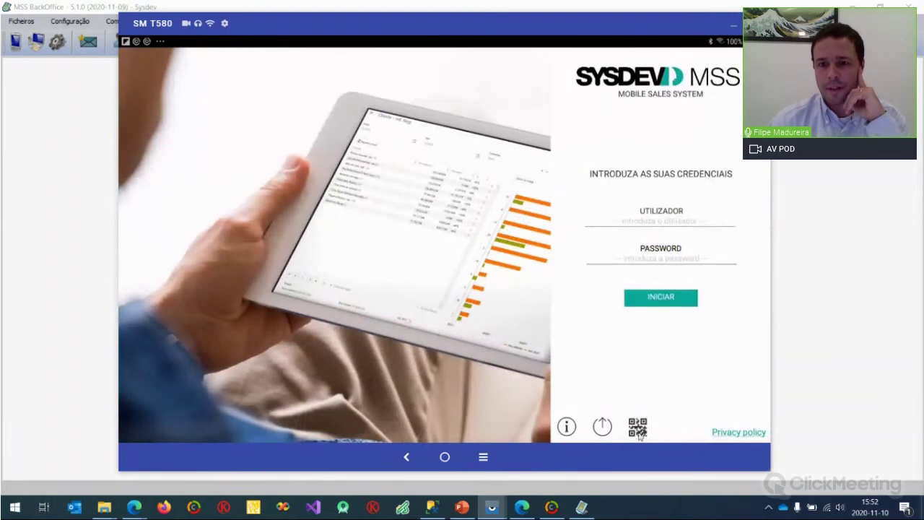
Step: Start QR configuration on the tablet, allow camera access, and show BackOffice's QR code for scanning
click(638, 428)
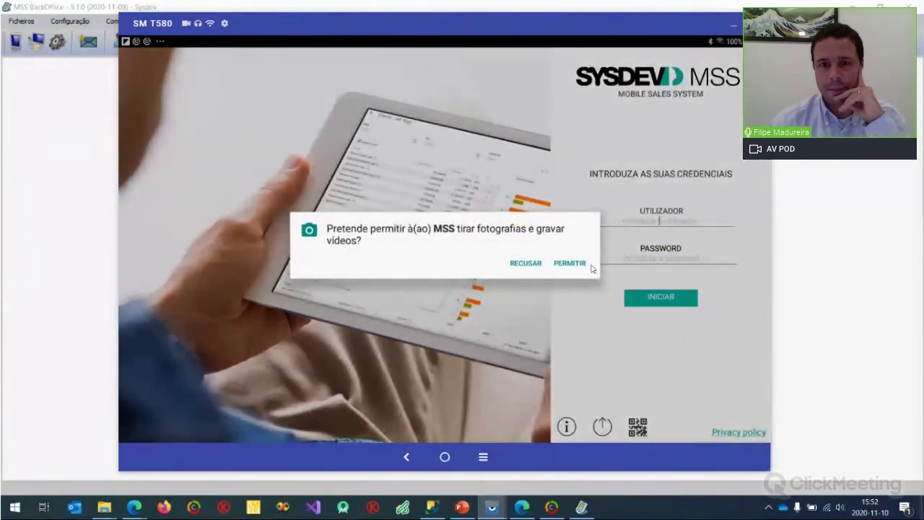
click(570, 263)
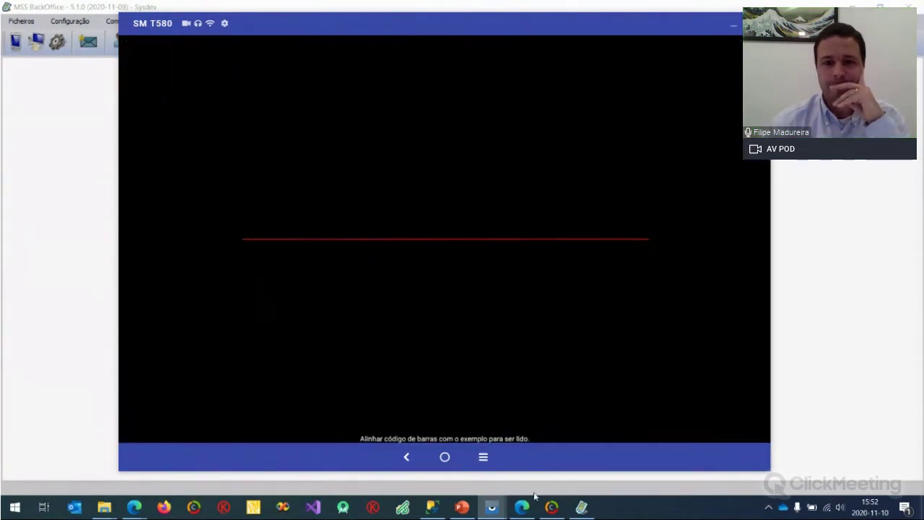
mouse_move(502, 508)
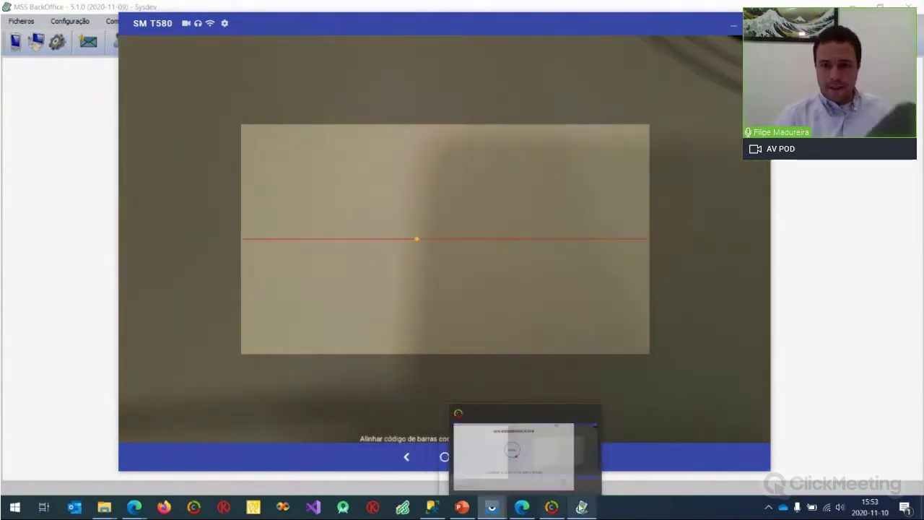
click(581, 508)
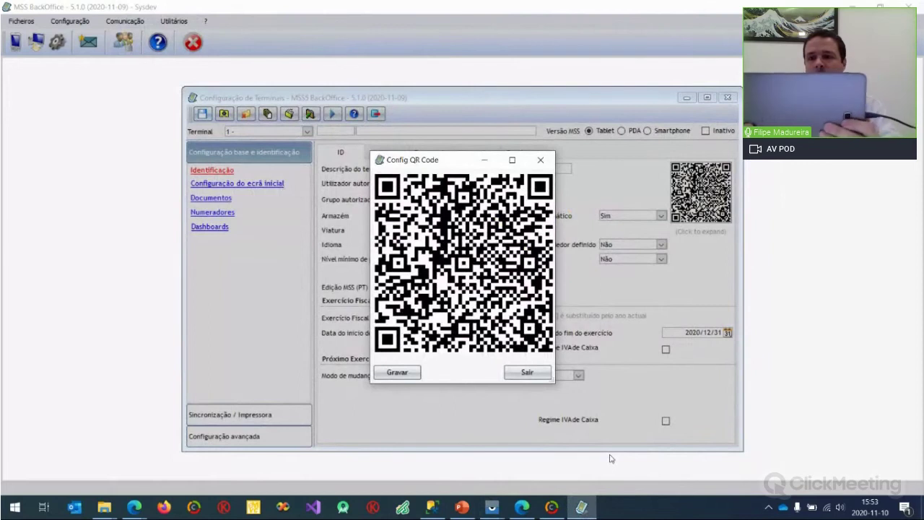
click(492, 508)
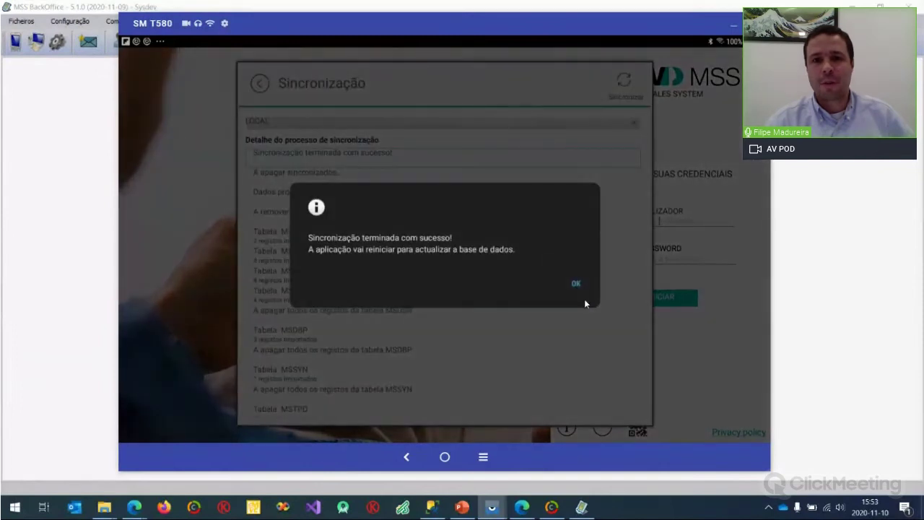
Step: Acknowledge the sync-complete and training-mode messages on the tablet, then type the user name
click(576, 286)
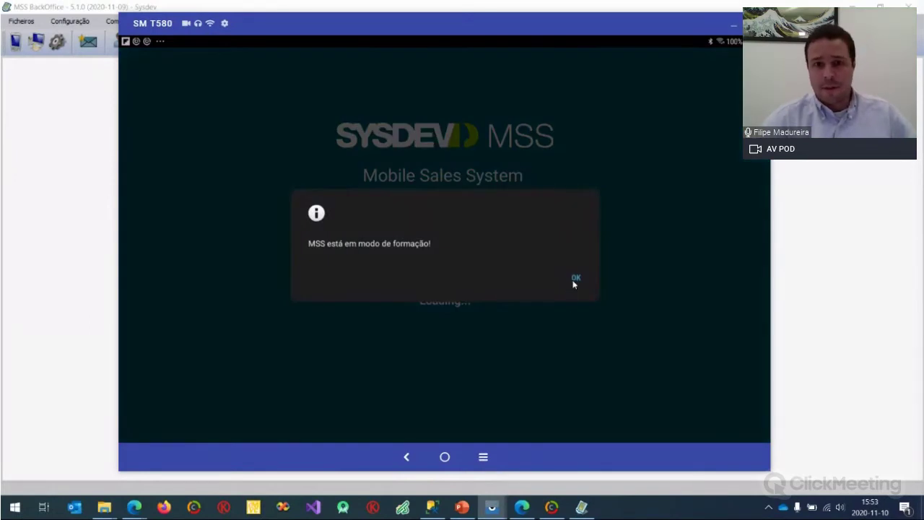
click(576, 279)
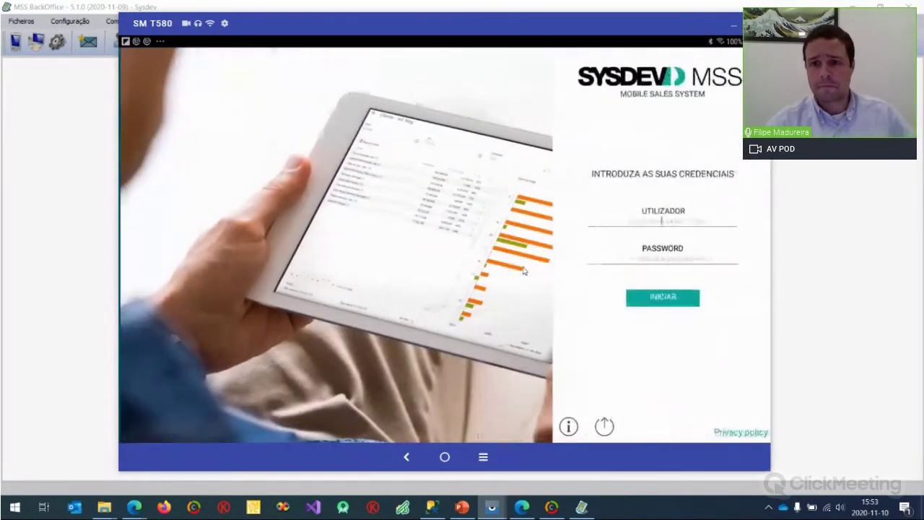
text(filipe1)
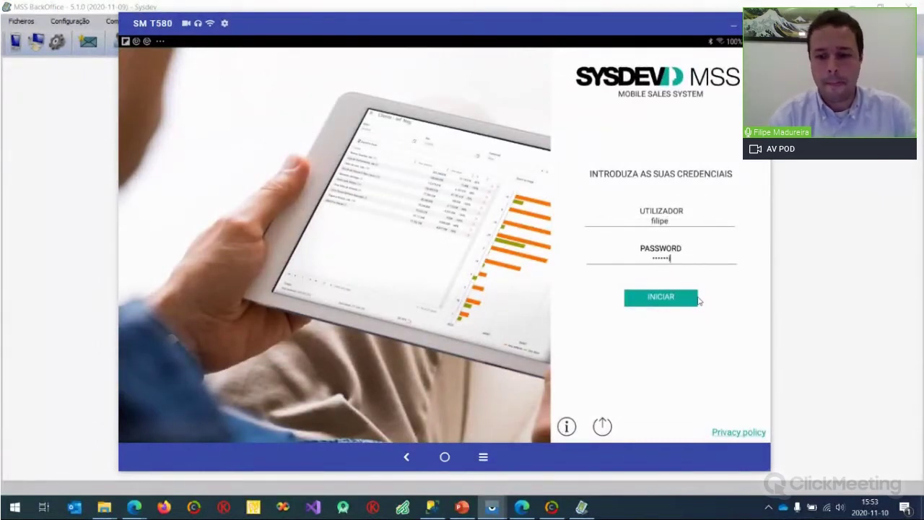
Step: Sign in and print order 4 (ENCC 1/4, 581,18) from Documentos > Encomenda, previewing its PDF
click(694, 298)
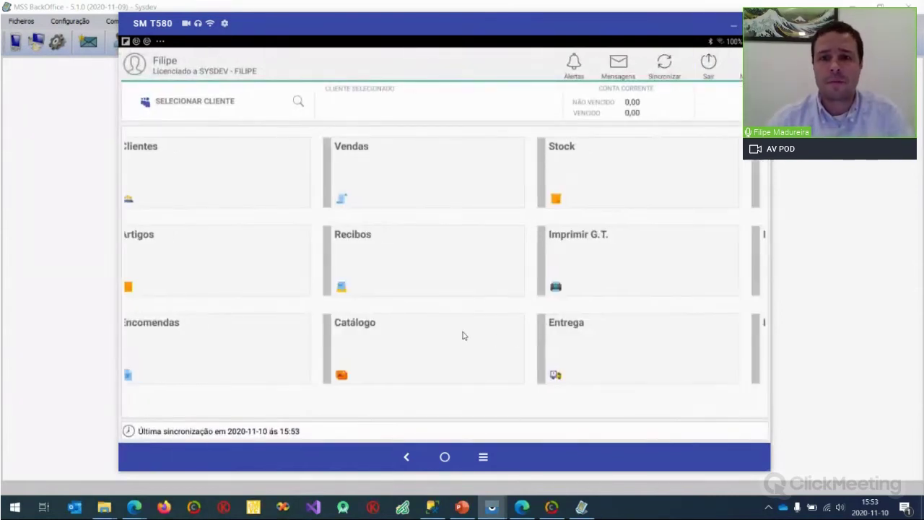
click(709, 203)
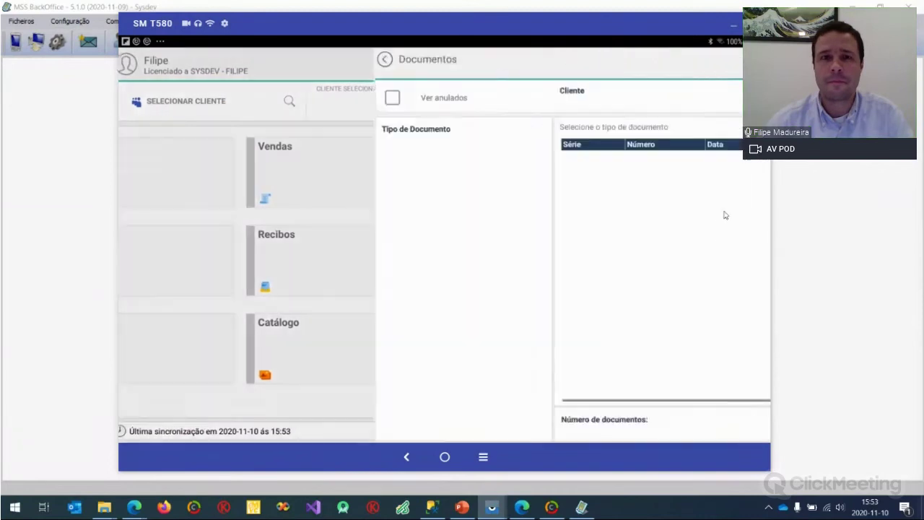
click(159, 152)
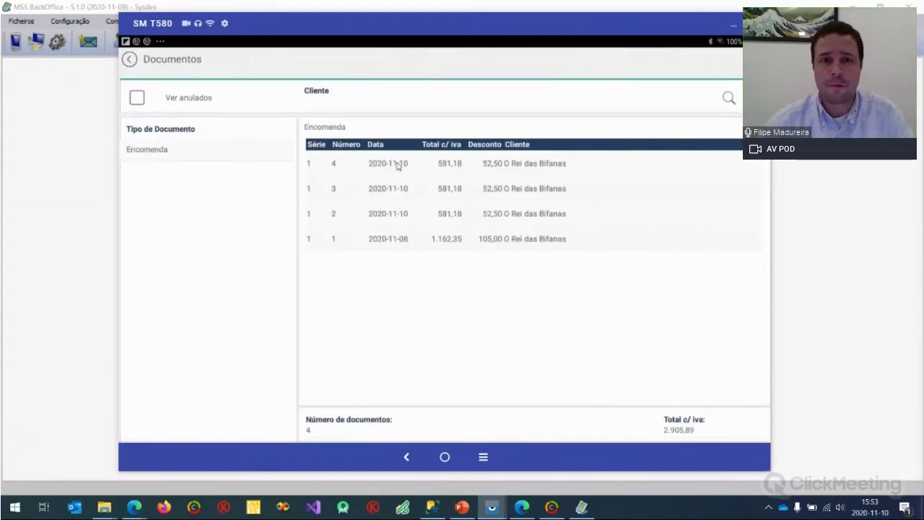
click(397, 166)
click(438, 296)
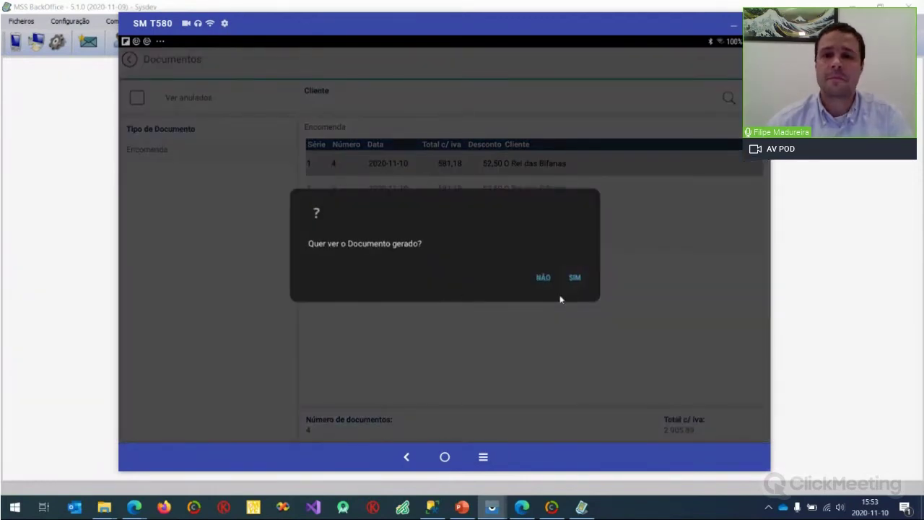
click(570, 283)
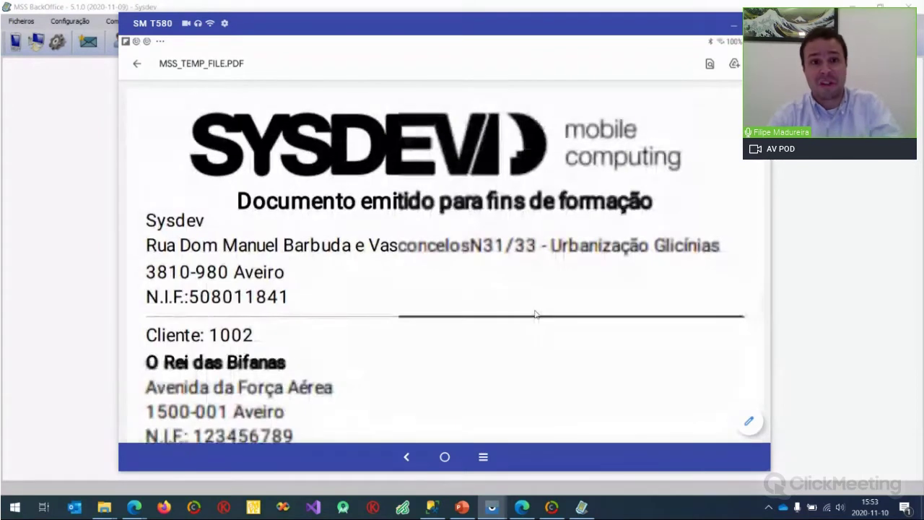
scroll(535, 313, down, 5)
scroll(535, 313, down, 5)
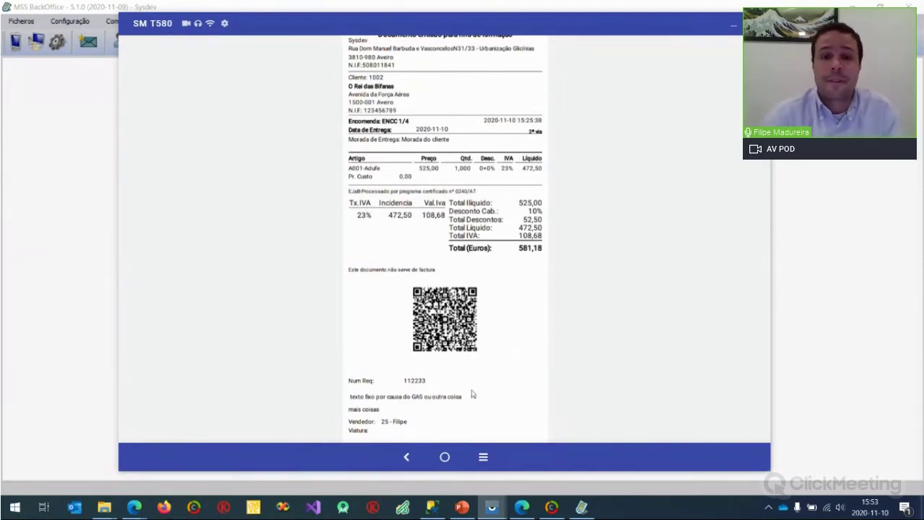
click(406, 456)
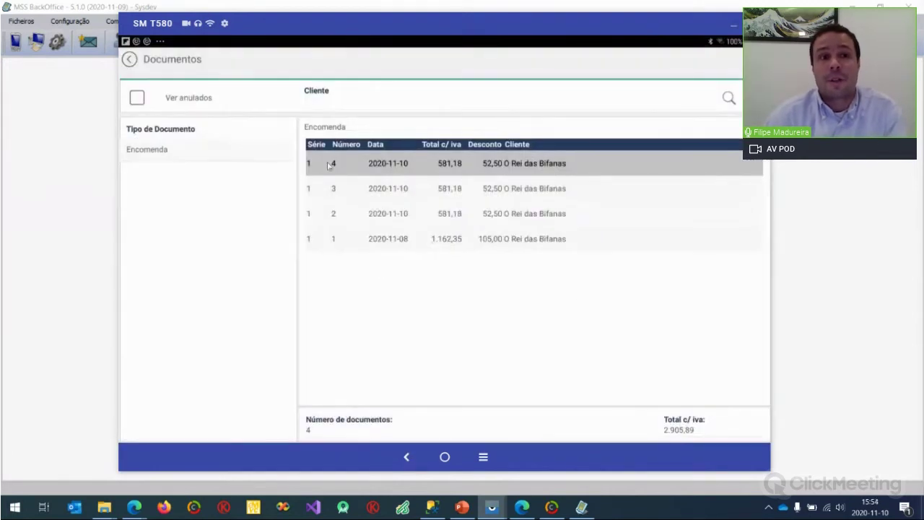
Step: From the main menu, check the Clientes list, which is still empty
click(130, 60)
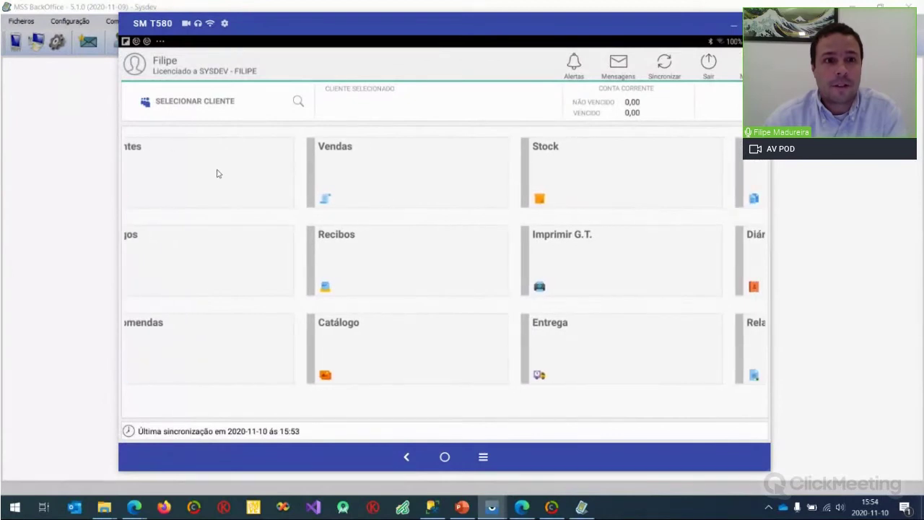
click(268, 170)
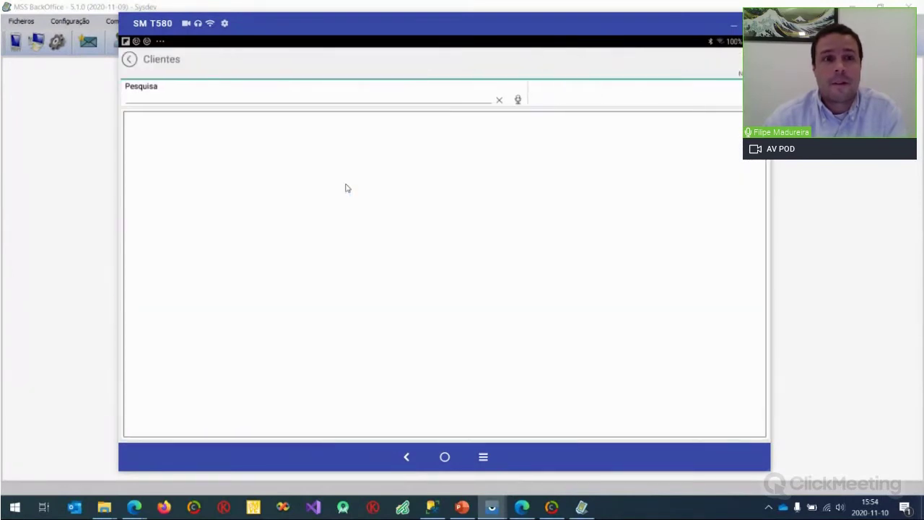
click(134, 67)
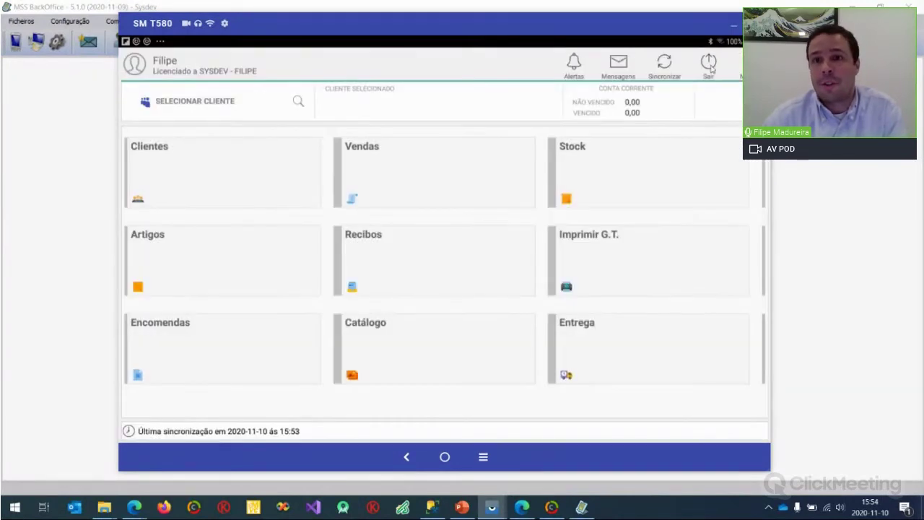
Step: Synchronise the tablet with the server and acknowledge the completion and training-mode notices
click(665, 65)
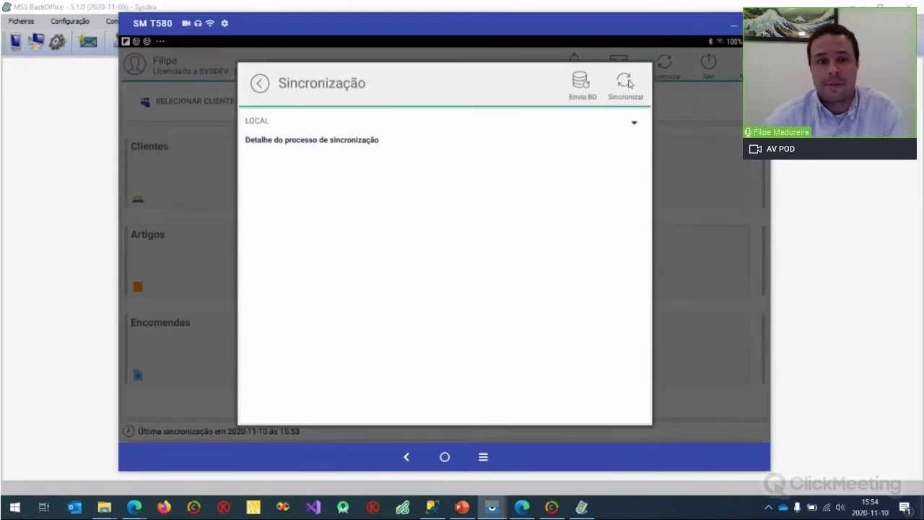
click(625, 82)
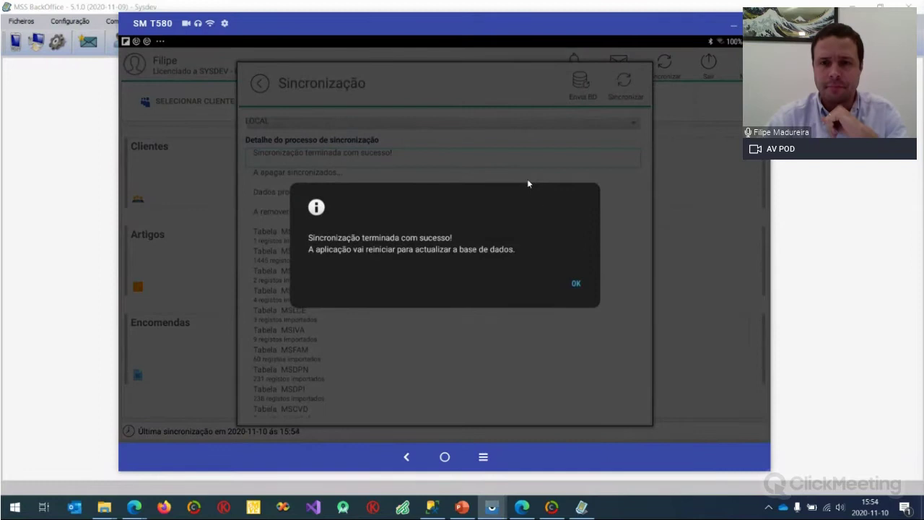
click(576, 283)
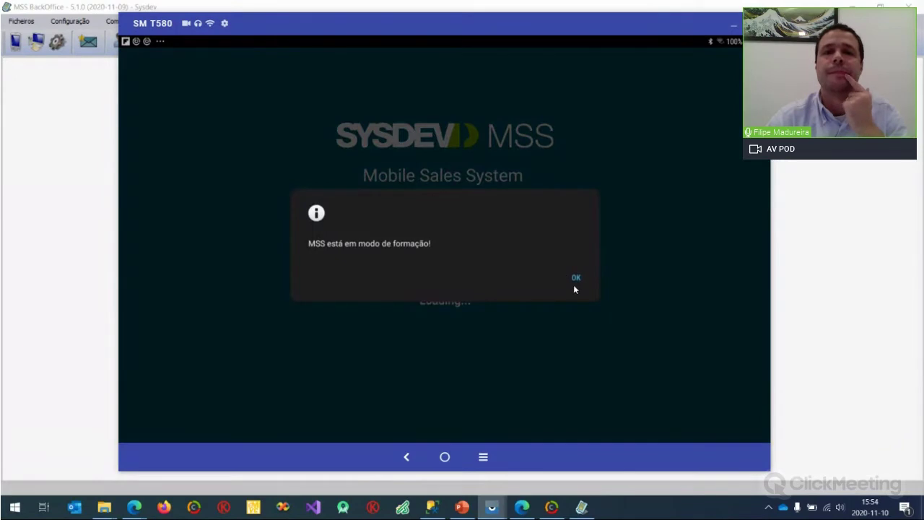
click(576, 278)
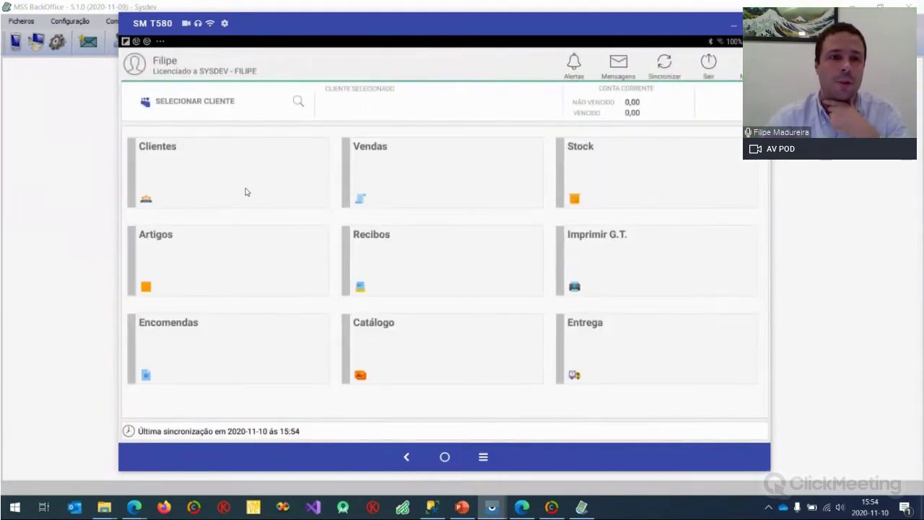
click(245, 192)
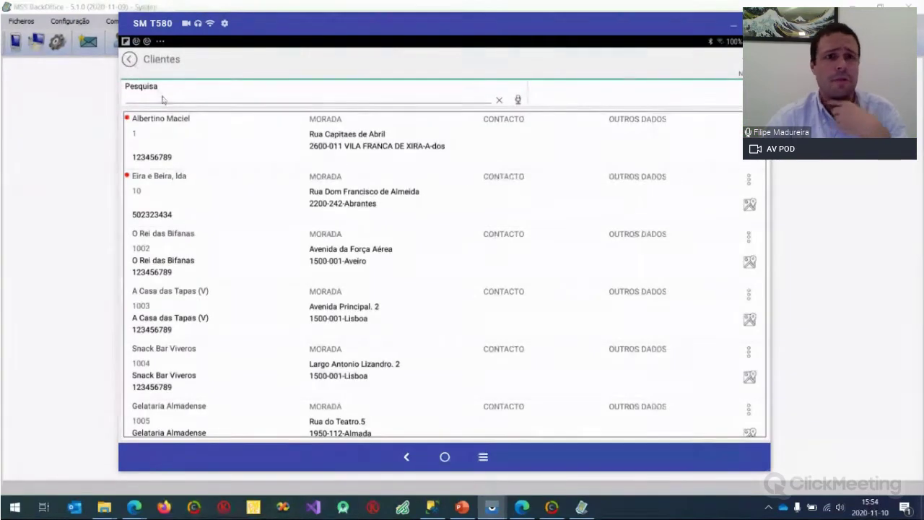
Step: Return to the main menu, minimise the tablet window, and close the QR code and terminal configuration windows
click(130, 59)
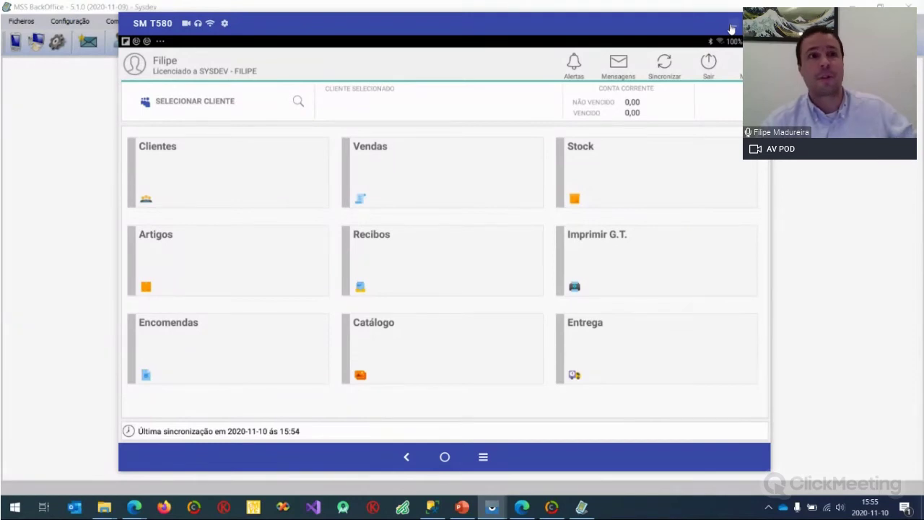
click(731, 28)
click(526, 372)
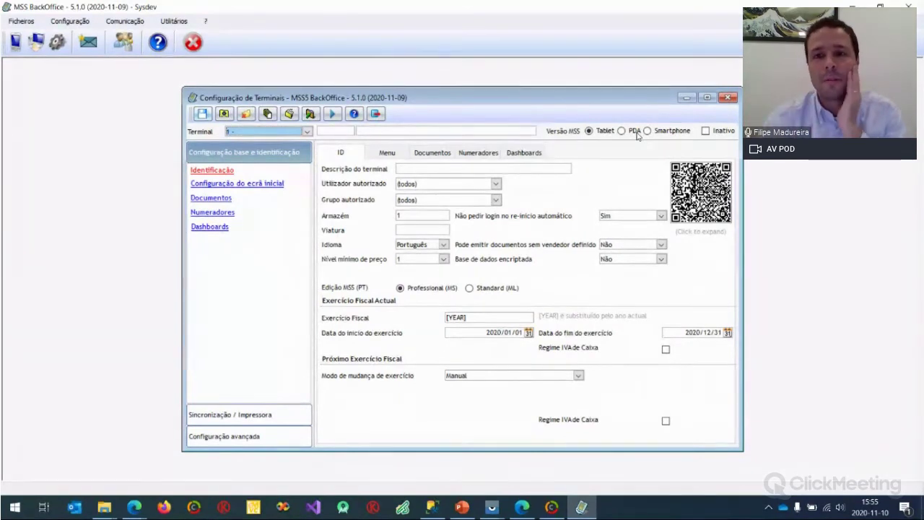
click(729, 97)
Step: Try launching Configuração > Reports Editor and dismiss the Kalipso linked-project error
click(70, 21)
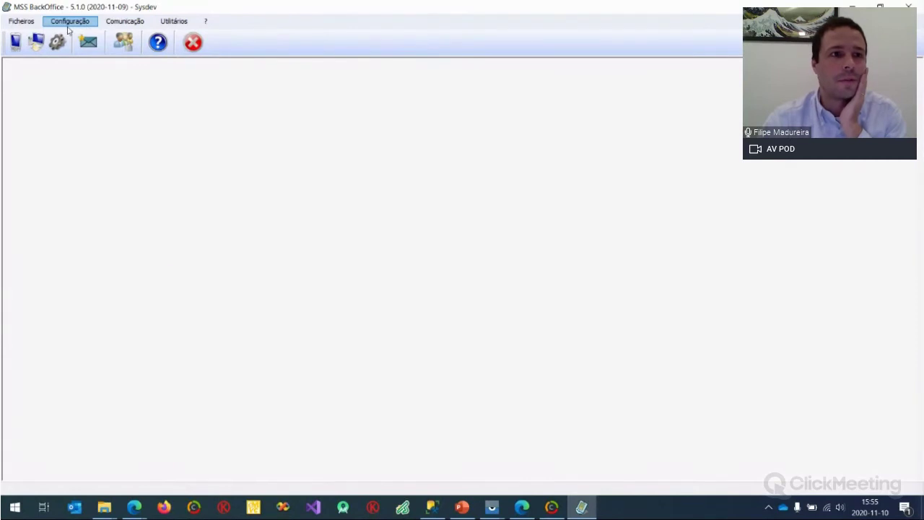
click(105, 251)
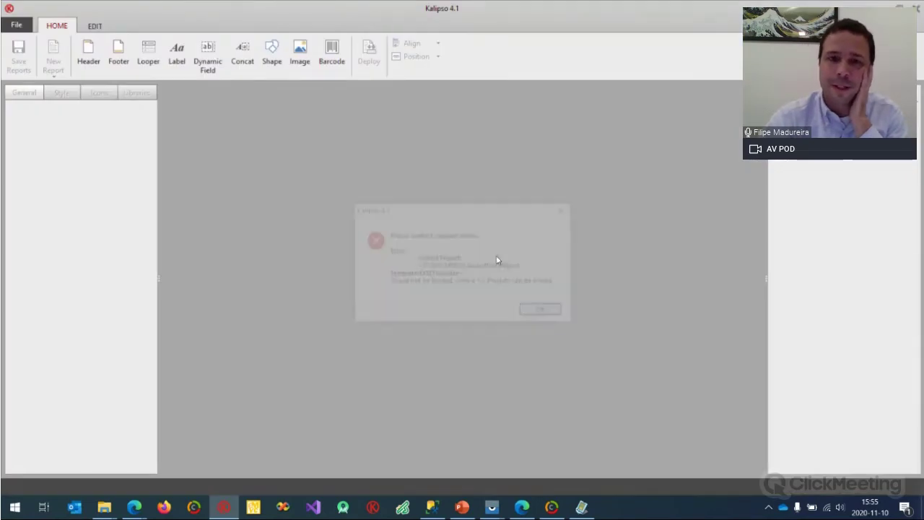
click(543, 313)
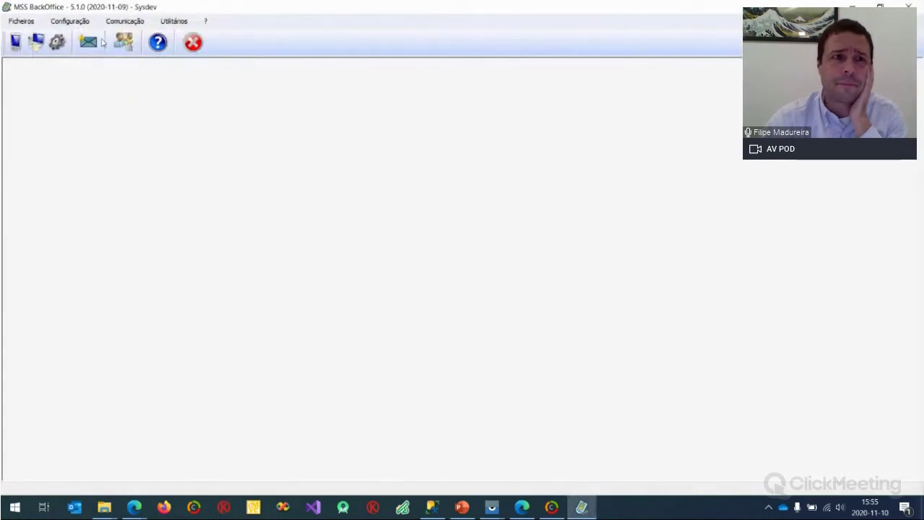
Step: In Configuração > Pastas, set the Report Editor path to E:\MIS\Kalipso 5.0.0 and save
click(72, 21)
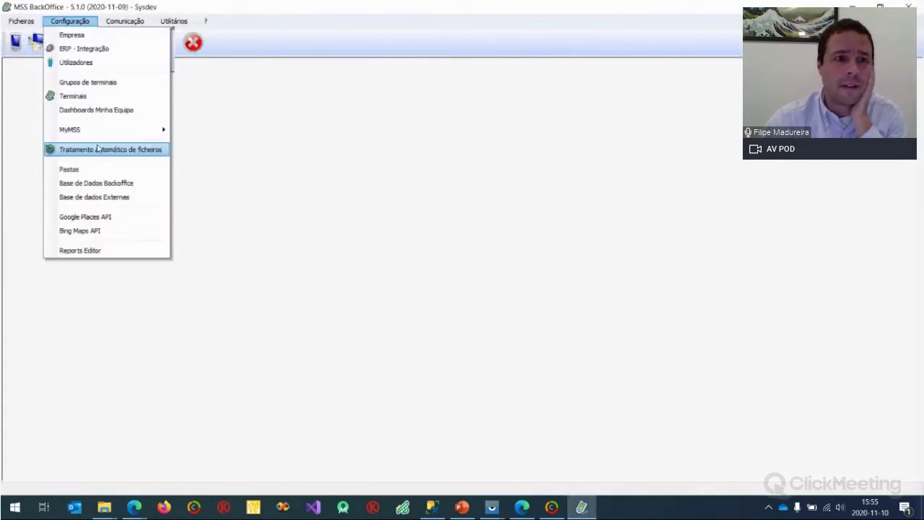
click(107, 172)
click(465, 282)
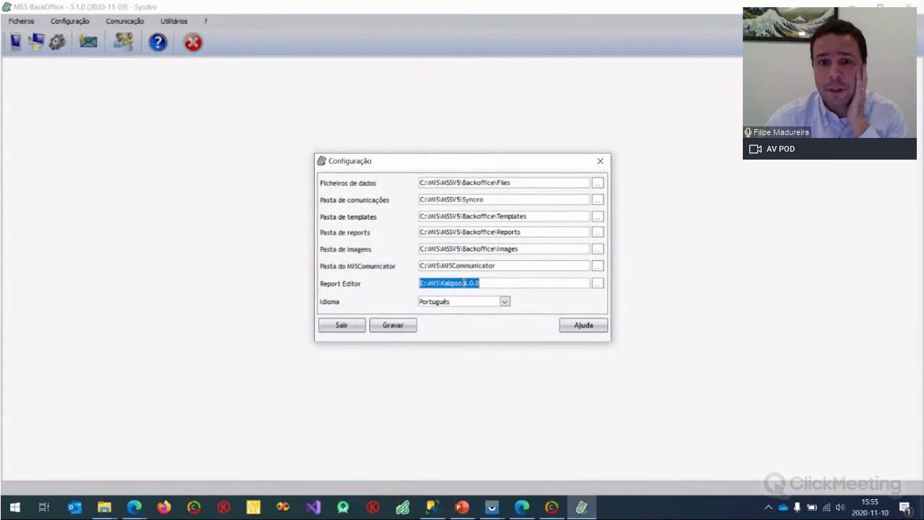
click(466, 283)
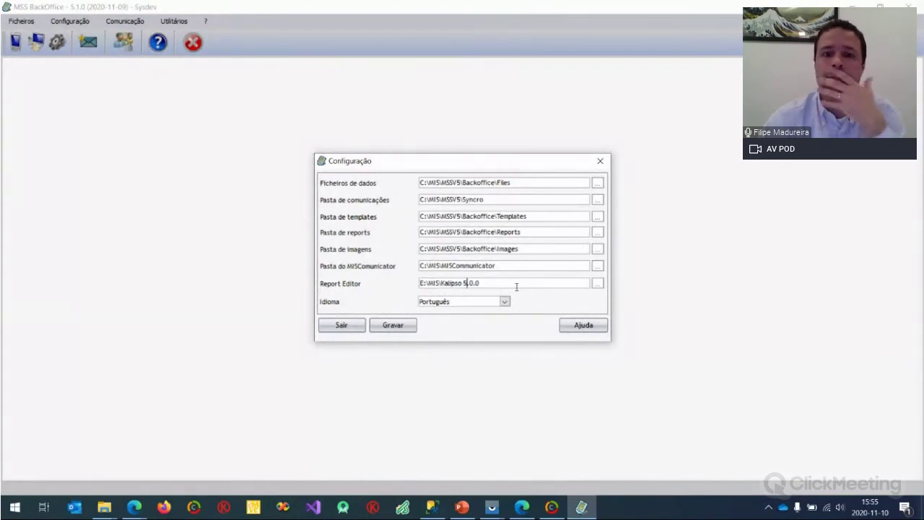
click(398, 326)
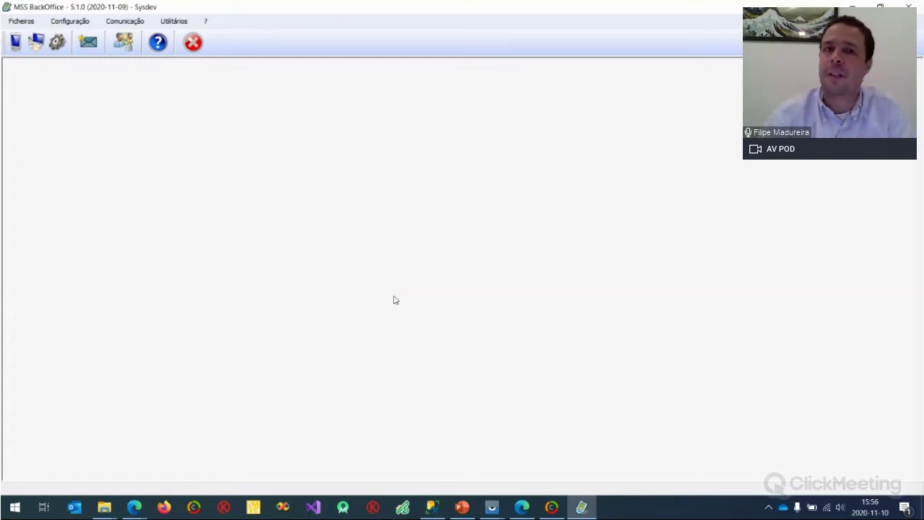
mouse_move(517, 503)
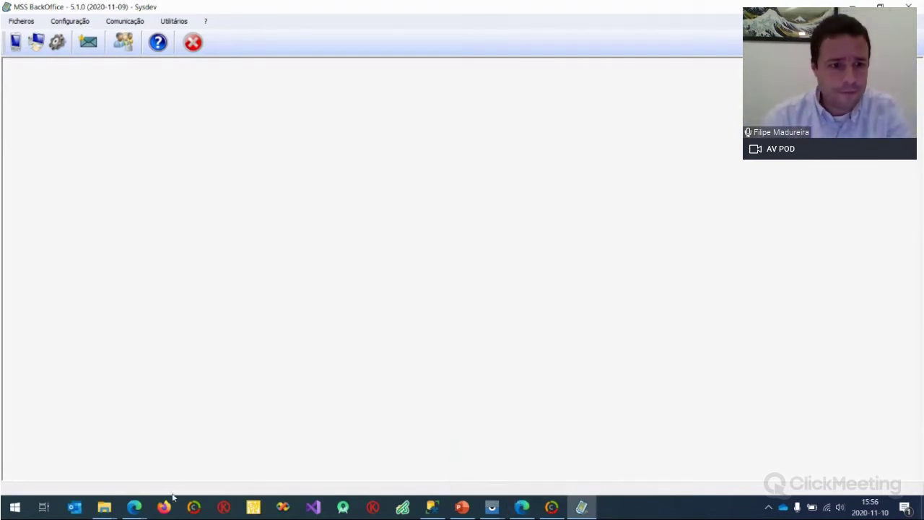
Step: In Edge, replace localhost with 192.168.1.127 in the address bar
click(132, 446)
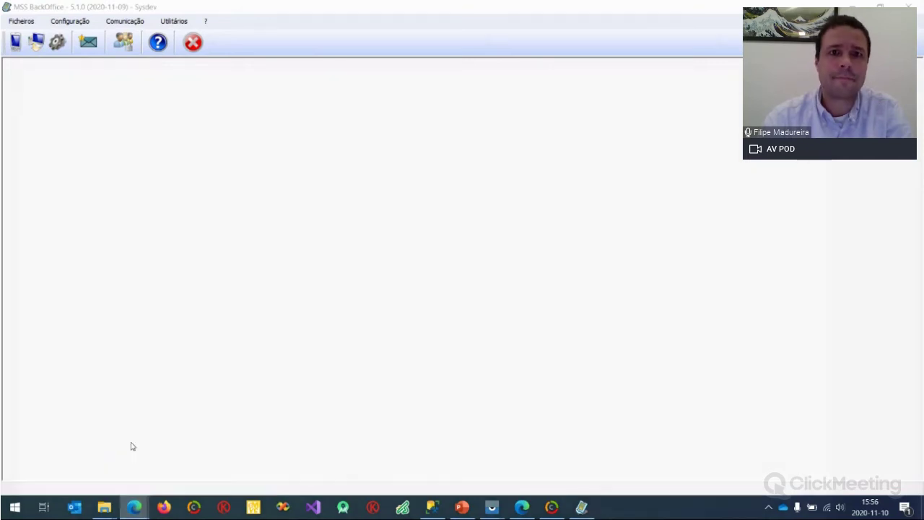
key(End)
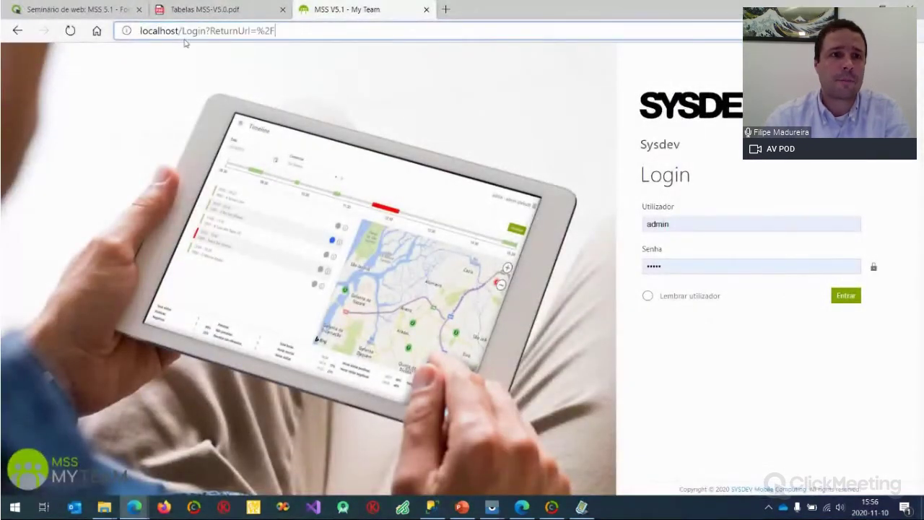
double_click(156, 30)
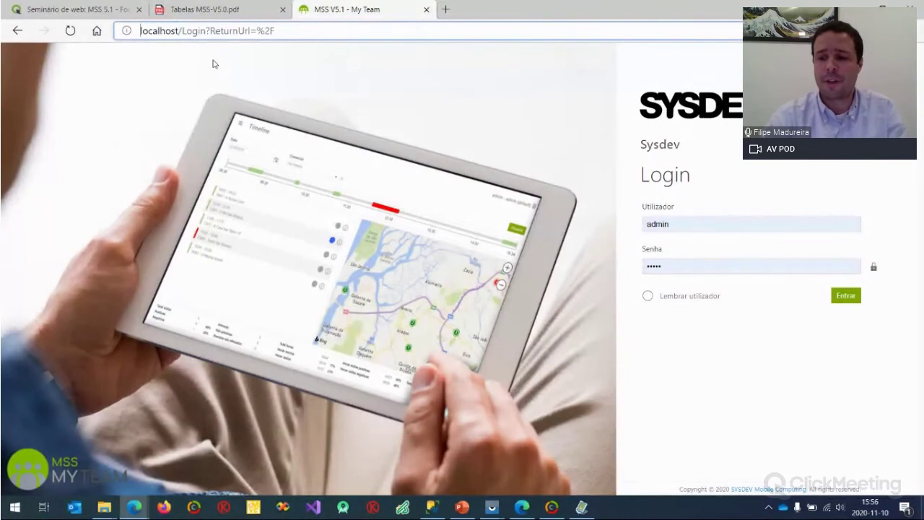
key(ctrl+a)
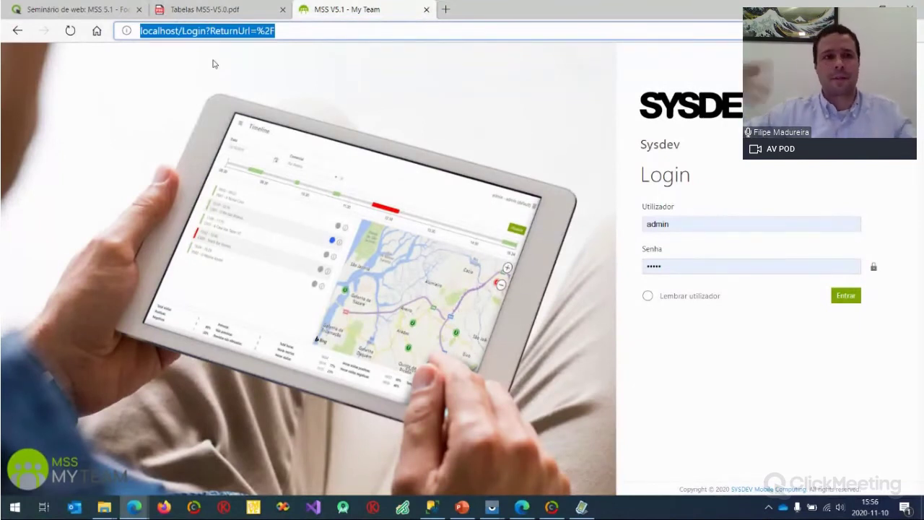
text(19)
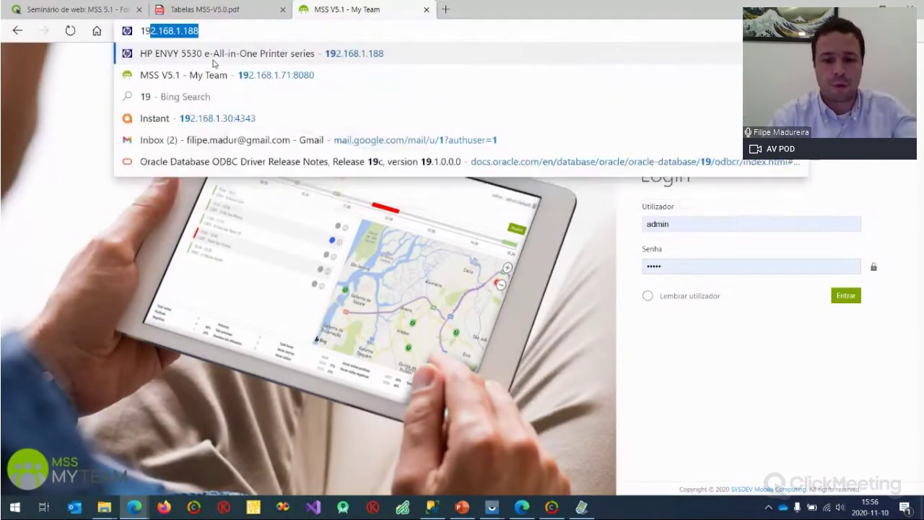
text(2.168.1)
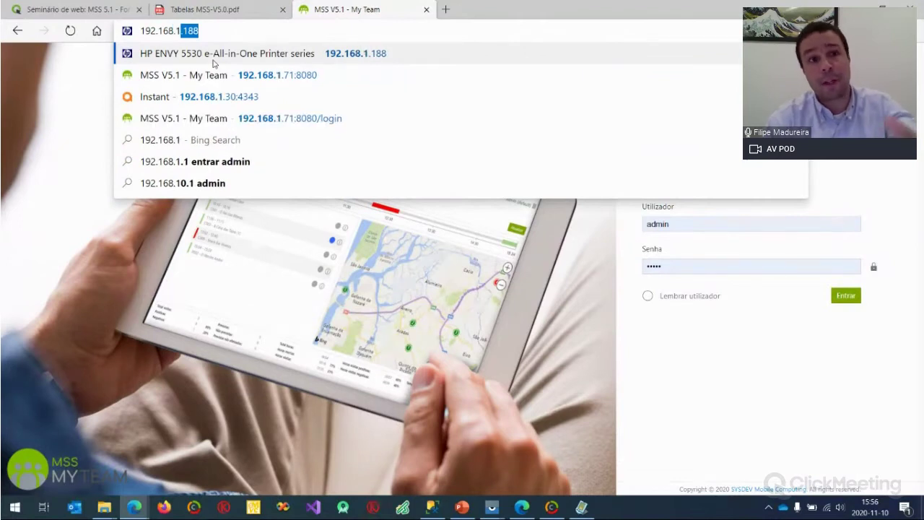
text(.)
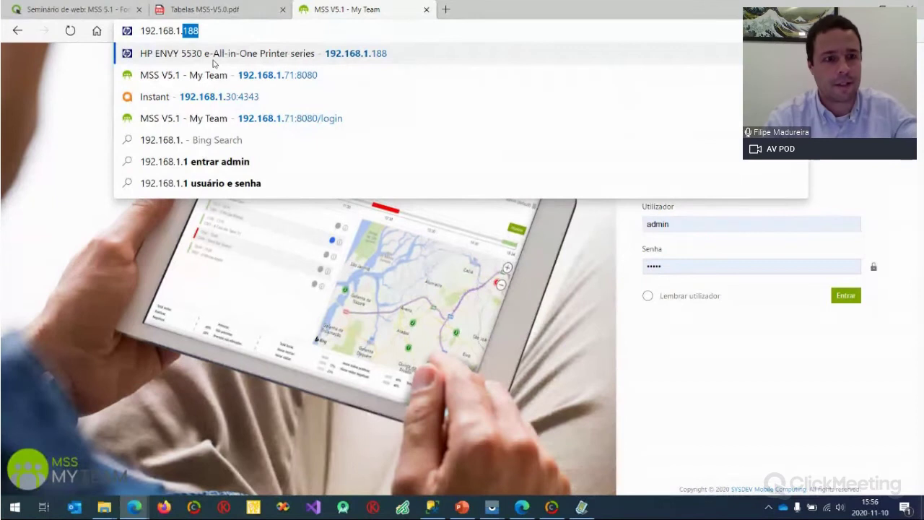
text(127/Login?ReturnUrl=%2F)
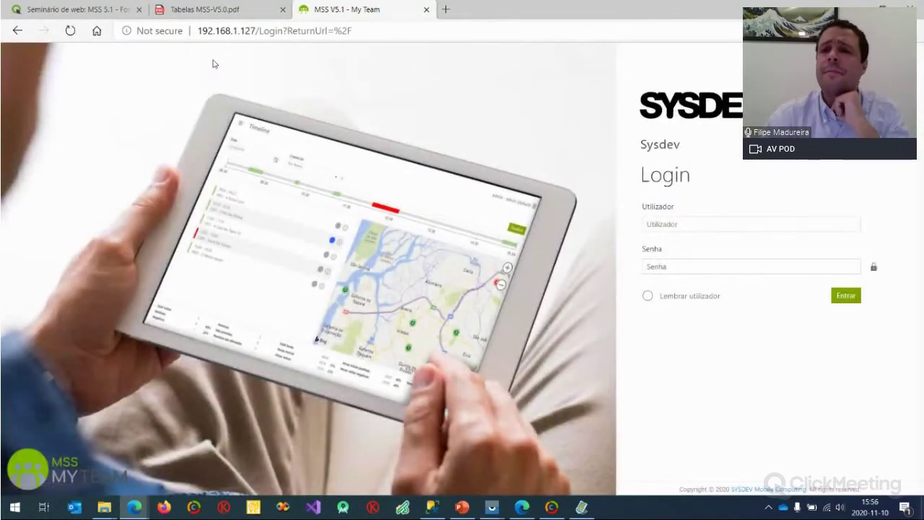
Step: Sign in to MSS MyTeam with the user name and password
click(696, 224)
key(Tab)
key(Return)
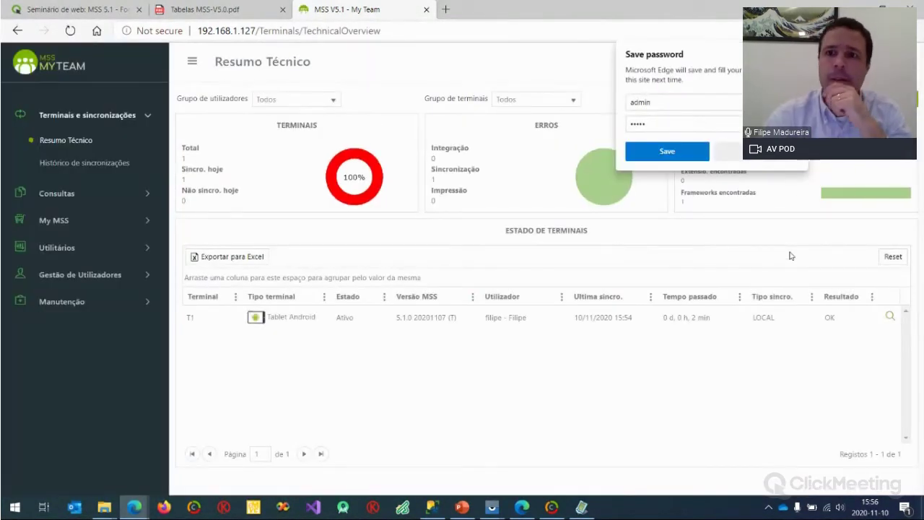
Step: Save the sign-in in Edge and review the terminal version and synced-today count on Resumo Técnico
click(689, 152)
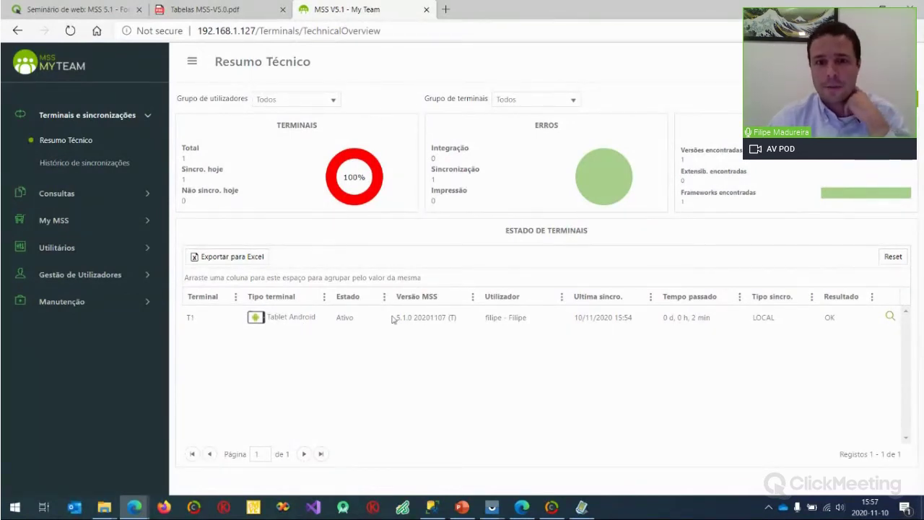
drag(448, 318, 391, 326)
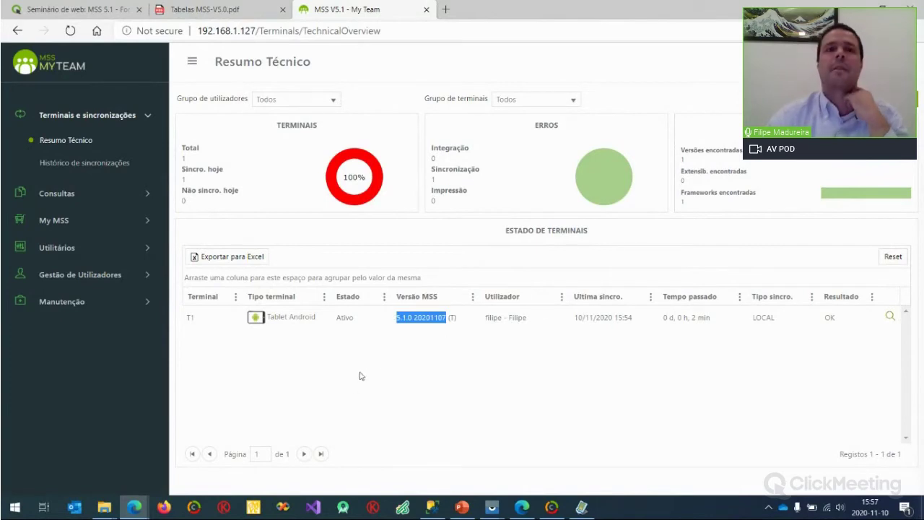
double_click(183, 179)
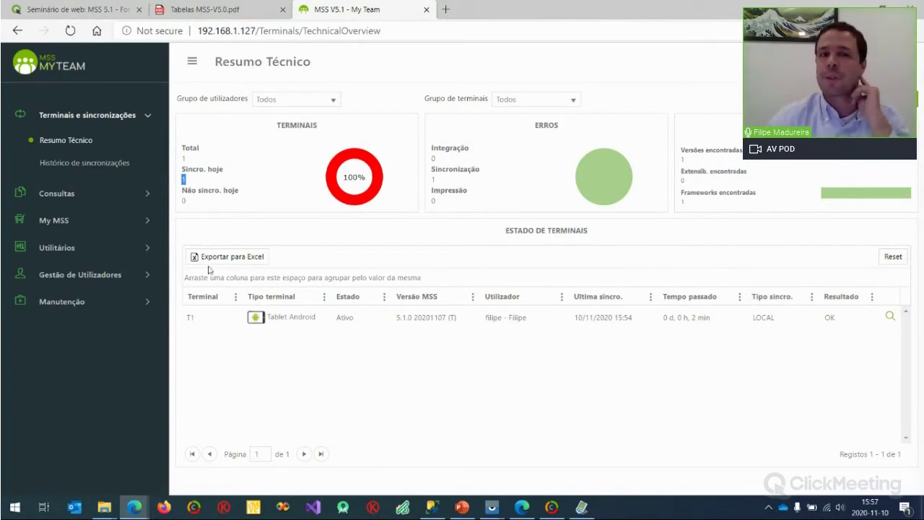
click(205, 187)
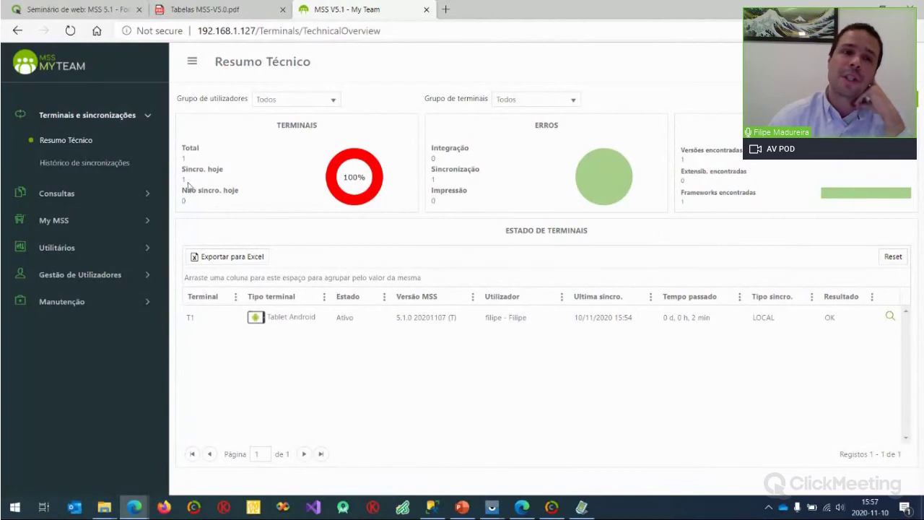
Step: Open the Histórico de sincronizações page listing terminal T1 for 10/11/2020
click(55, 166)
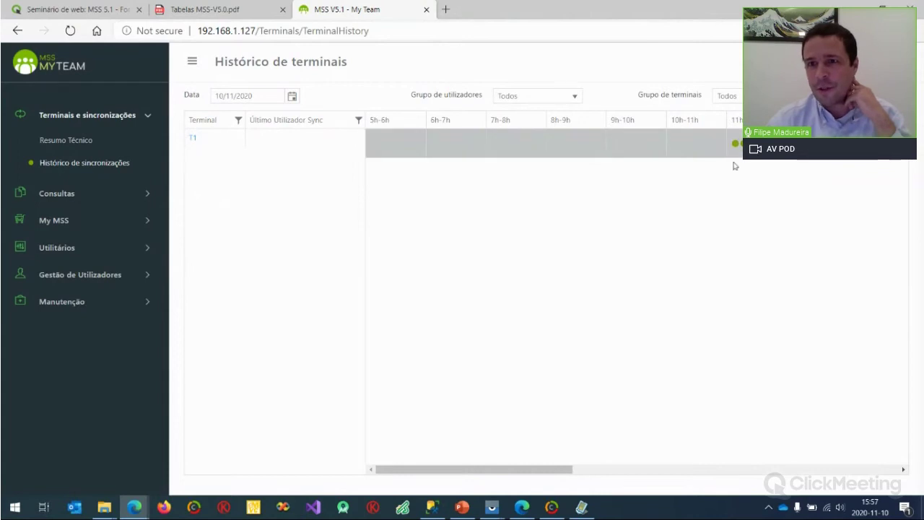
drag(442, 471, 396, 449)
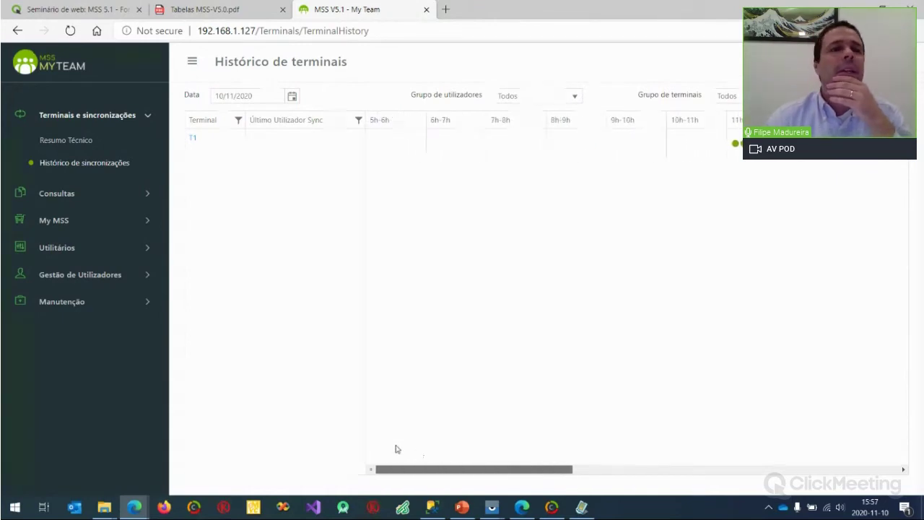
click(72, 140)
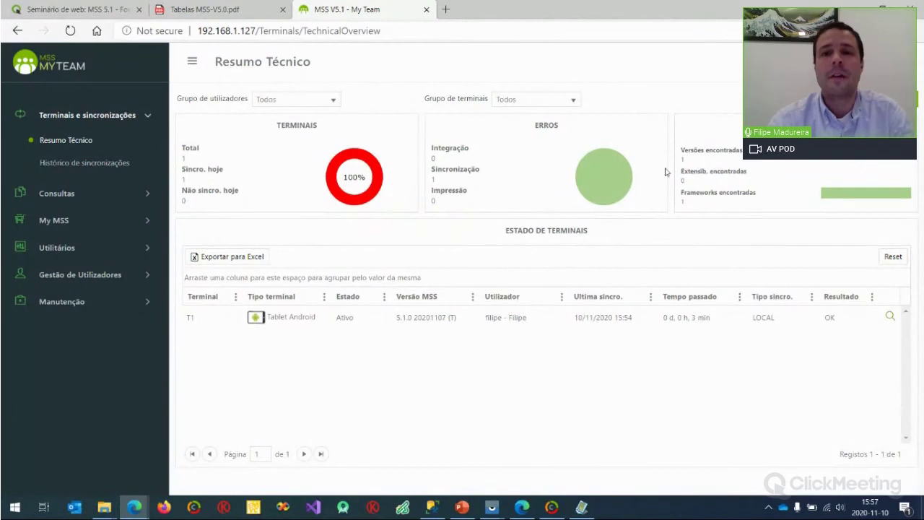
click(89, 164)
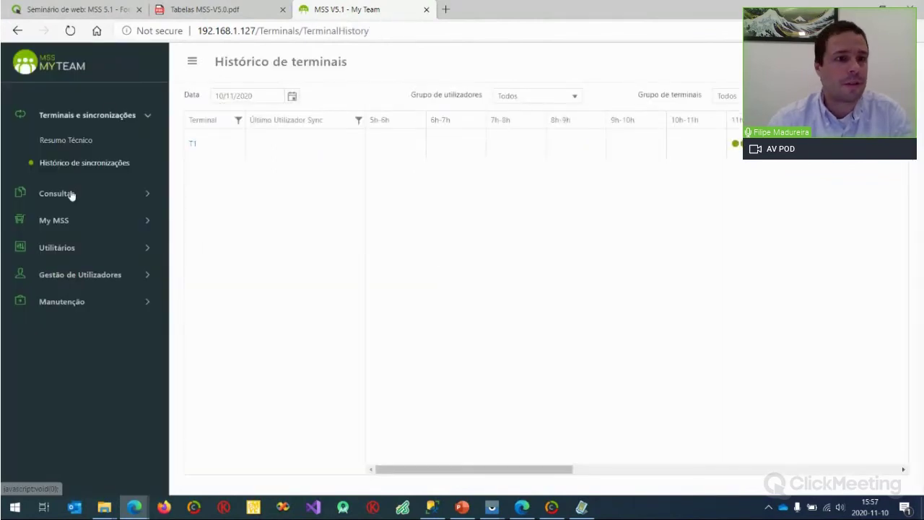
Step: In Consultas > Documentos, filter the document type to ENCC - Encomenda
click(71, 193)
click(115, 178)
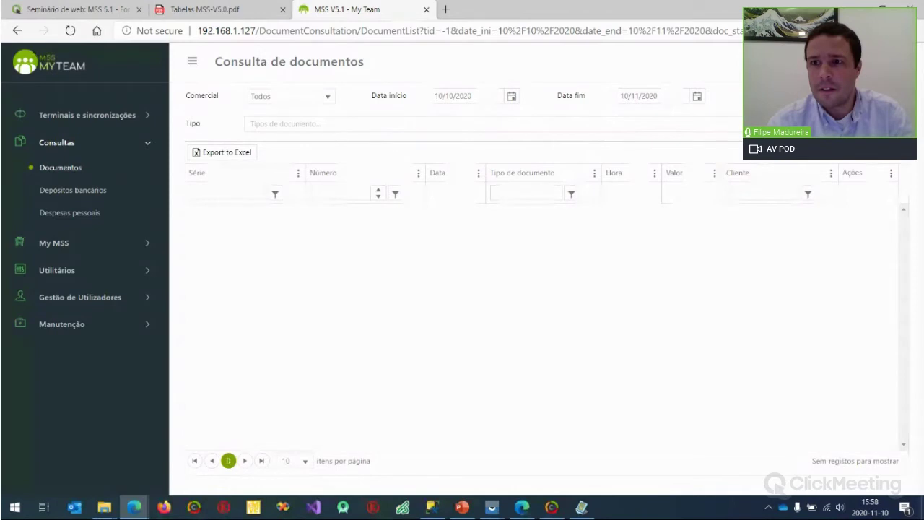
click(377, 124)
click(376, 139)
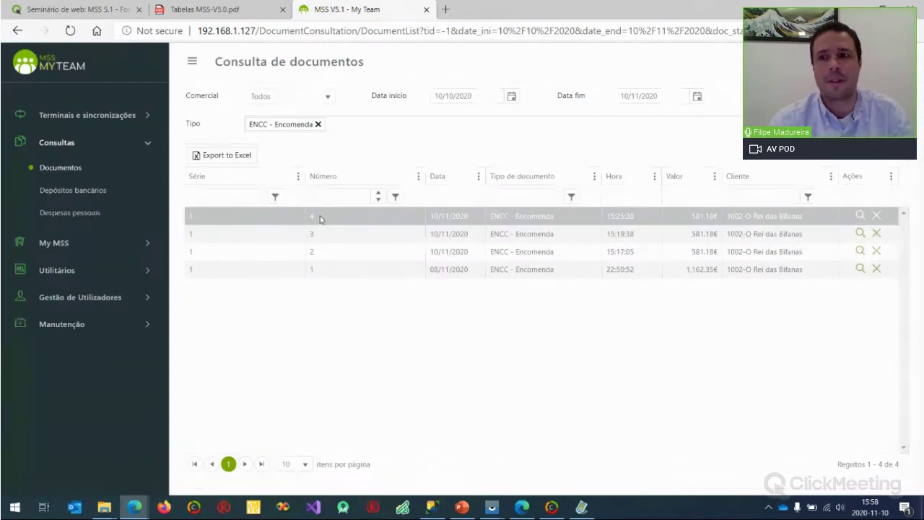
Step: View the details of order number 4, then close them
click(859, 215)
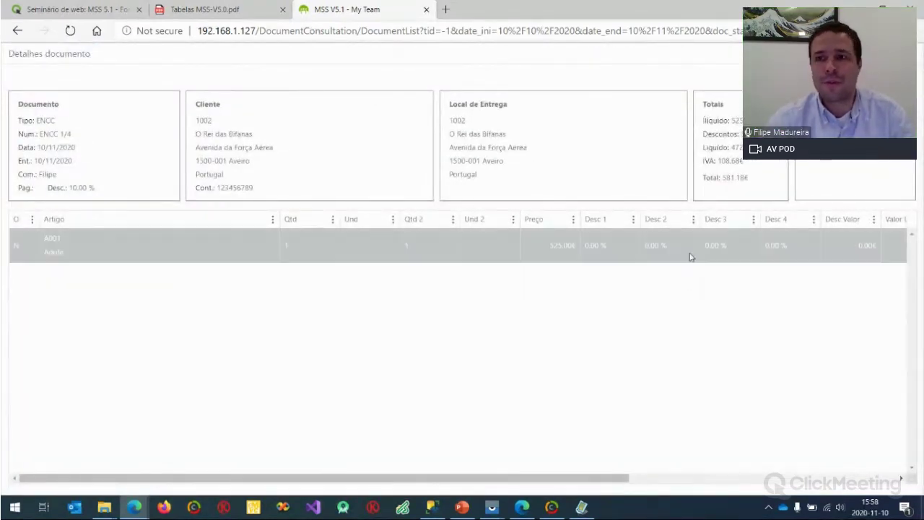
click(919, 52)
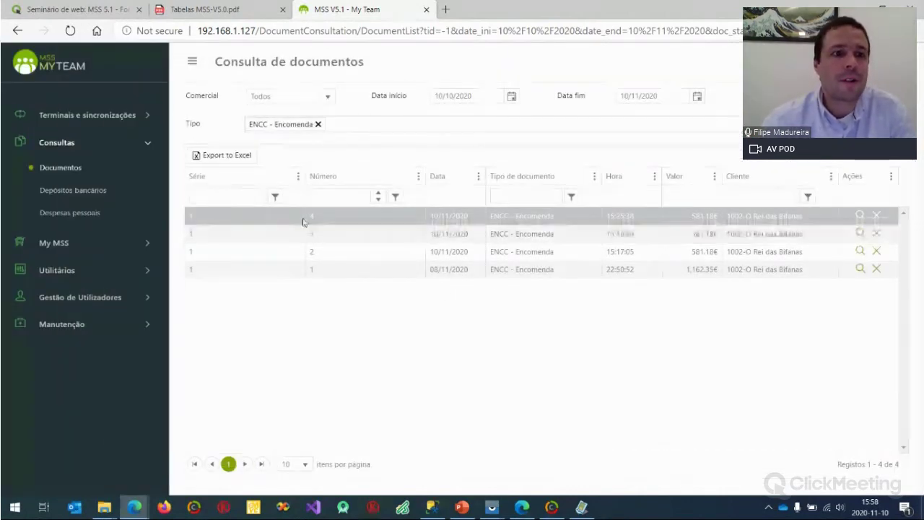
click(66, 278)
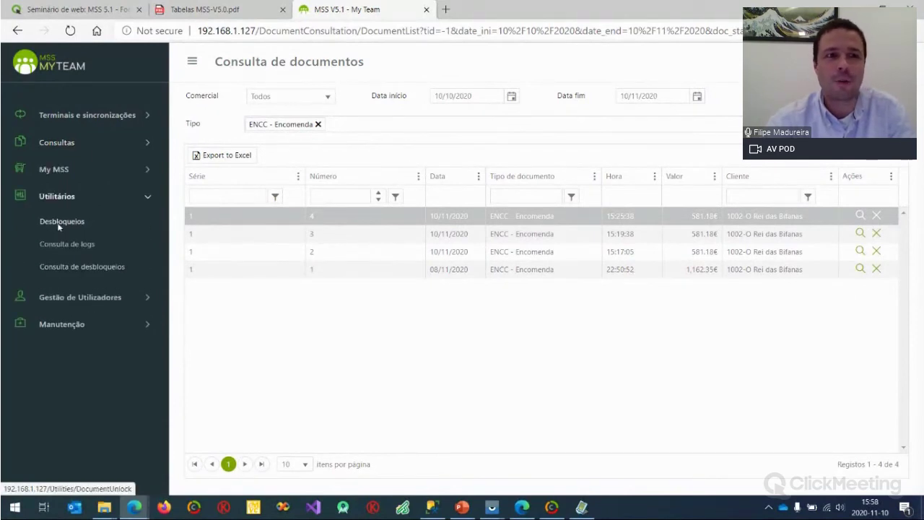
Step: Visit the document unlock and Consulta de logs pages, expand Manutenção, then head back to Resumo Técnico
click(59, 223)
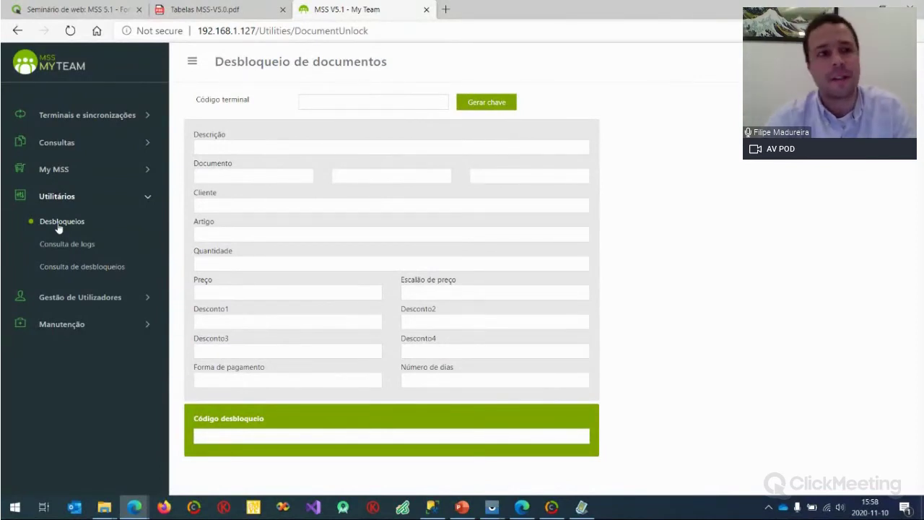
click(68, 253)
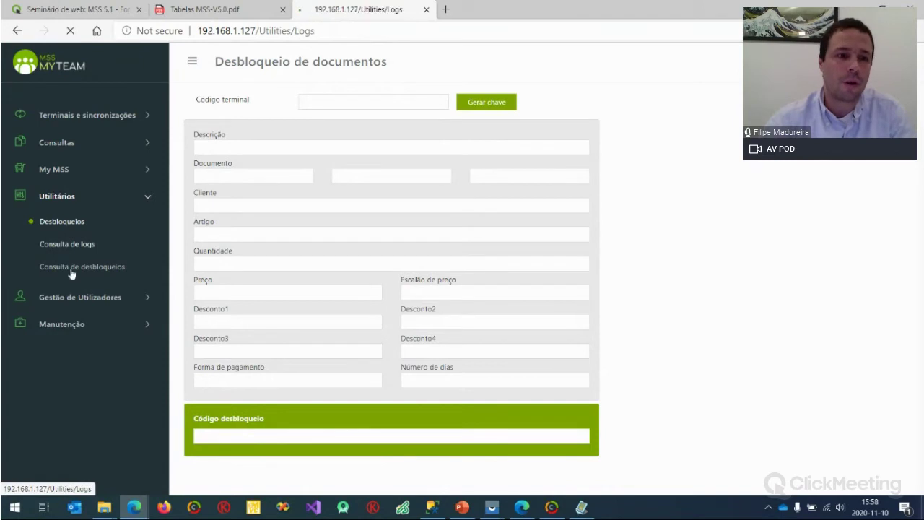
click(56, 324)
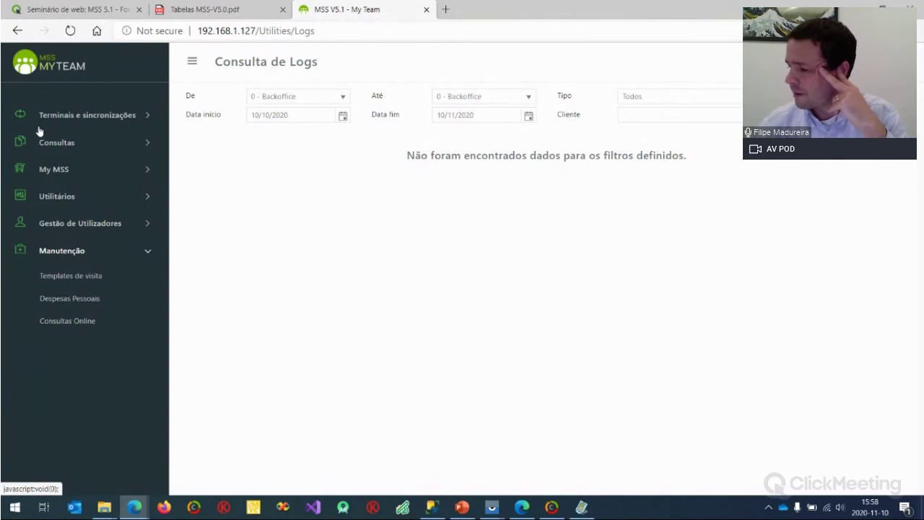
click(62, 128)
Step: Load Resumo Técnico and inspect the versions-found and extensions-found counts for the tablet terminal
click(64, 140)
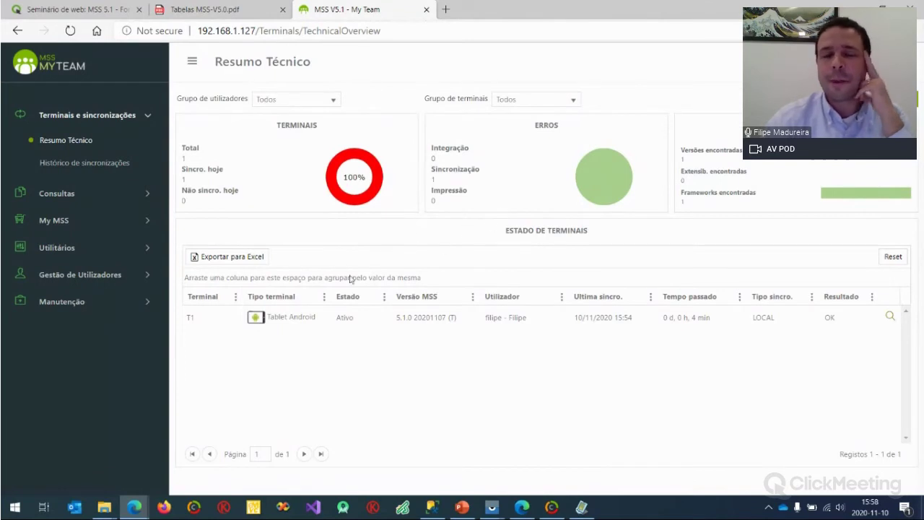
double_click(683, 160)
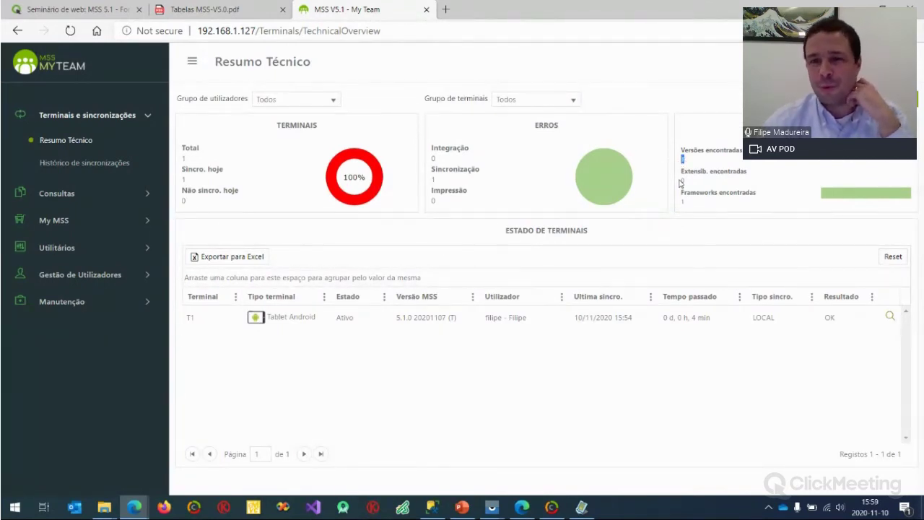
click(694, 161)
double_click(682, 159)
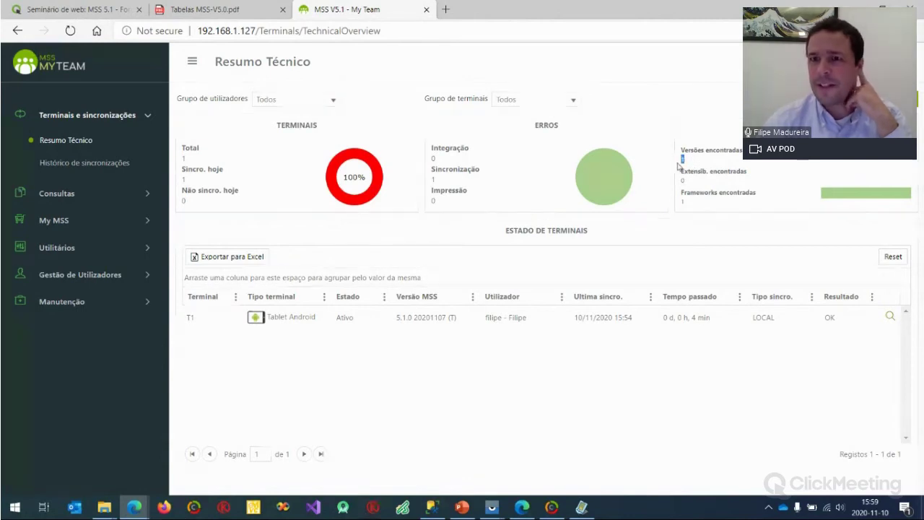
click(699, 179)
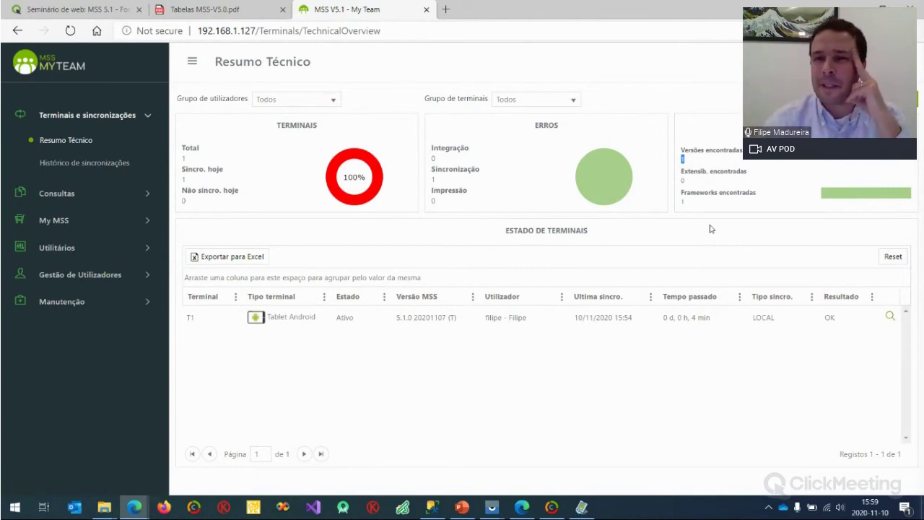
click(685, 185)
double_click(682, 179)
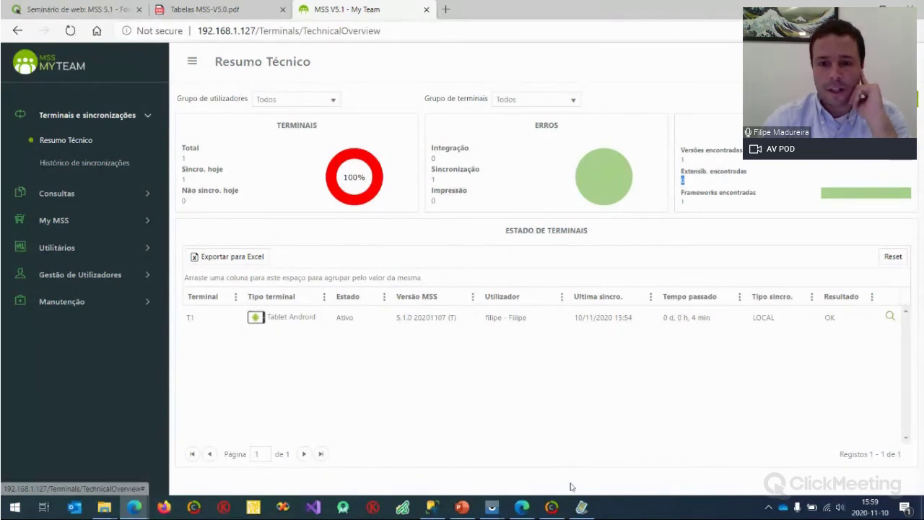
click(552, 506)
click(626, 126)
click(577, 161)
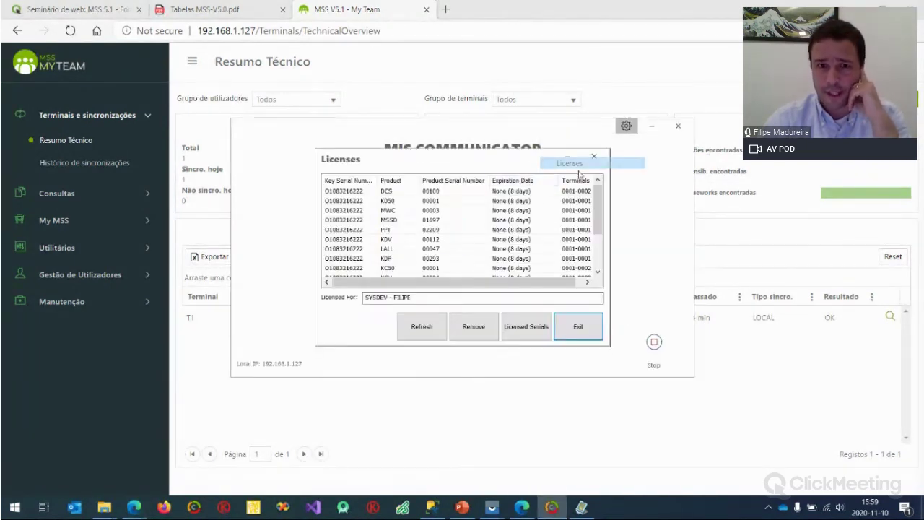
click(354, 210)
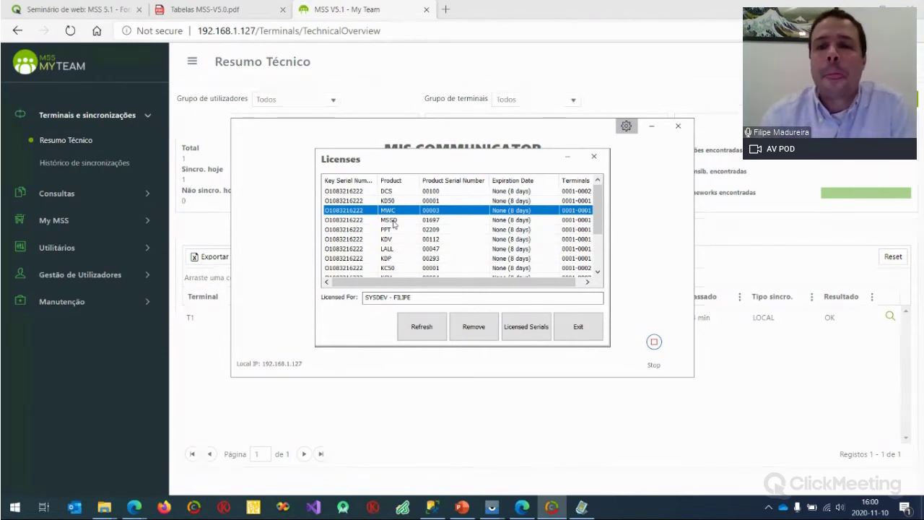
click(579, 326)
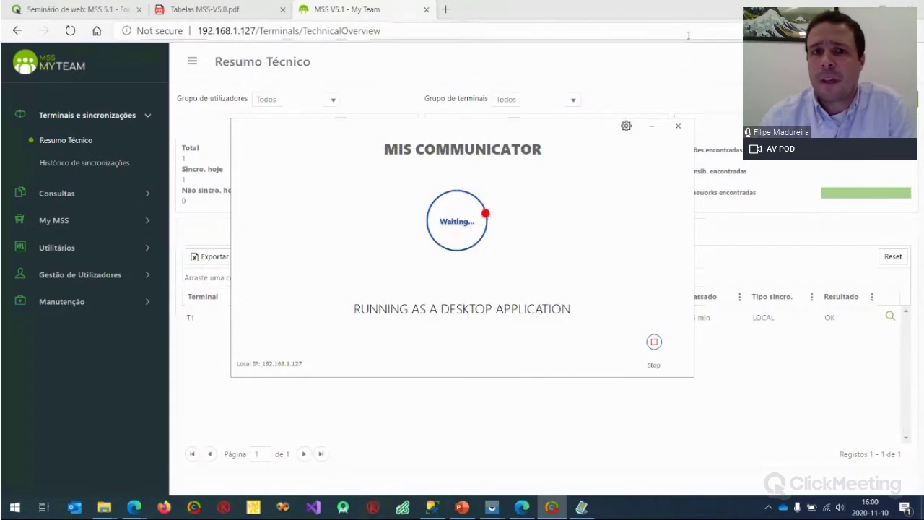
click(354, 18)
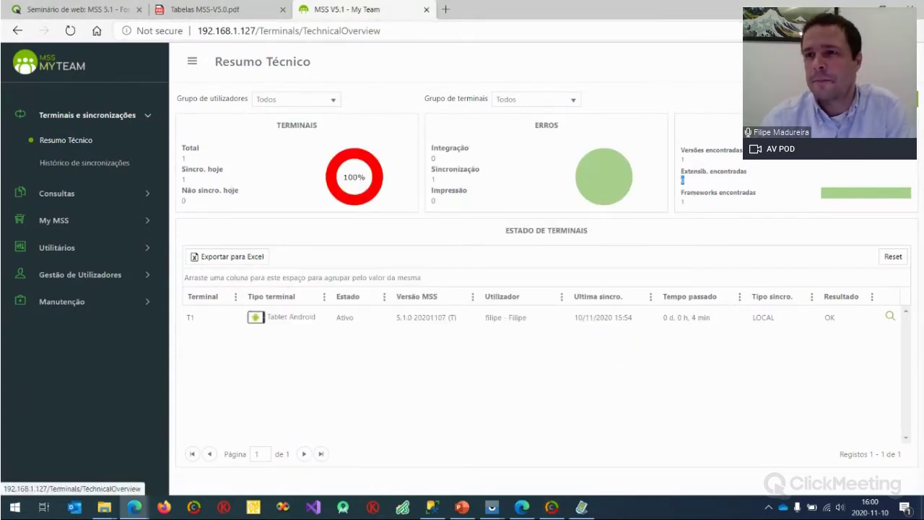
click(895, 61)
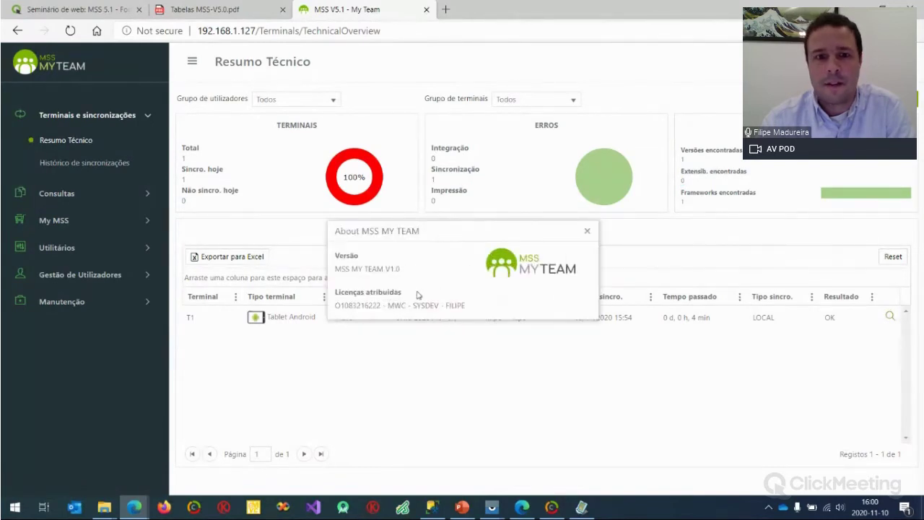
drag(337, 305, 470, 305)
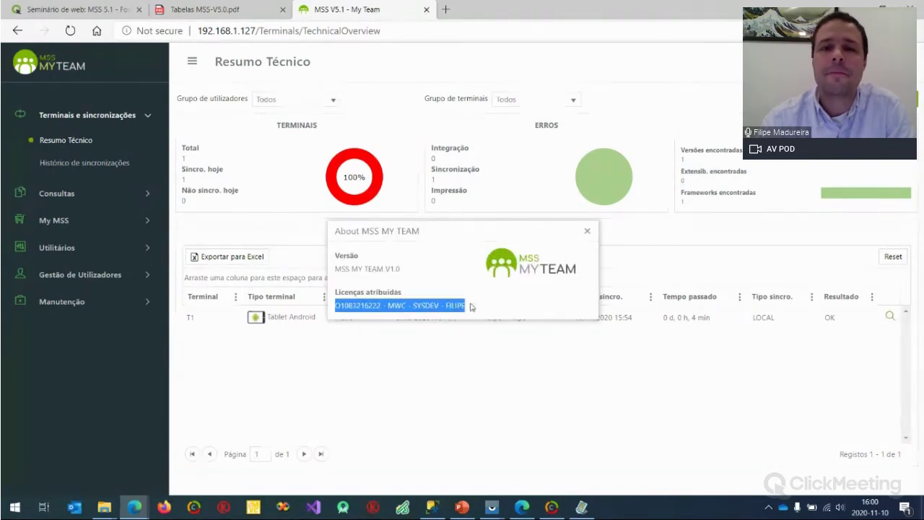
click(587, 231)
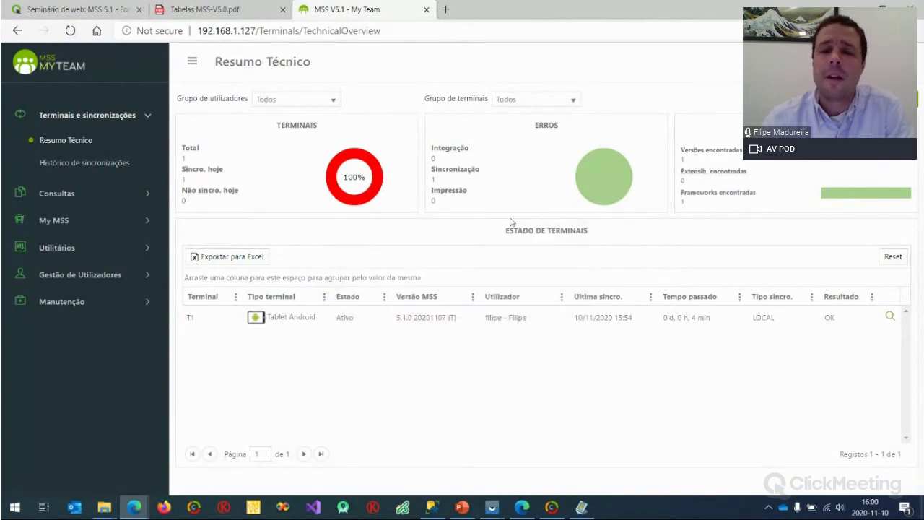
click(551, 507)
click(626, 125)
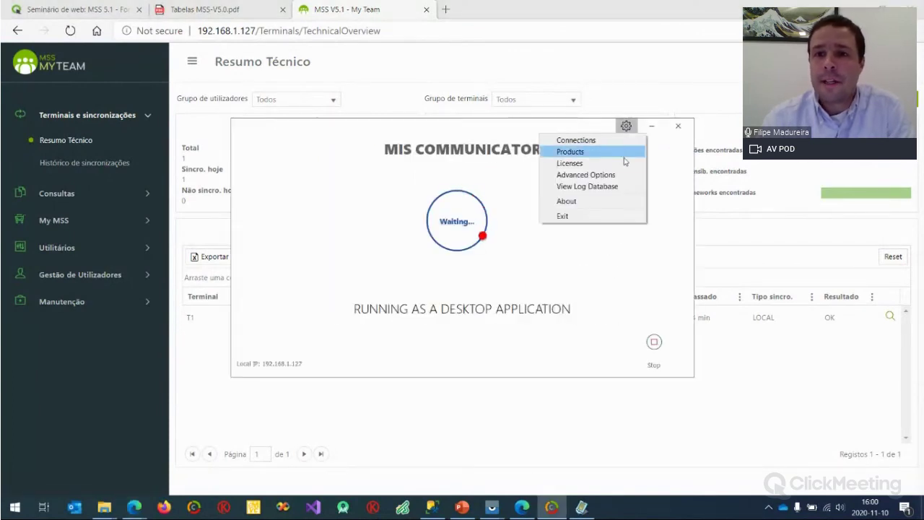
click(612, 163)
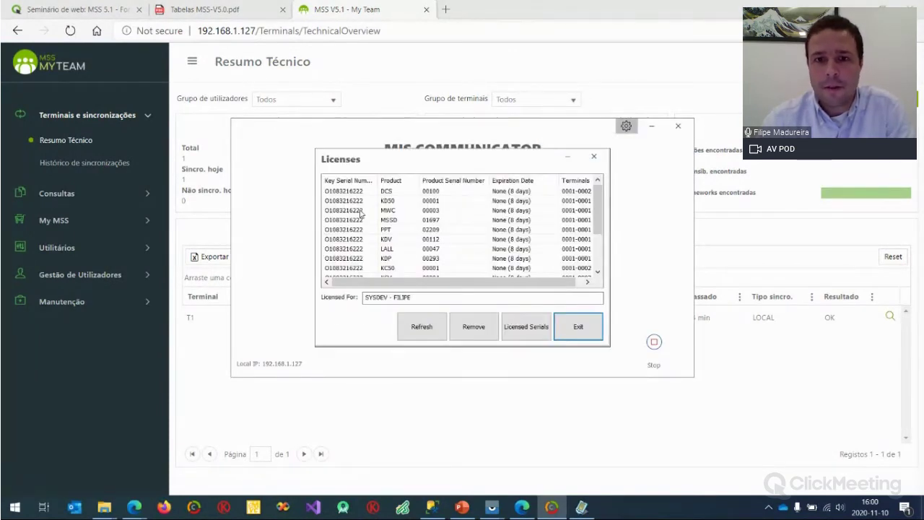
click(360, 211)
click(582, 329)
click(368, 10)
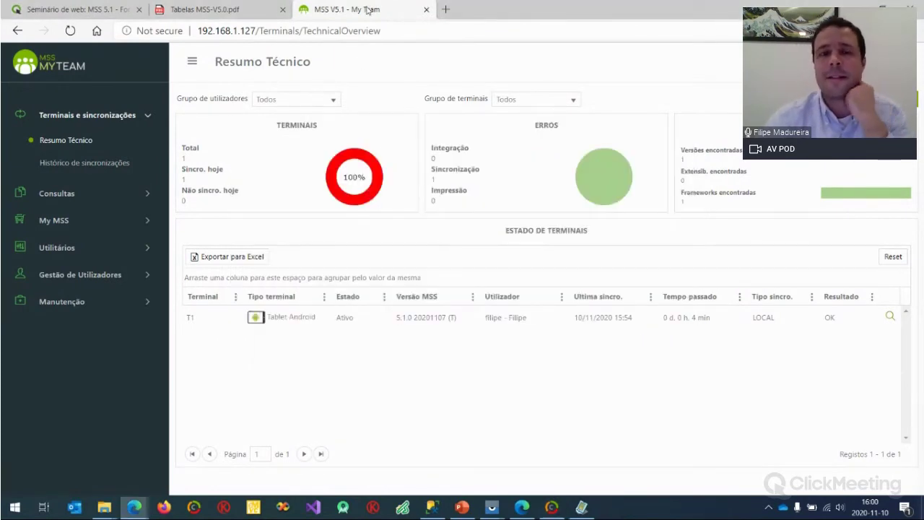
mouse_move(333, 174)
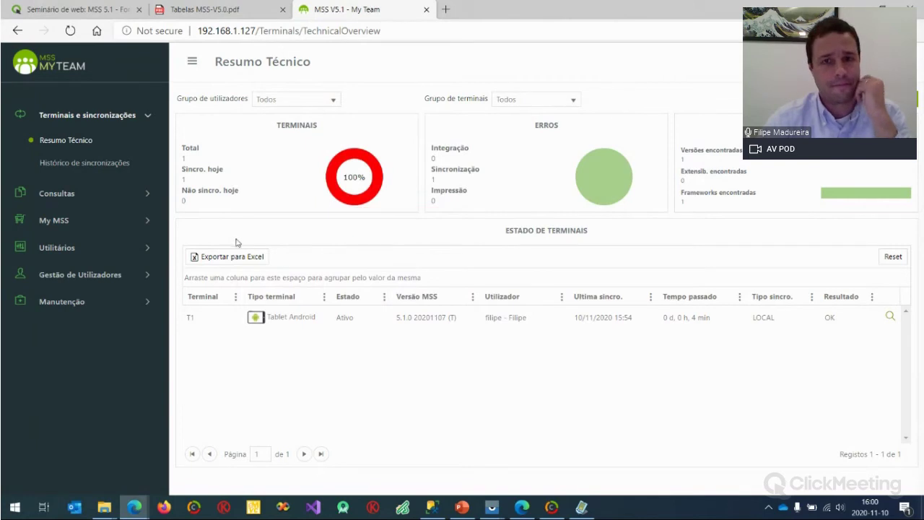
Step: In Gestão de Utilizadores > Utilizadores, give the admin user the Área Comercial licence and save
click(69, 281)
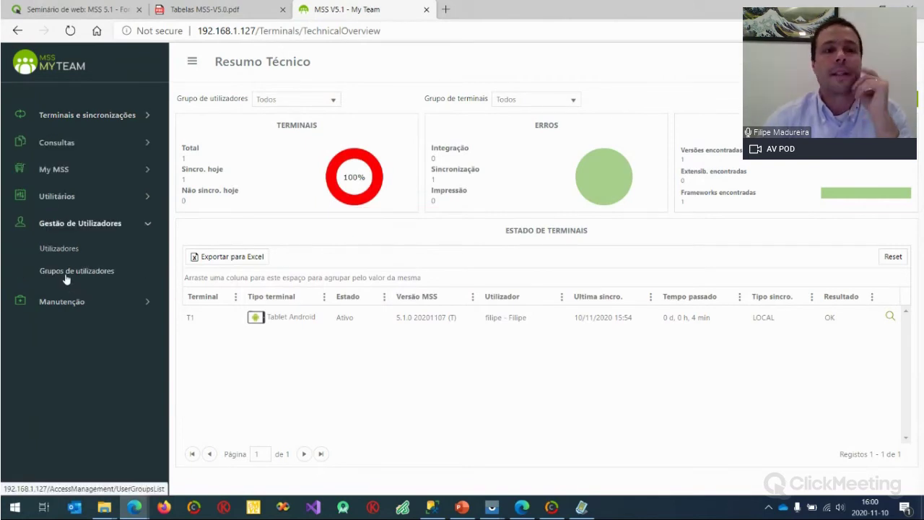
click(59, 248)
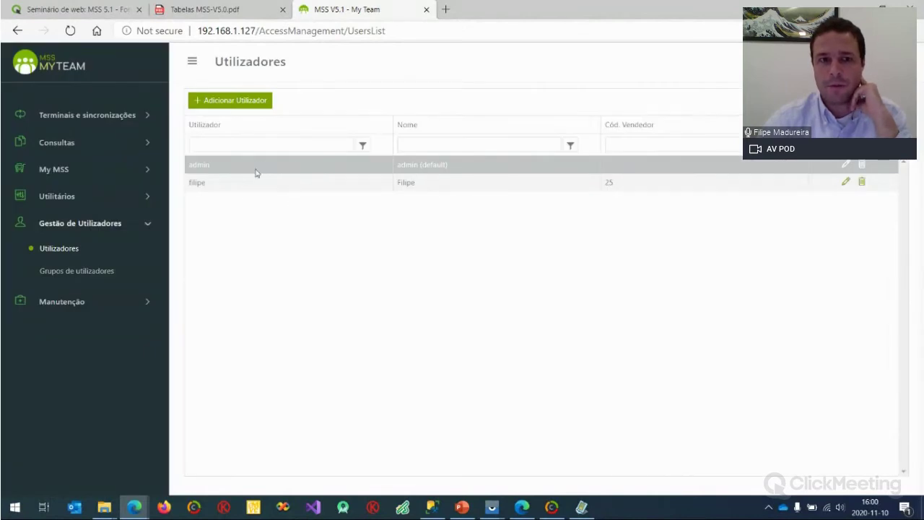
click(847, 166)
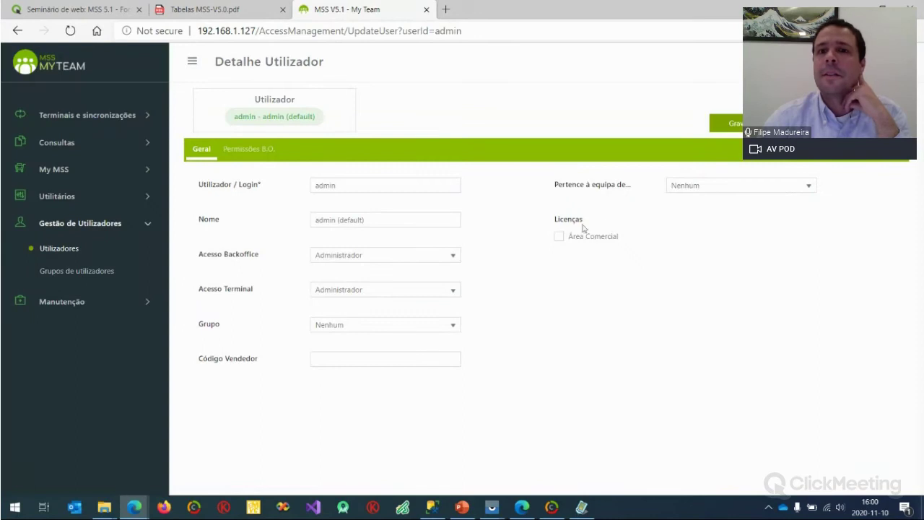
click(725, 123)
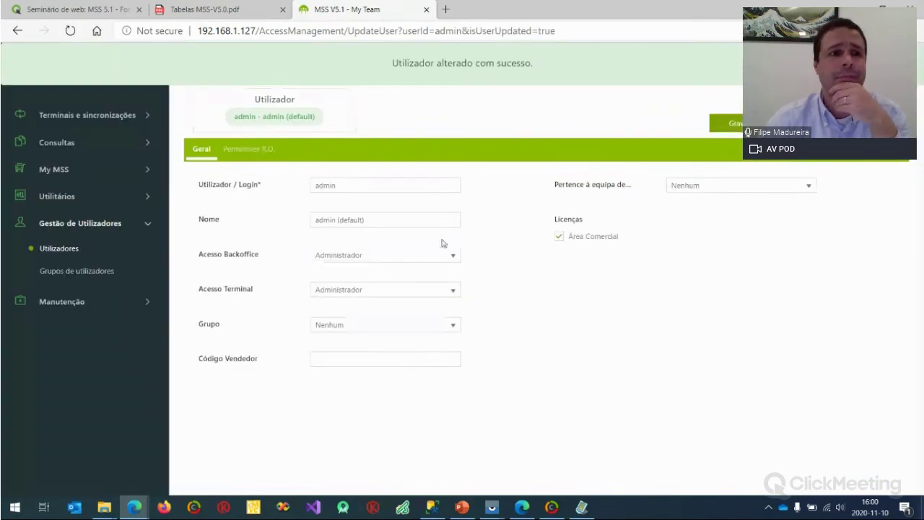
Step: Try assigning Área Comercial to the other user, hitting the licence-limit error
click(60, 250)
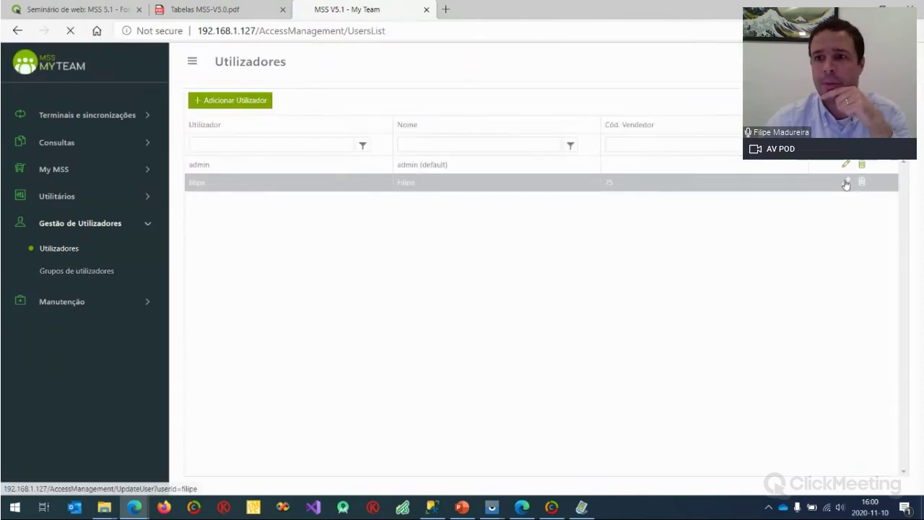
click(846, 181)
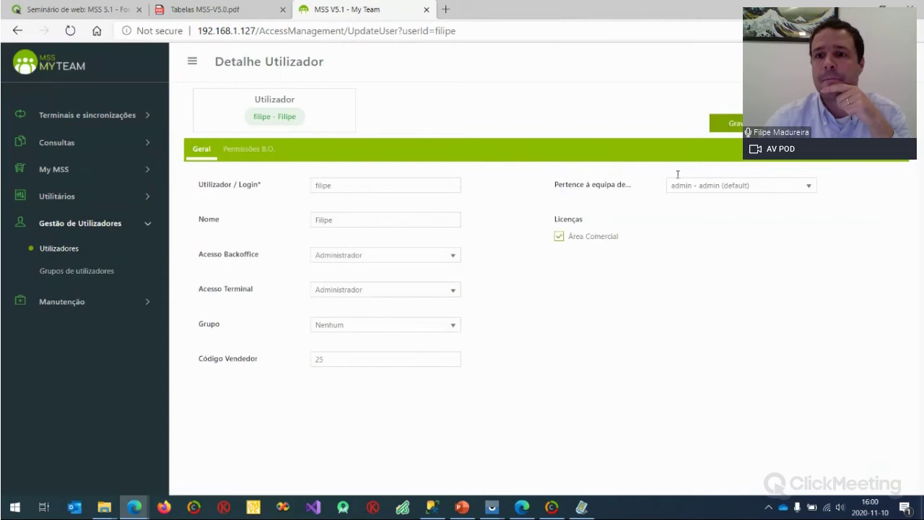
click(732, 127)
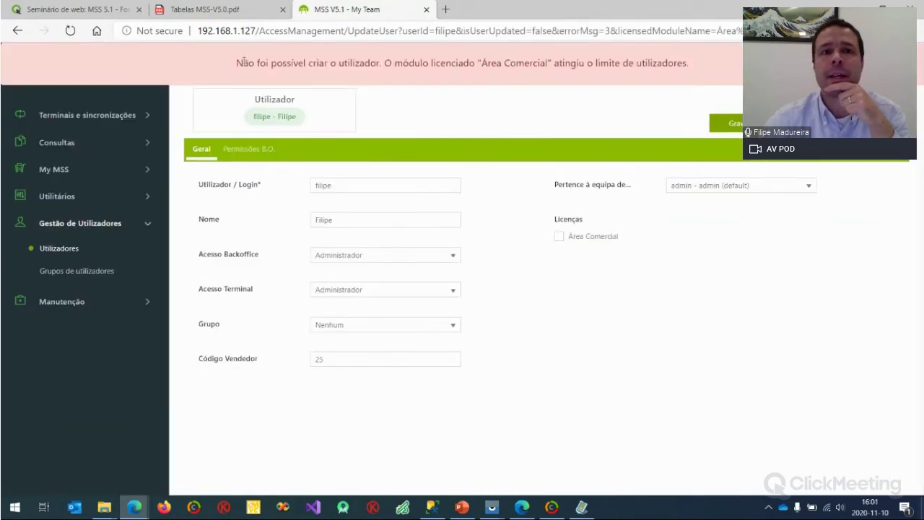
drag(239, 63, 683, 80)
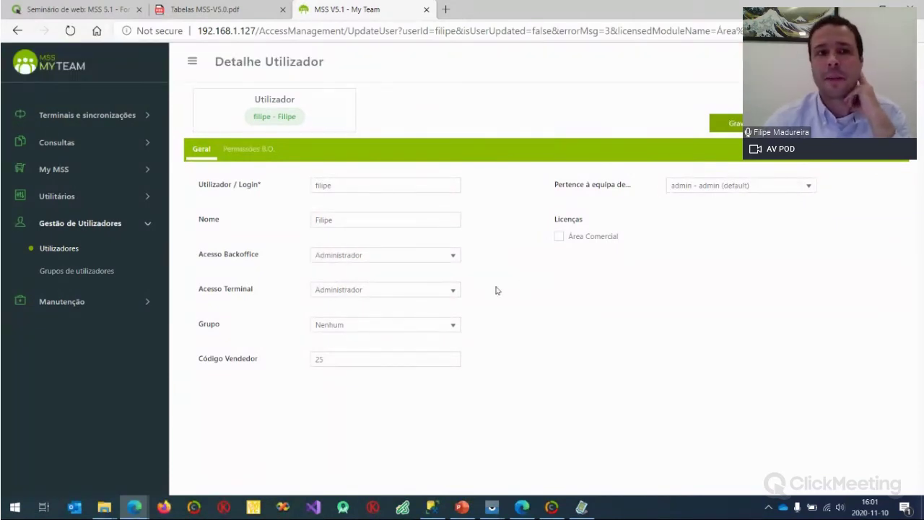
click(79, 253)
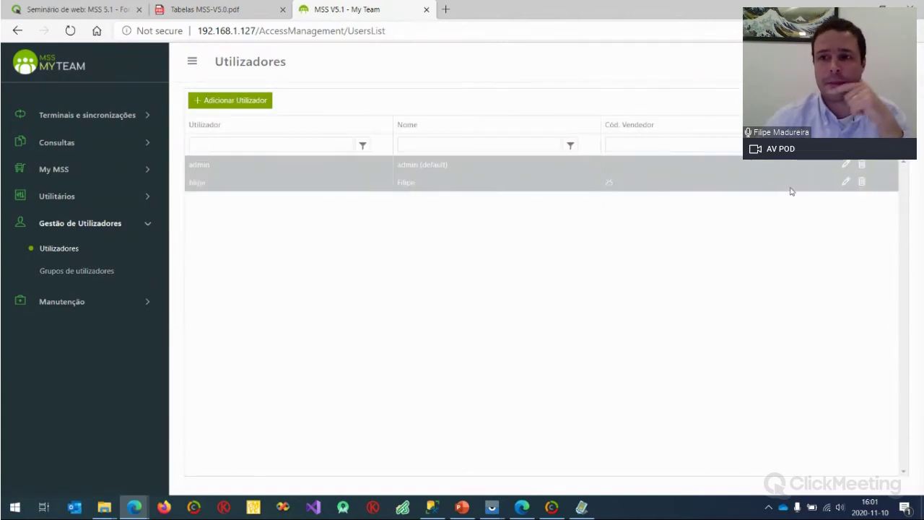
click(845, 184)
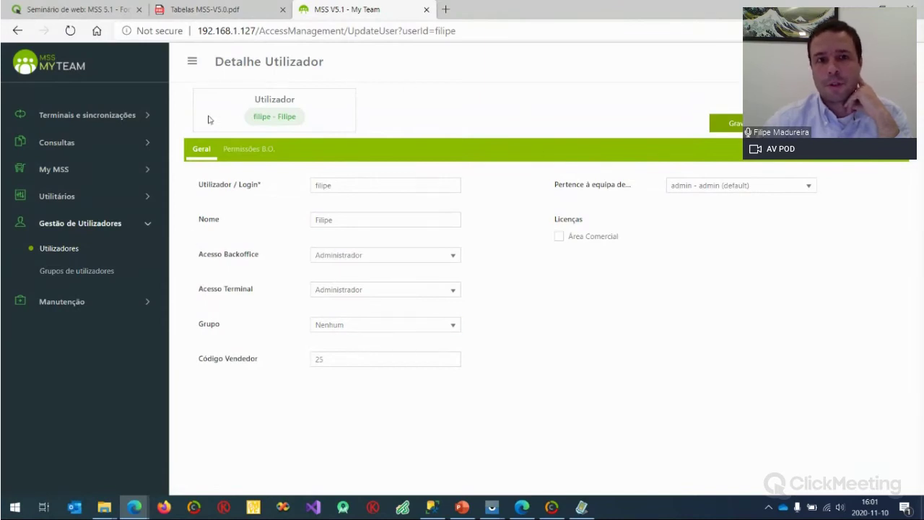
Step: Set the user's Acesso Backoffice to Normal and review the Permissões B.O. tab
click(352, 258)
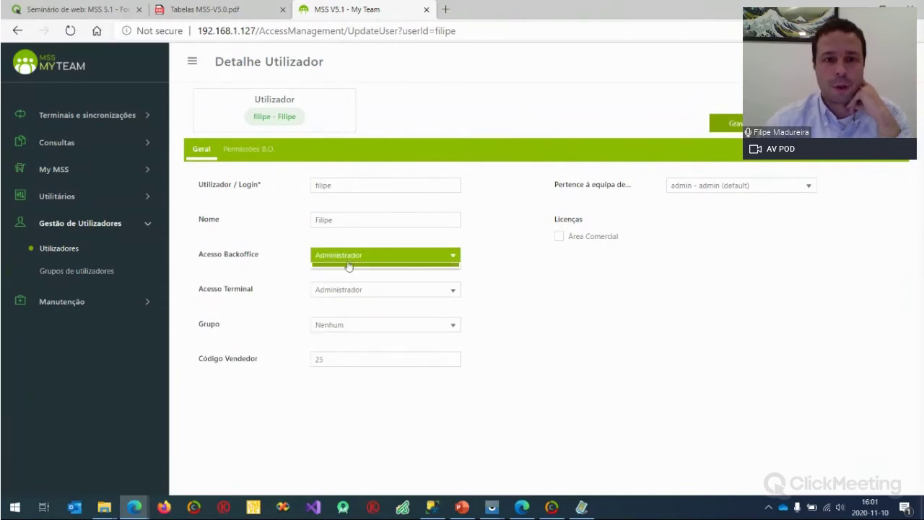
click(339, 284)
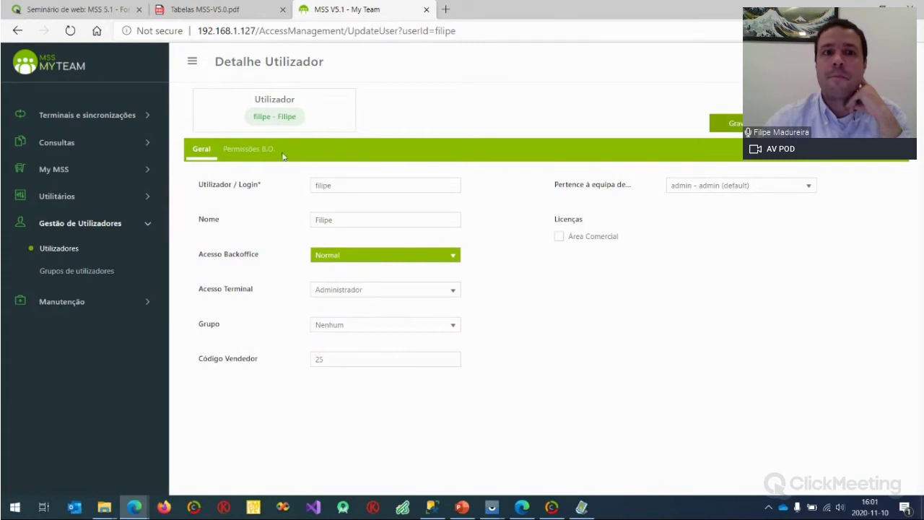
click(249, 149)
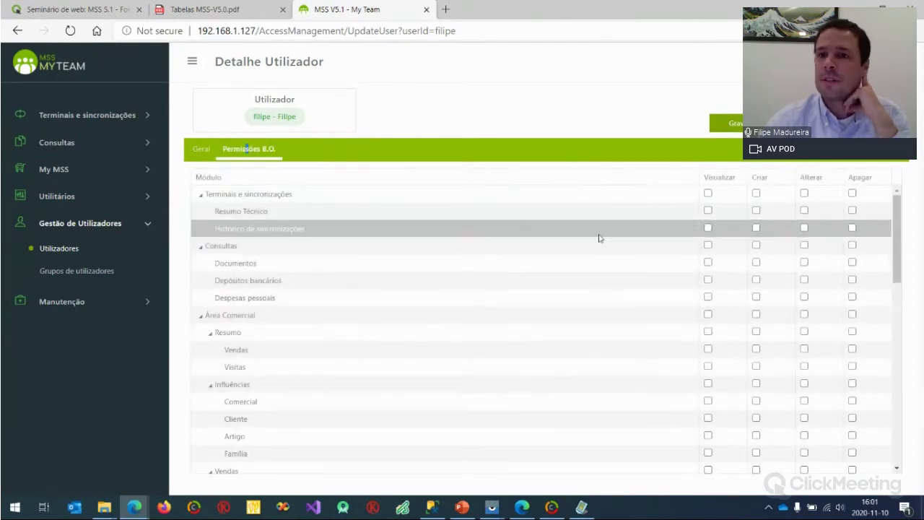
scroll(708, 209, down, 3)
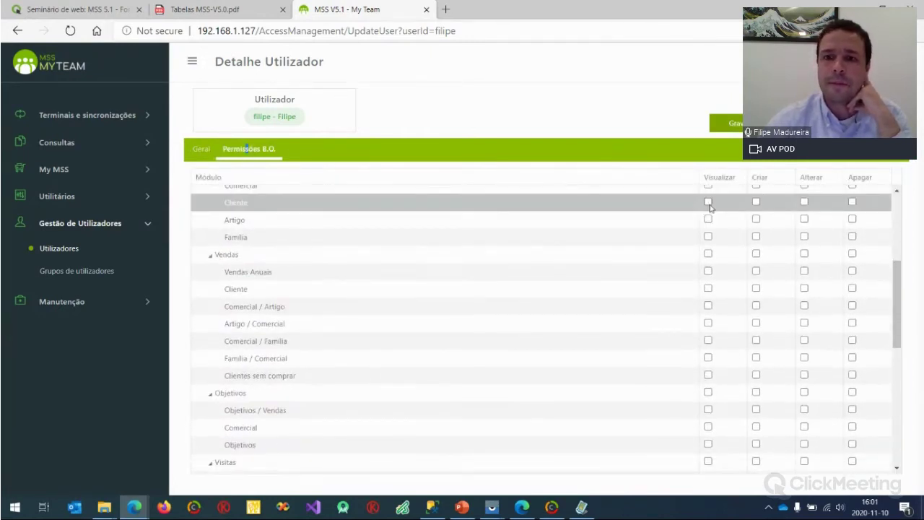
scroll(709, 208, down, 5)
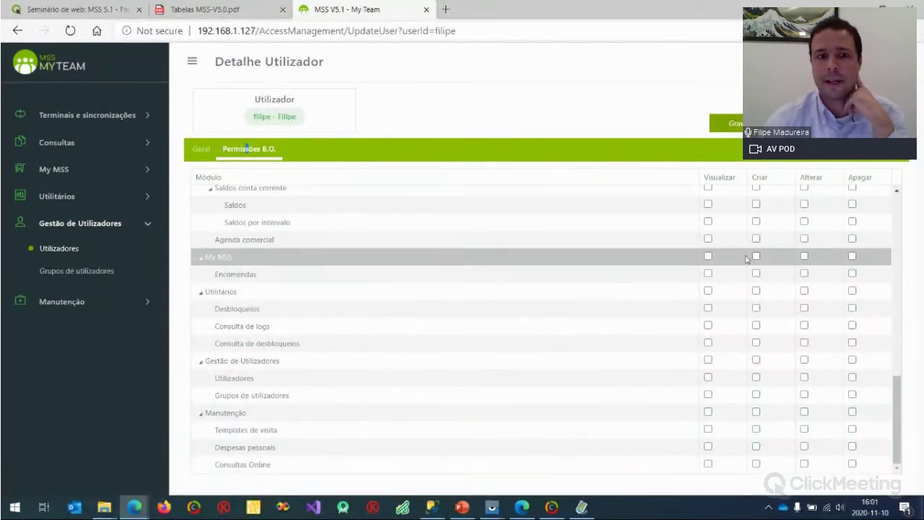
scroll(757, 358, up, 2)
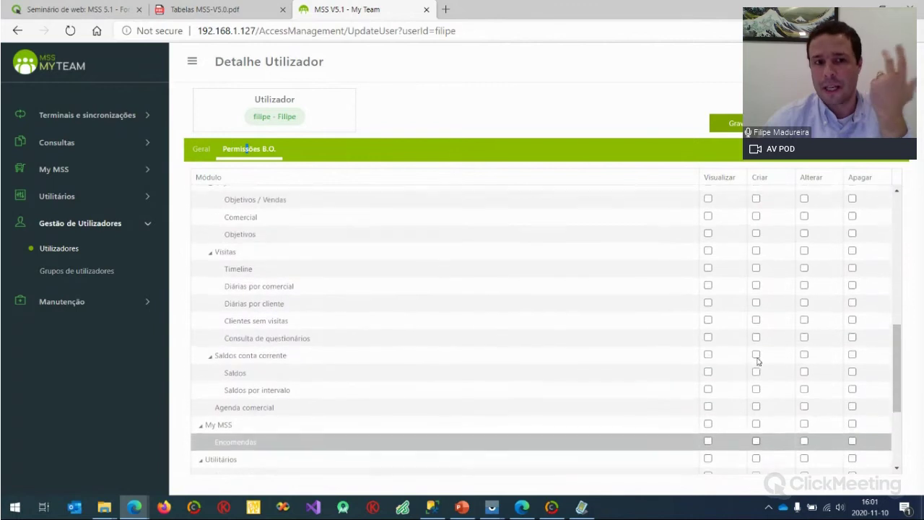
scroll(758, 361, up, 8)
scroll(756, 354, up, 1)
scroll(591, 285, down, 4)
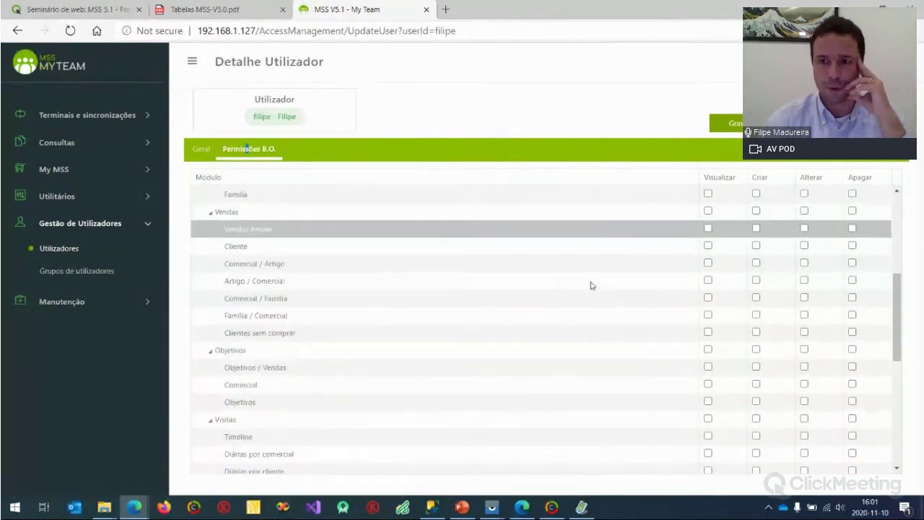
scroll(591, 282, down, 5)
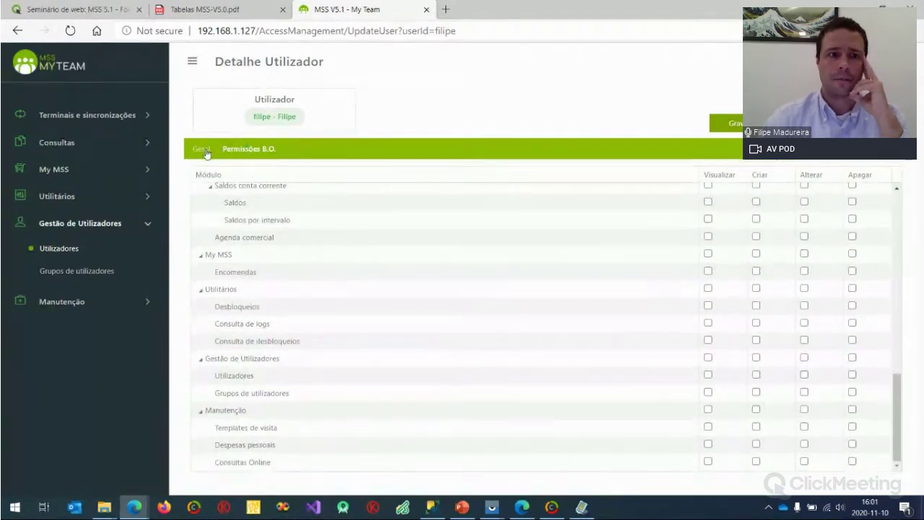
Step: Return to the Geral tab, then sign out and back in to reach Resumo de Vendas
click(202, 150)
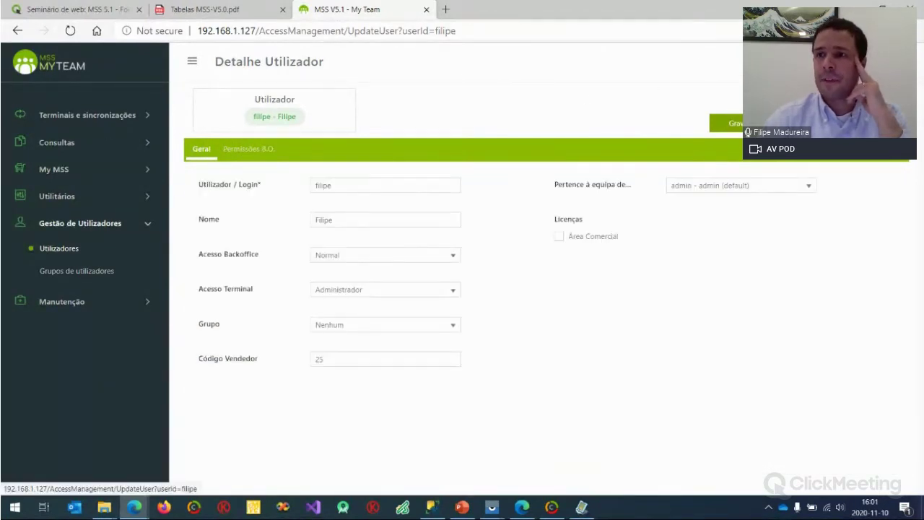
click(899, 61)
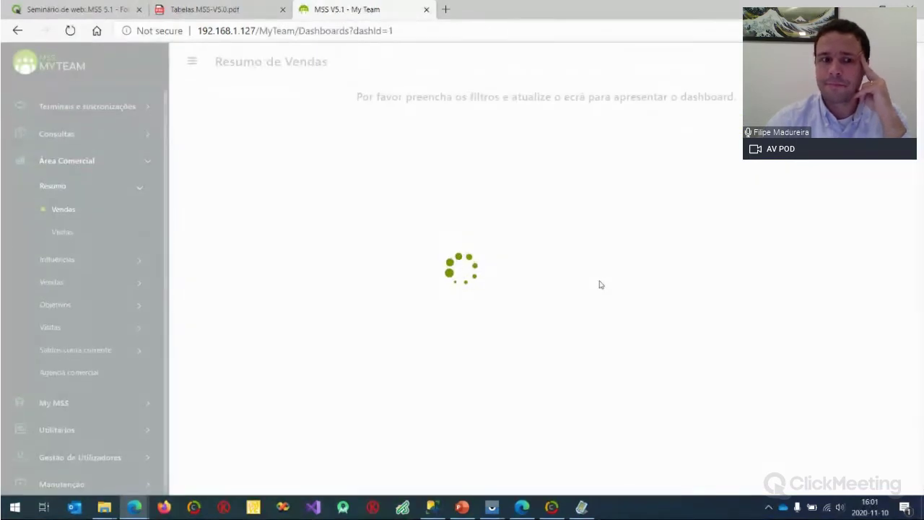
click(73, 164)
Step: Open the Resumo de Visitas dashboard from Área Comercial > Resumo
click(79, 163)
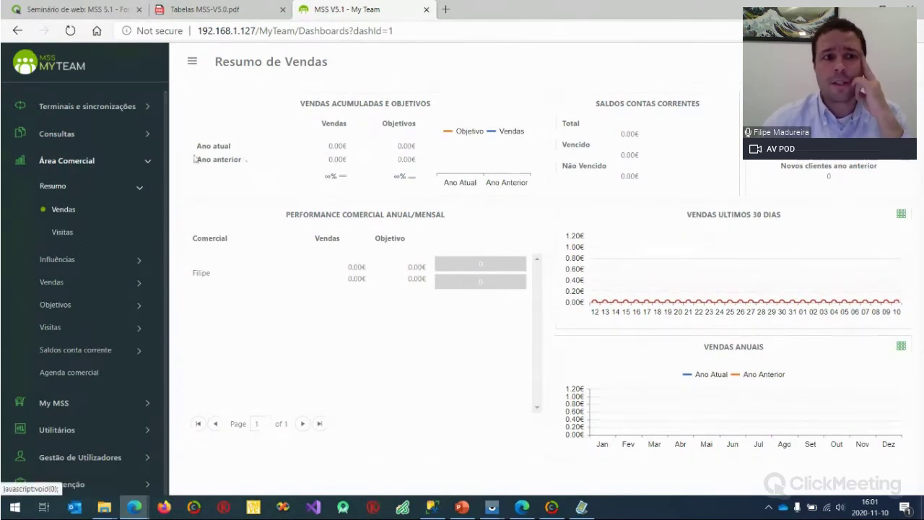
click(47, 208)
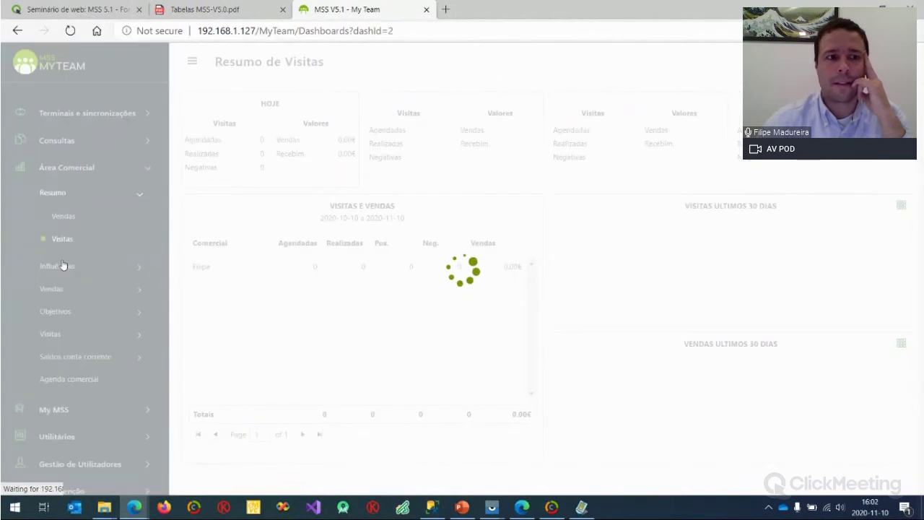
Step: Open the visits Timeline, empty for 10/11/2020, then bring up the mirrored tablet screen
click(64, 261)
click(60, 330)
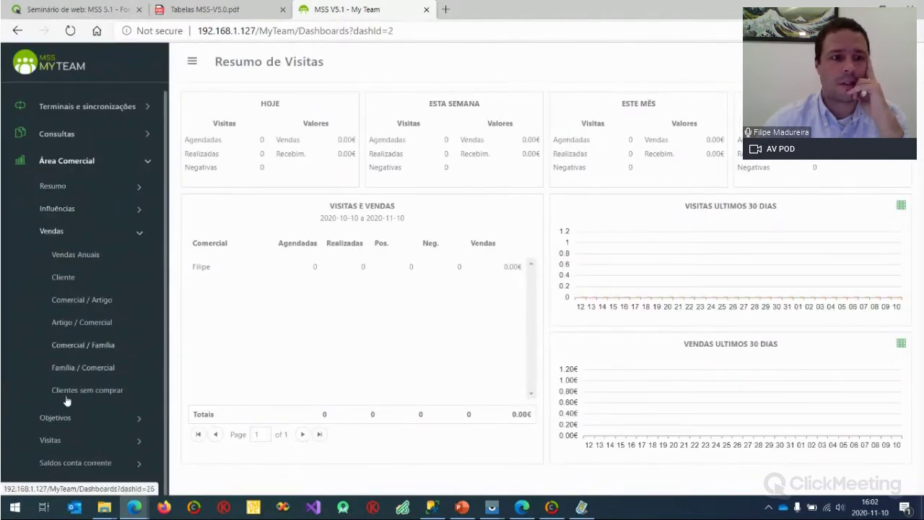
click(54, 438)
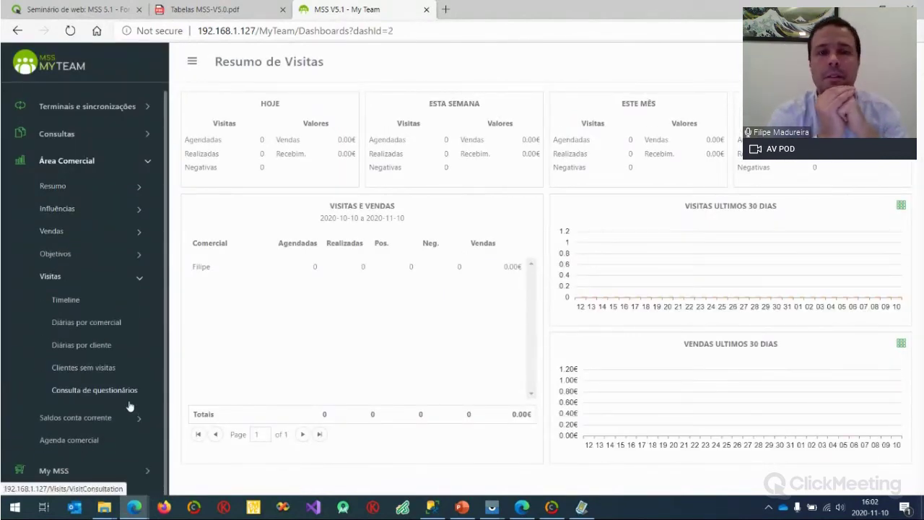
click(65, 301)
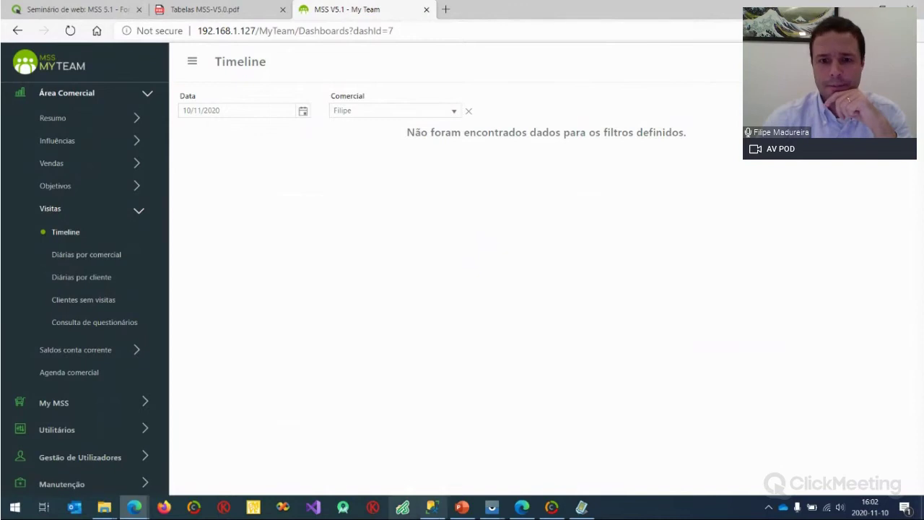
click(501, 470)
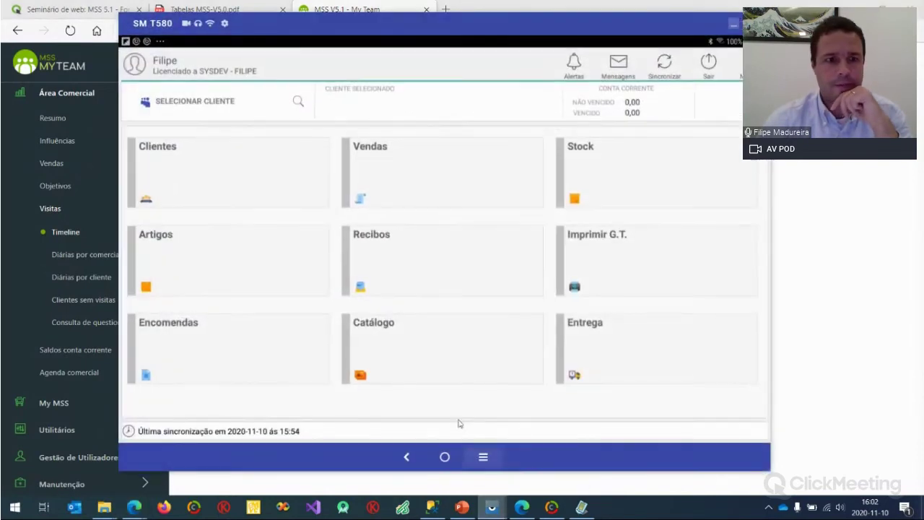
Step: Start a new order for client O Rei das Bifanas
click(252, 322)
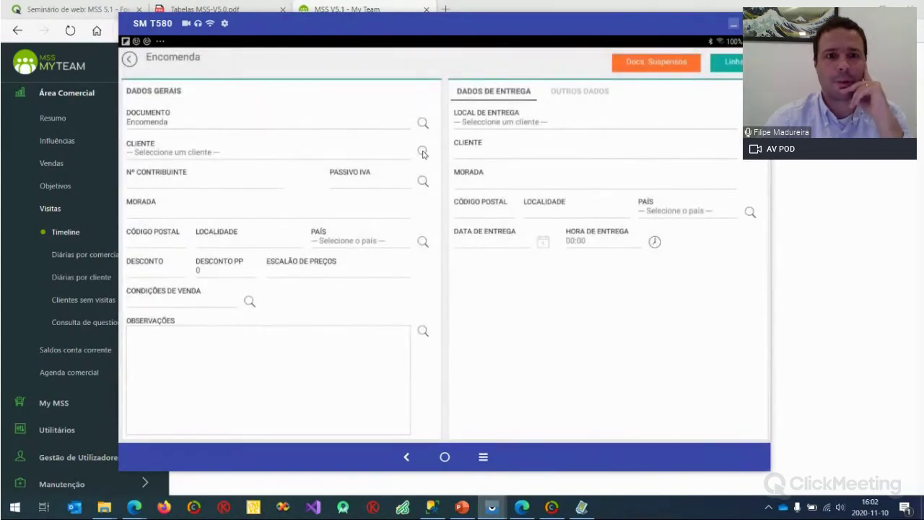
click(423, 151)
click(339, 247)
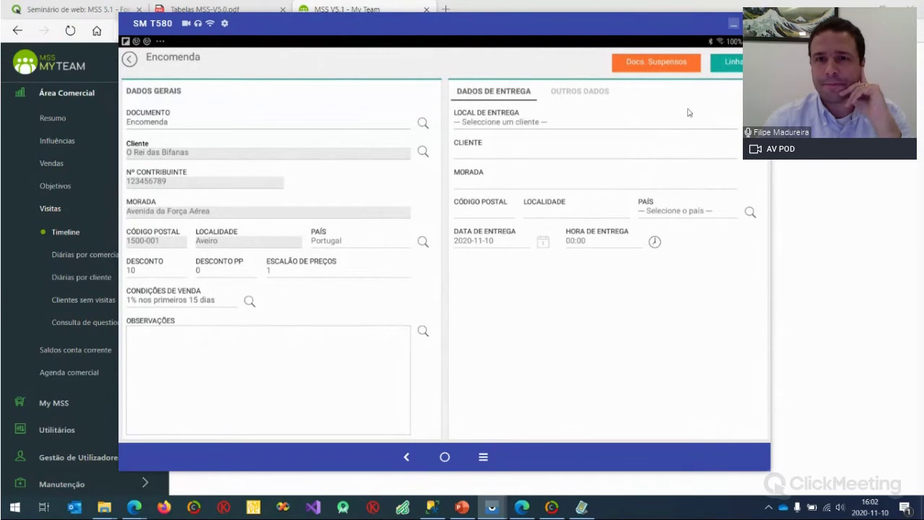
click(725, 62)
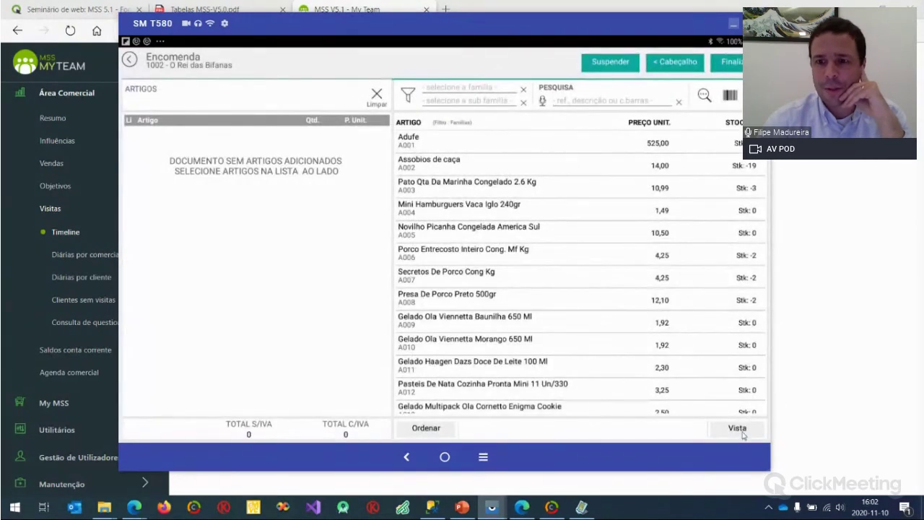
Step: In catalogue view, add one Adufe and one Assobios de caça and save the 596,67 order
click(737, 429)
click(410, 179)
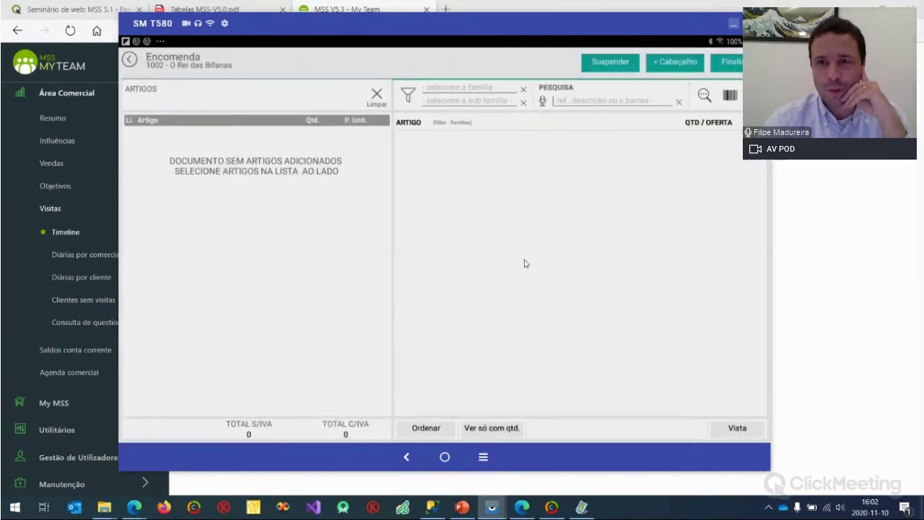
click(673, 145)
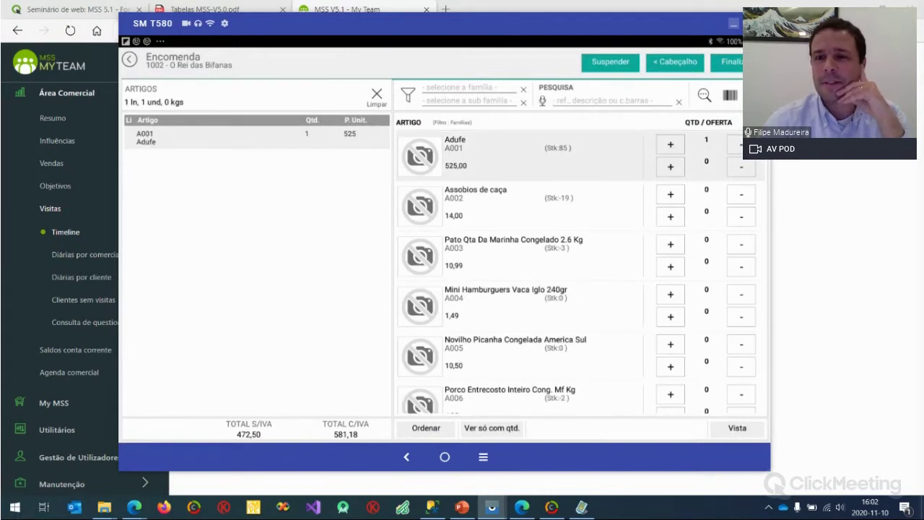
click(678, 195)
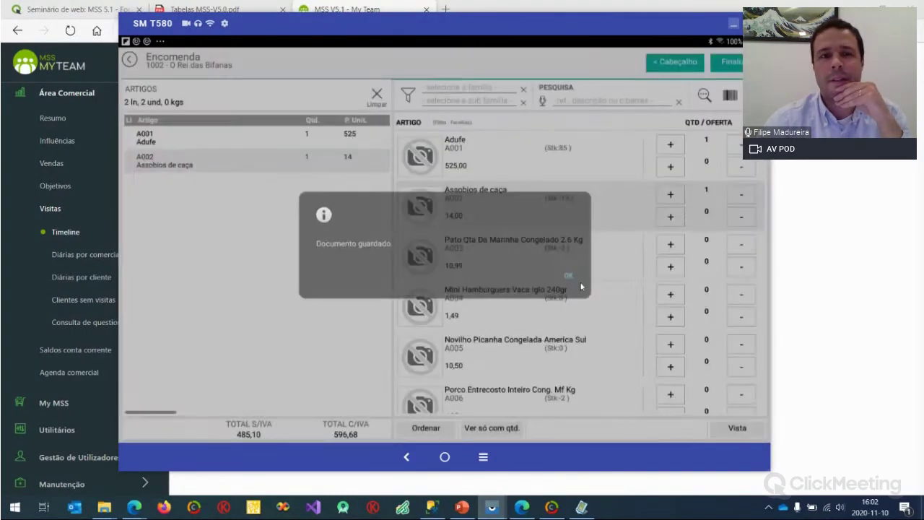
click(579, 281)
click(659, 66)
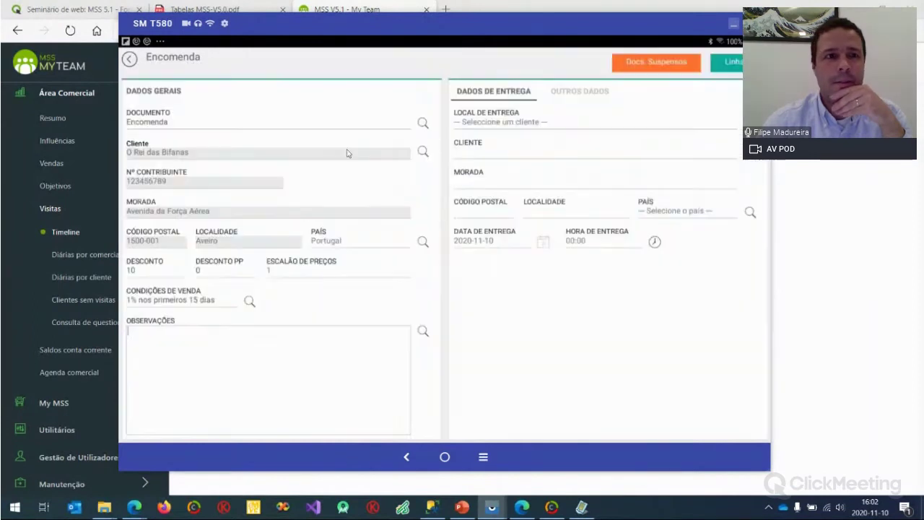
Step: Start an order for A Casa das Tapas with one Adufe
click(365, 198)
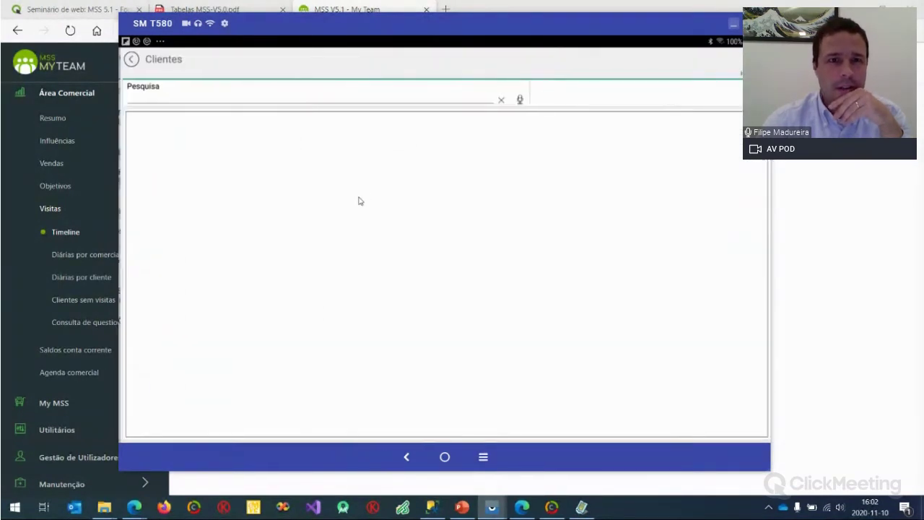
click(258, 302)
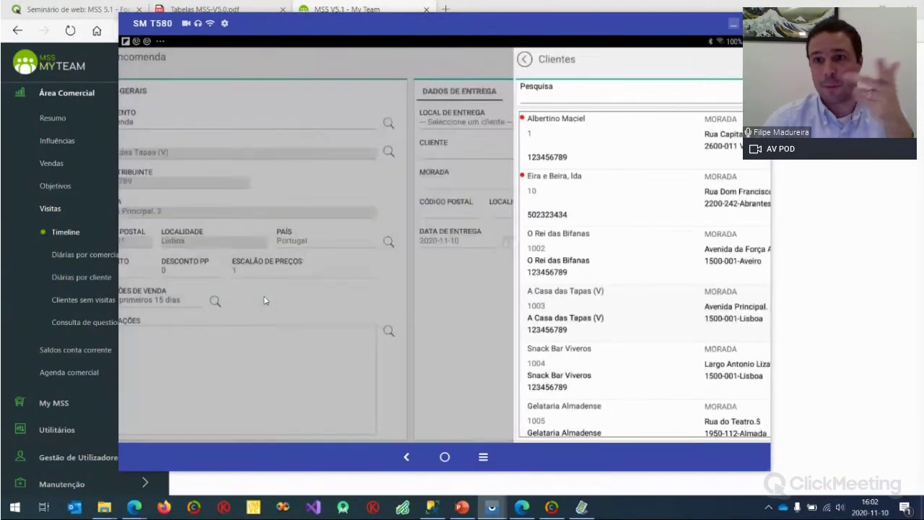
click(732, 64)
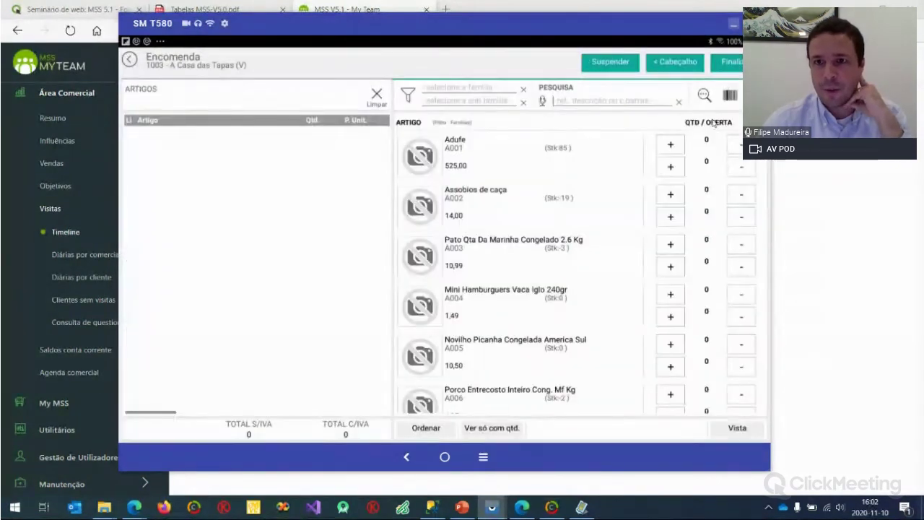
click(672, 146)
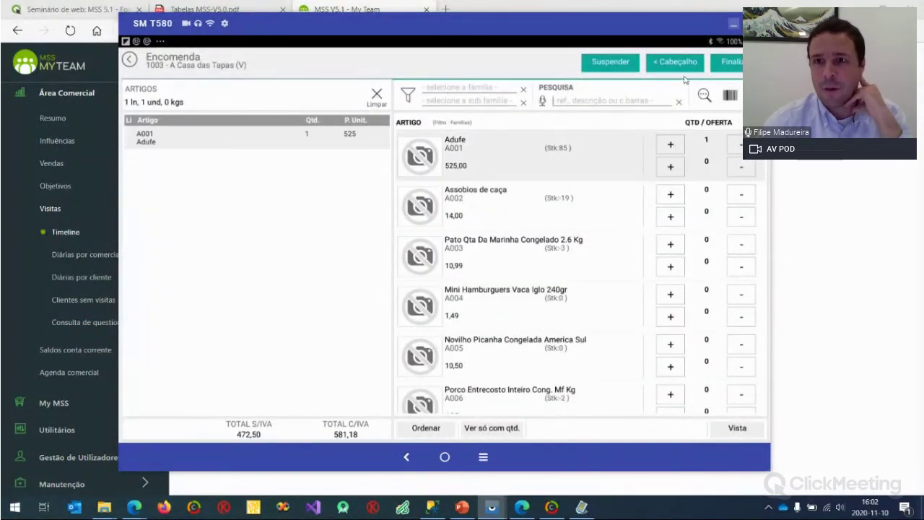
Step: Save order ENCC 1/6 at 581,18, view the document, and decline printing another copy
click(731, 64)
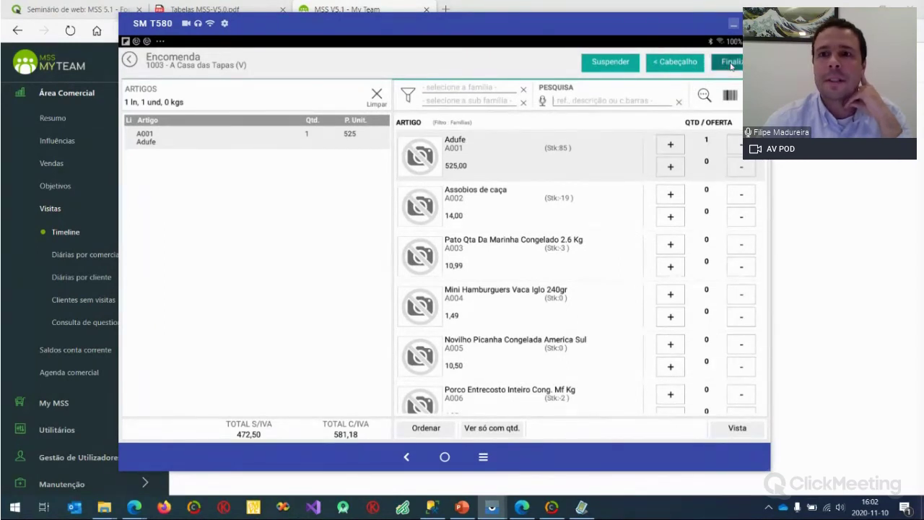
click(686, 239)
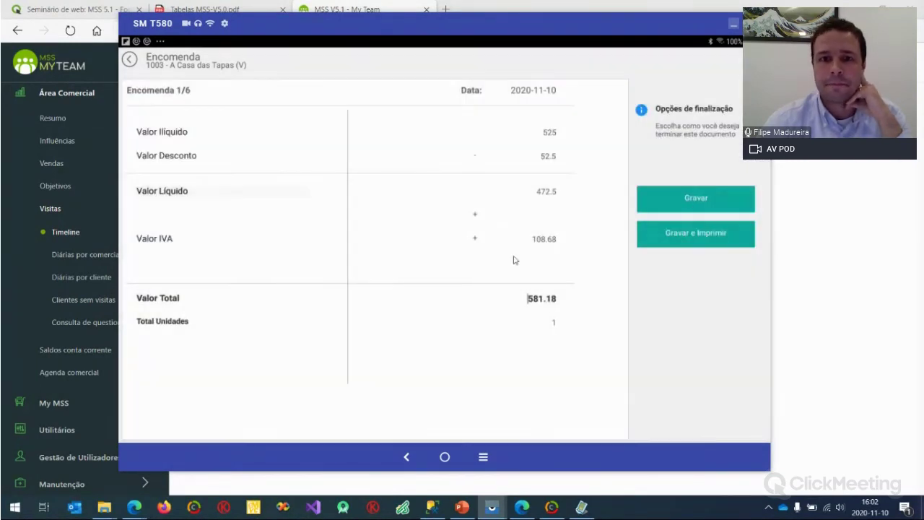
click(575, 279)
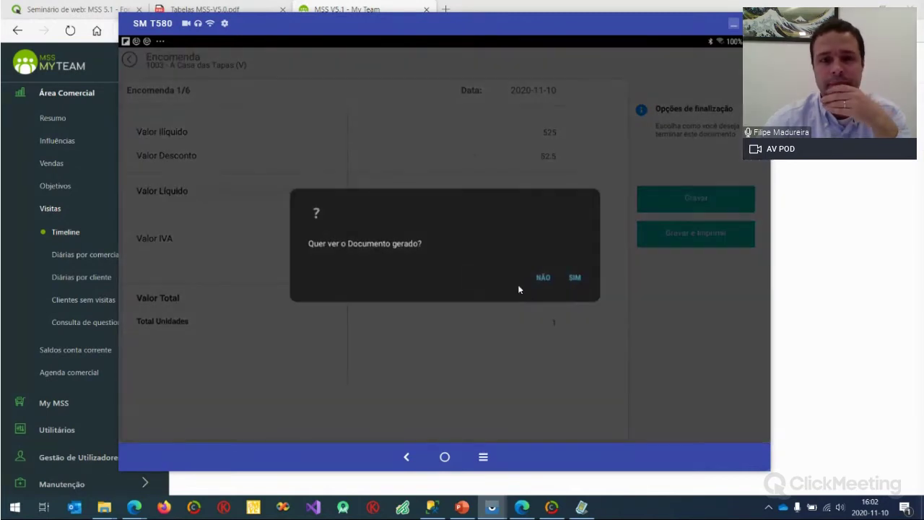
click(574, 279)
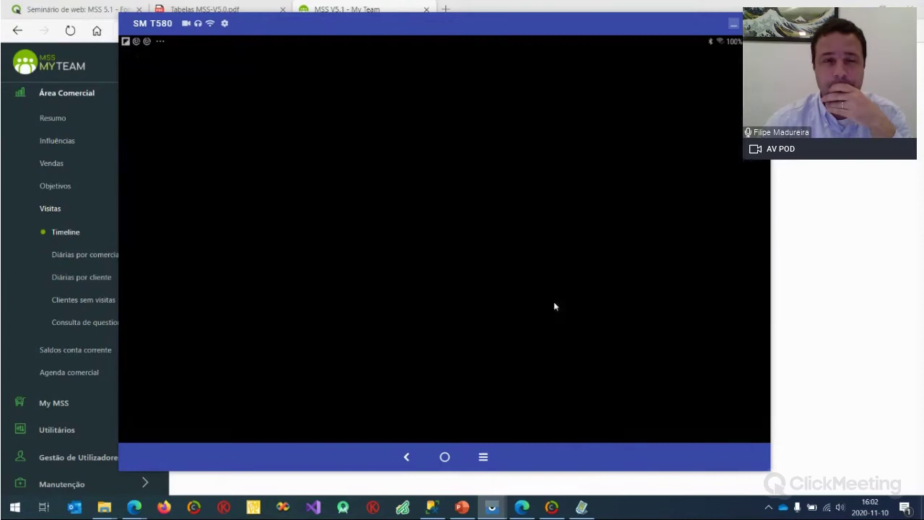
scroll(554, 305, down, 10)
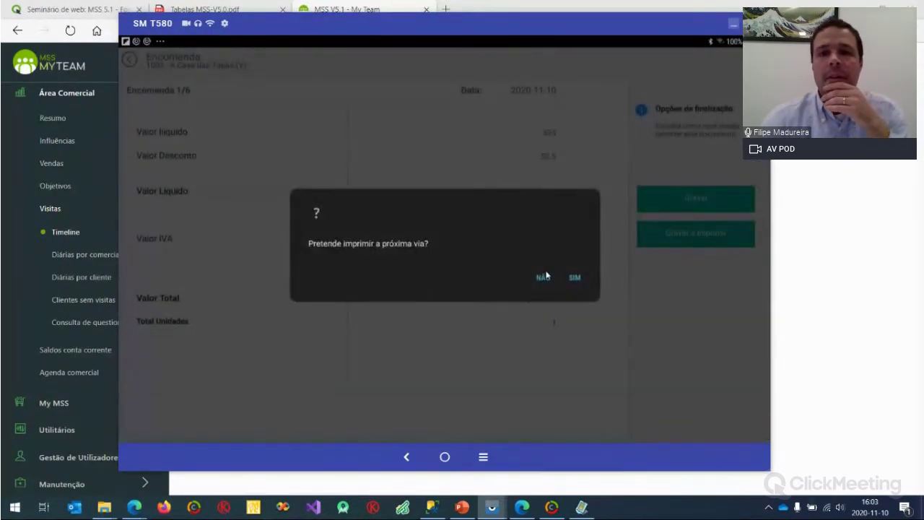
click(542, 278)
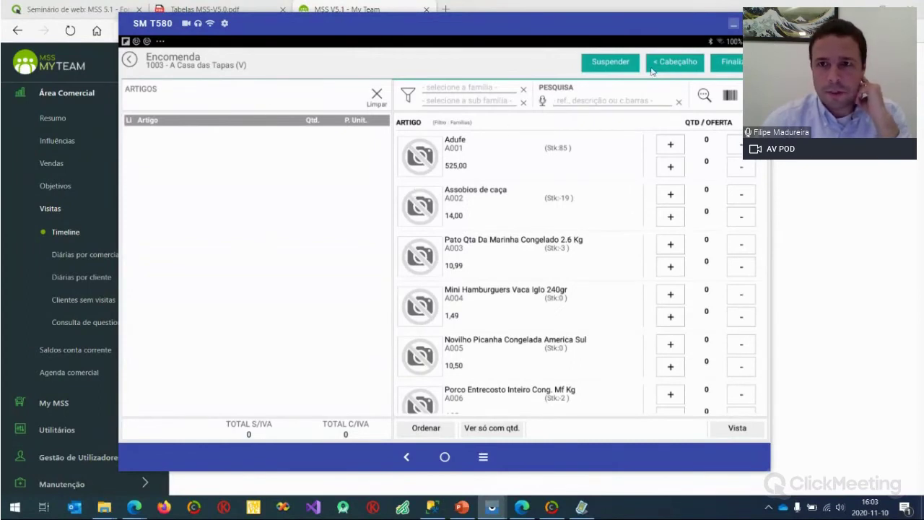
click(653, 66)
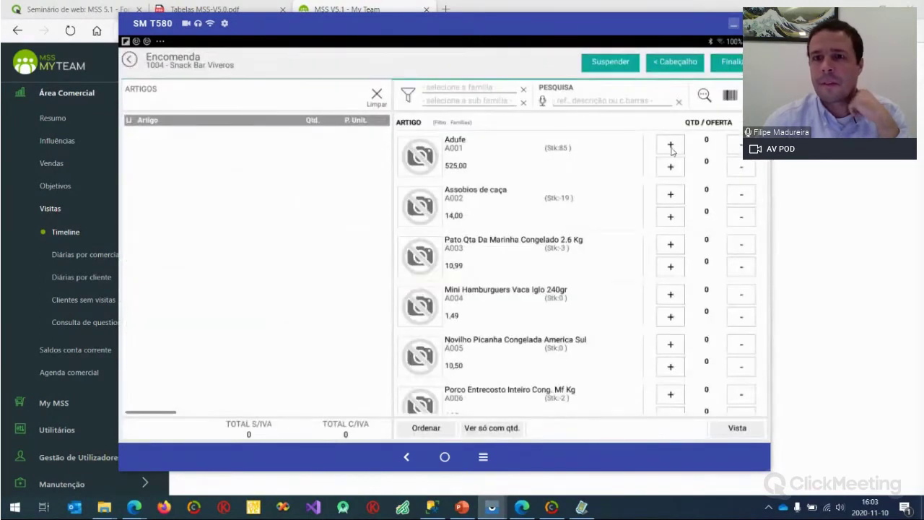
Step: Save order 1/7 of one Adufe for Snack Bar Viveros, totalling 613,46, and return home
click(671, 146)
click(729, 61)
click(687, 199)
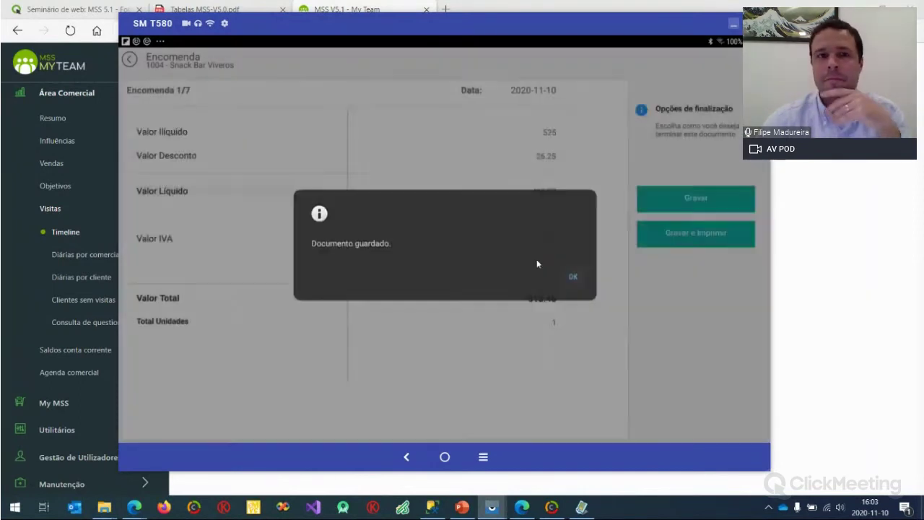
click(572, 277)
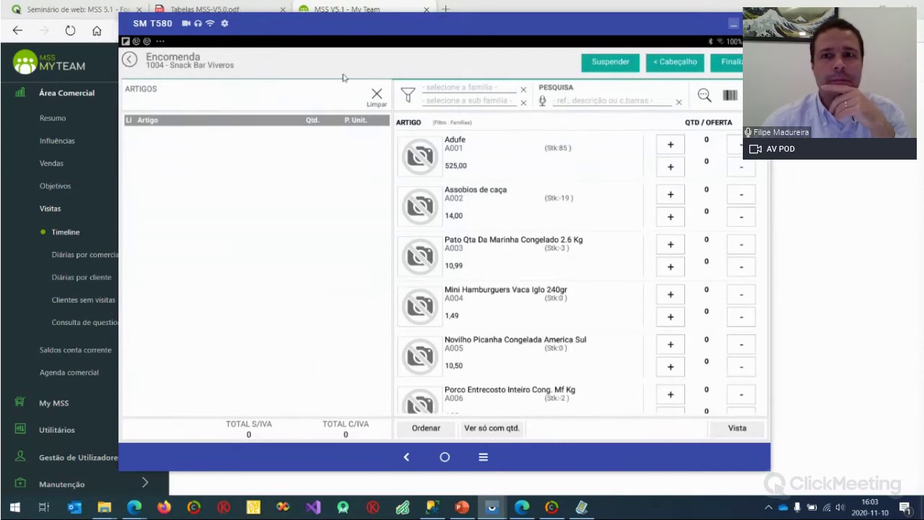
click(130, 60)
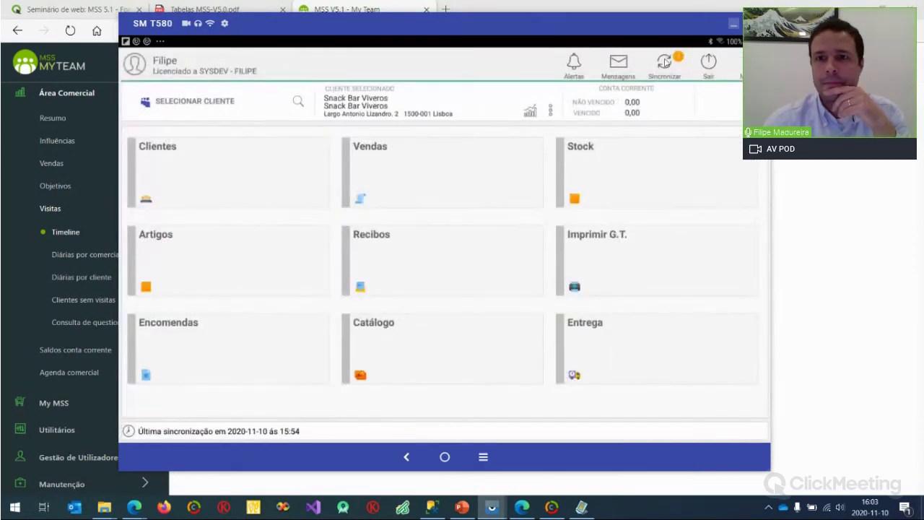
click(665, 64)
Step: Synchronise the tablet, exporting 3 logs, visits and documents, then return to the MyTeam Timeline
click(620, 91)
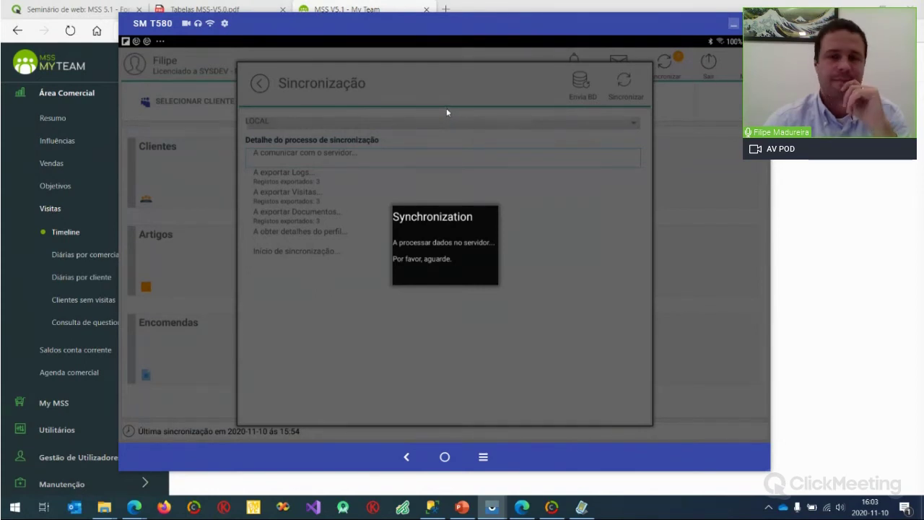
click(446, 110)
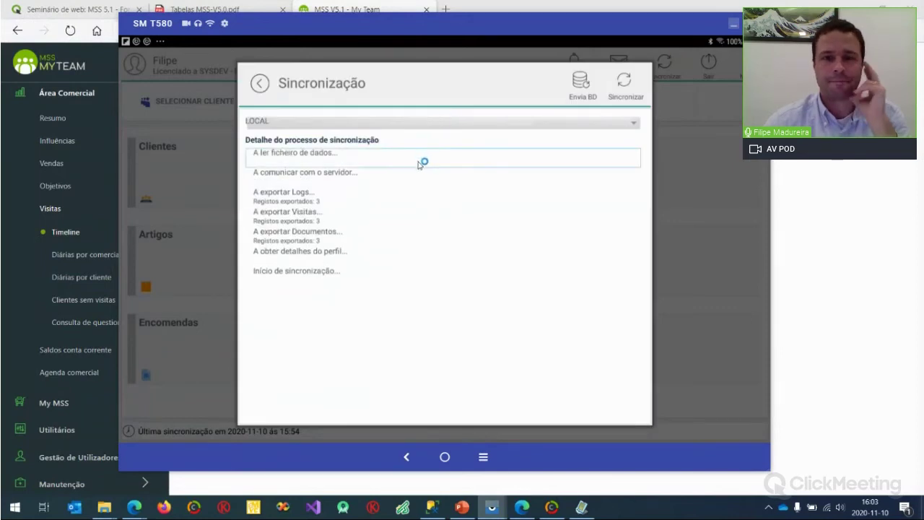
click(347, 9)
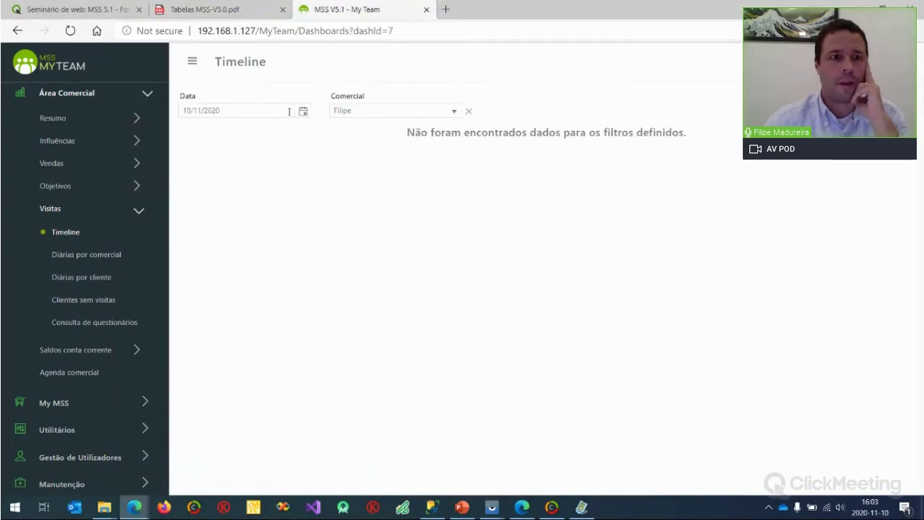
Step: Reload the Timeline to list the O Rei das Bifanas and A Casa das Tapas visits, and open O Rei das Bifanas details
click(81, 255)
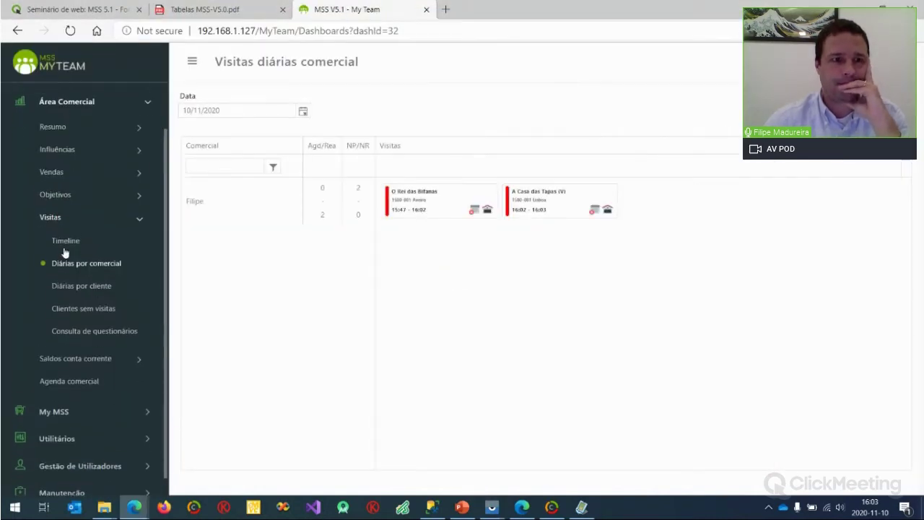
click(67, 233)
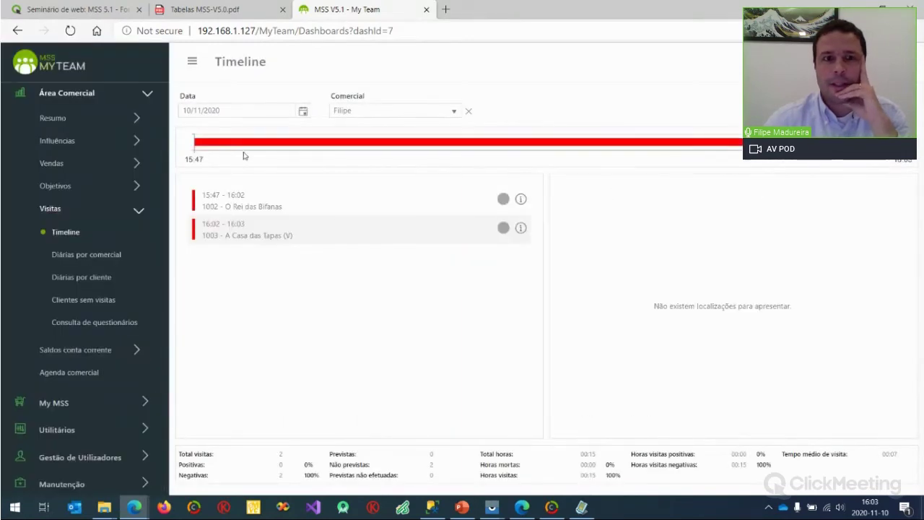
drag(197, 140, 287, 234)
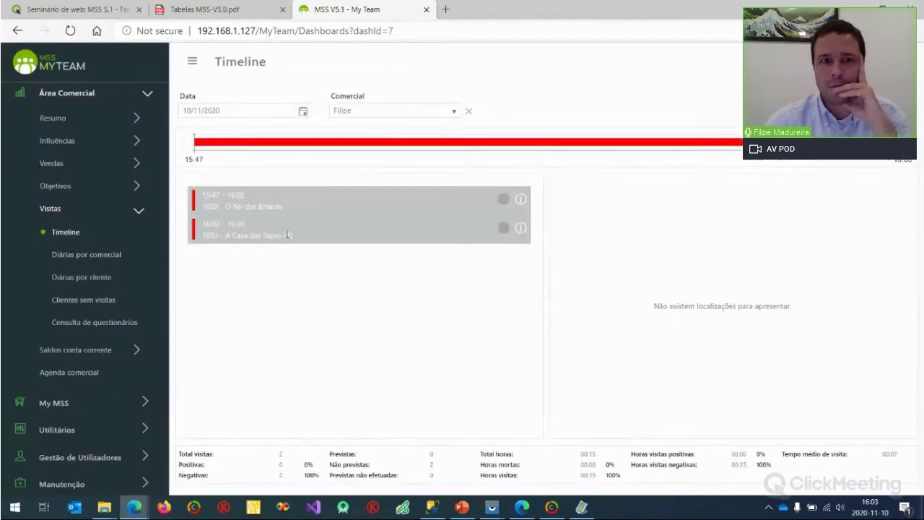
click(288, 234)
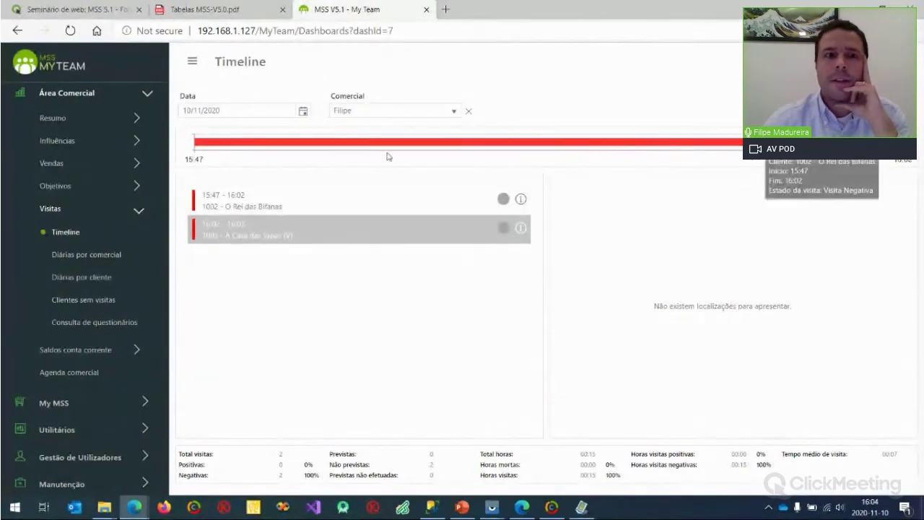
click(237, 205)
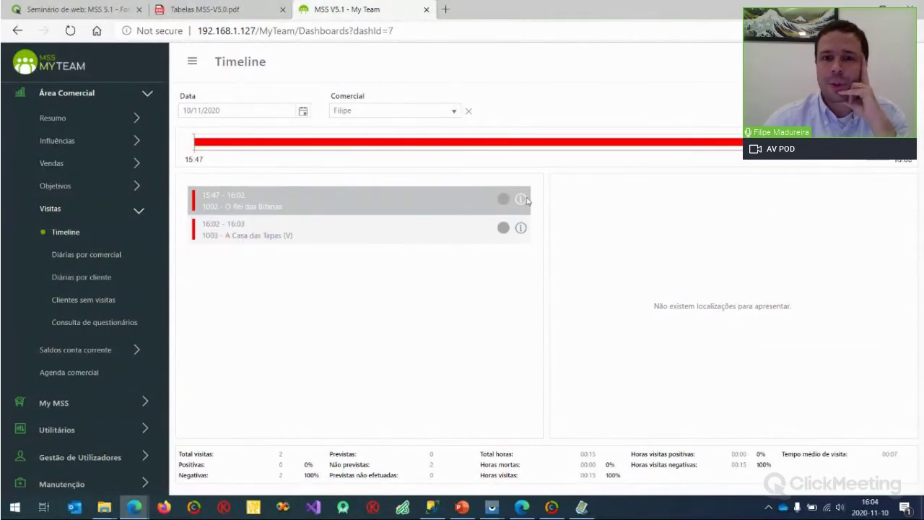
click(521, 199)
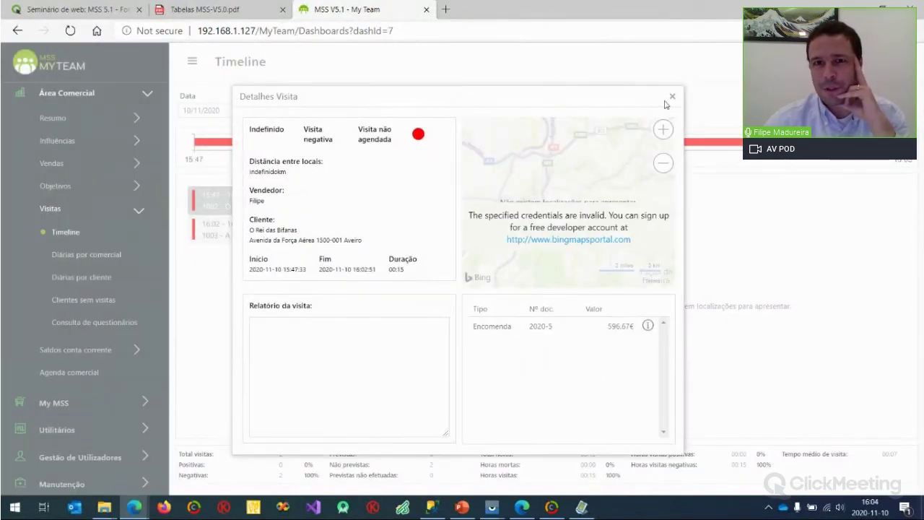
Step: Review order 2020-5's details from the O Rei das Bifanas visit, then close the visit
click(672, 97)
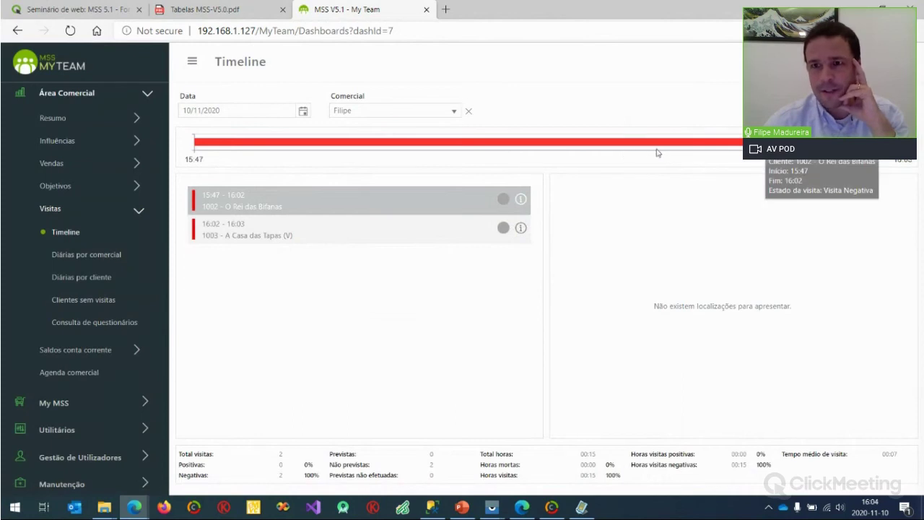
click(521, 199)
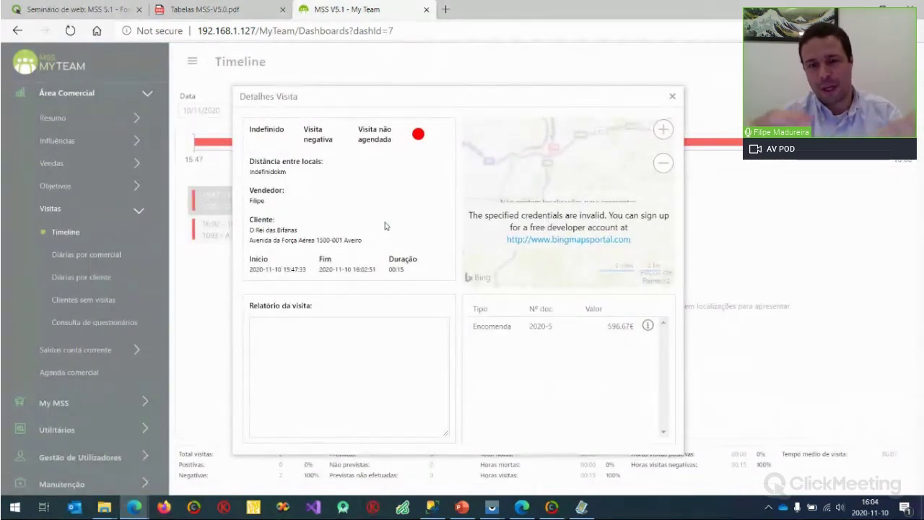
click(498, 327)
click(646, 327)
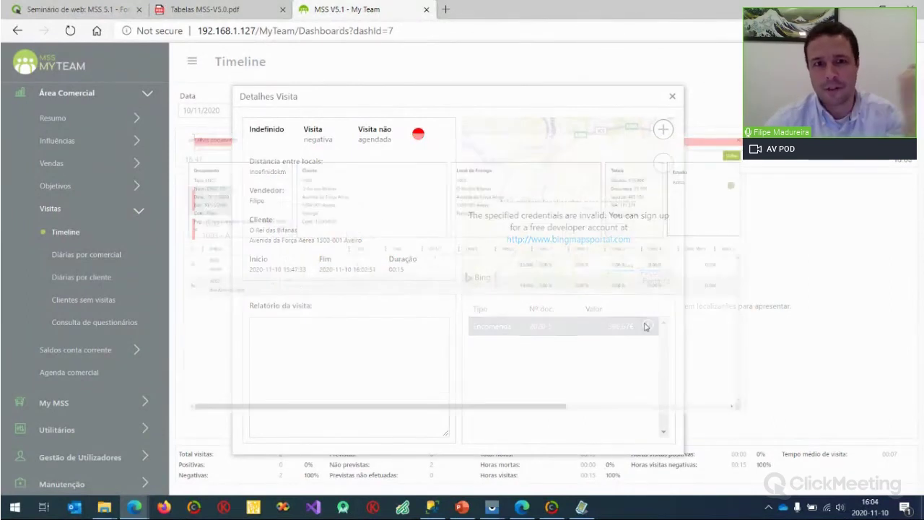
key(Escape)
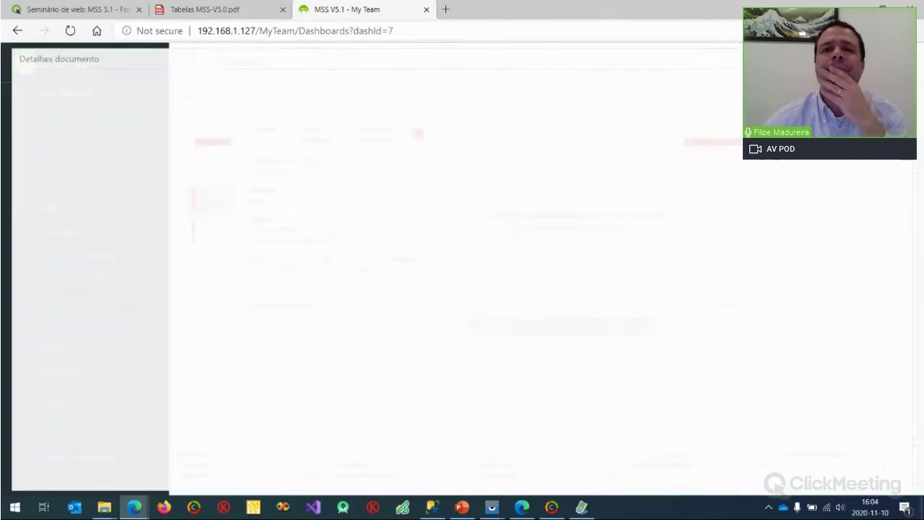
click(673, 97)
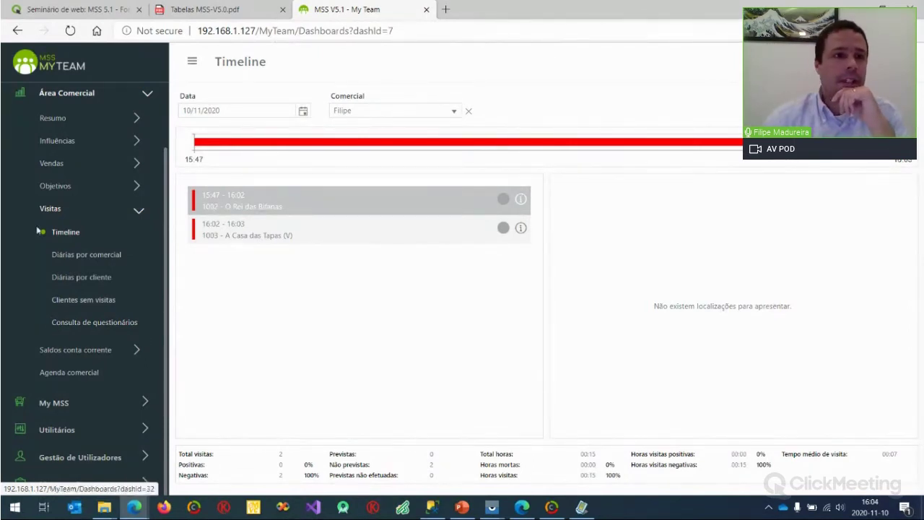
Step: Open the Resumo de Vendas dashboard, then play the Webinar_Novembro_2020 slideshow to the MyTeam slide
click(52, 119)
click(66, 142)
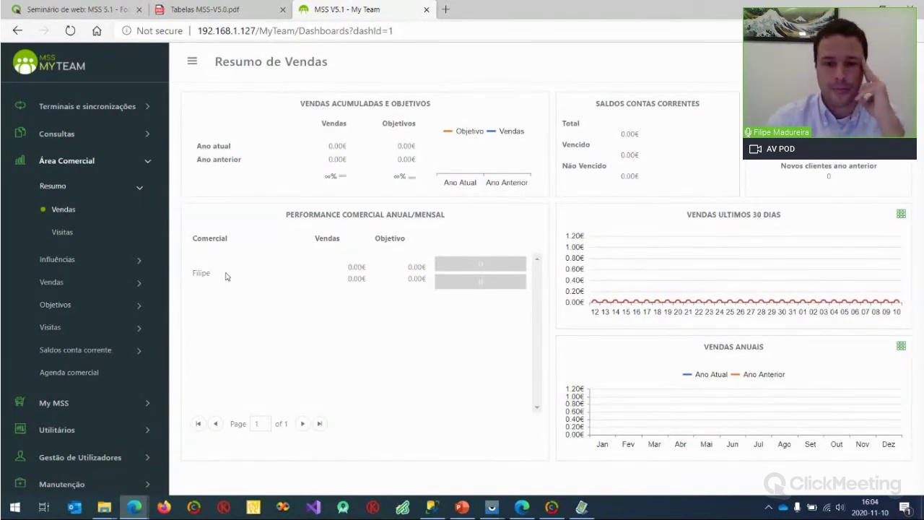
click(463, 508)
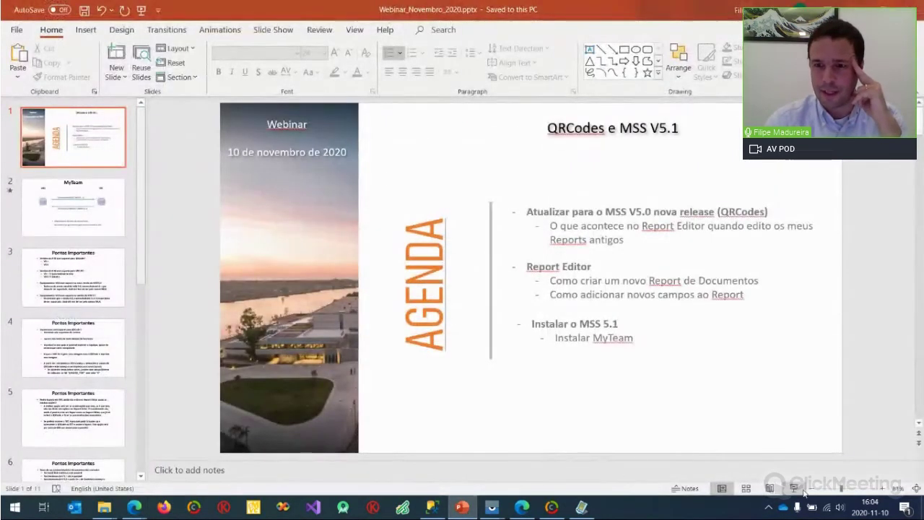
click(795, 488)
click(703, 278)
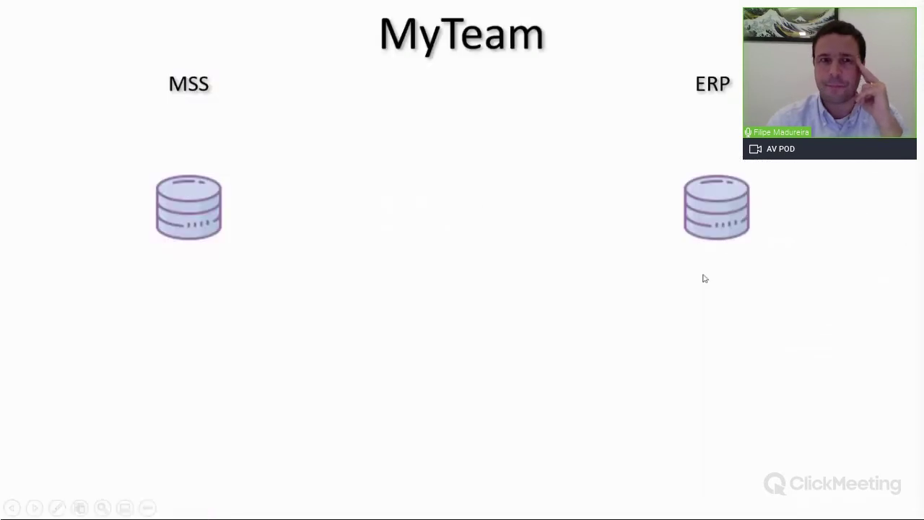
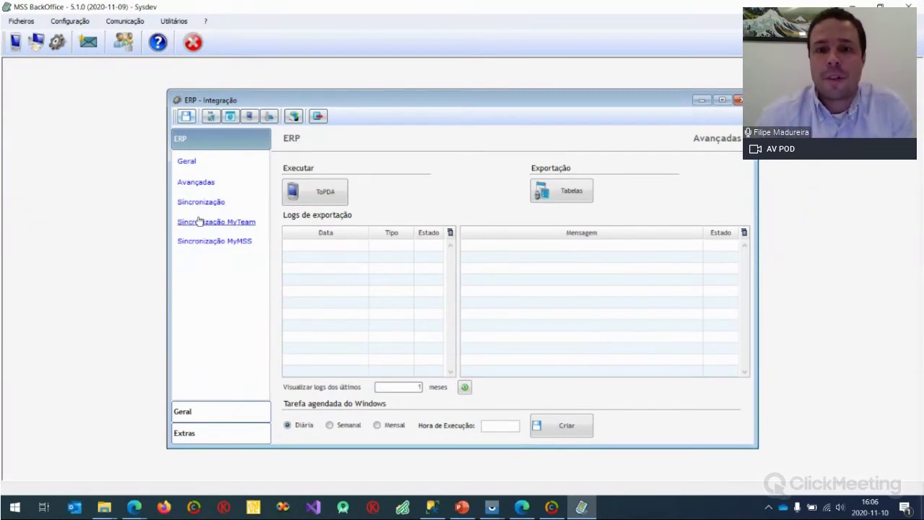
Step: Open Tabelas and review the Clientes, Famílias, recibos and Artigos ERP field mappings
click(562, 192)
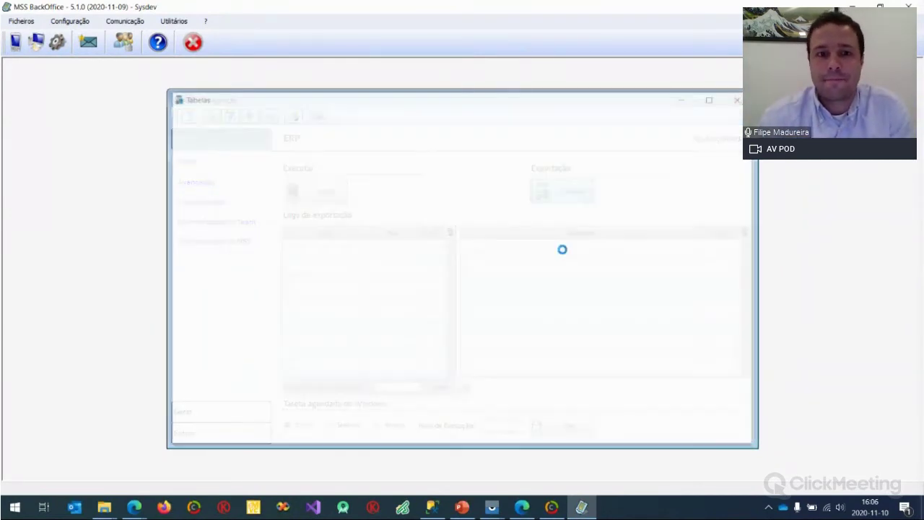
click(223, 144)
click(228, 189)
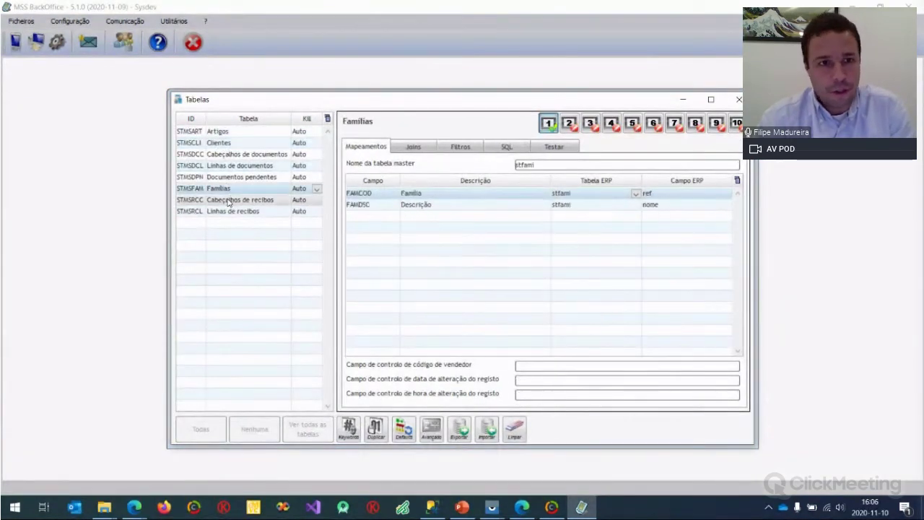
click(228, 199)
click(225, 210)
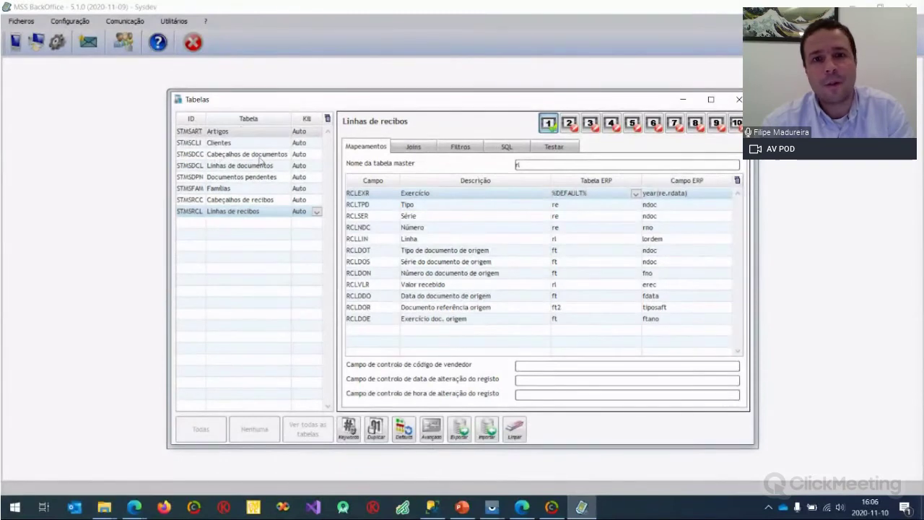
click(238, 132)
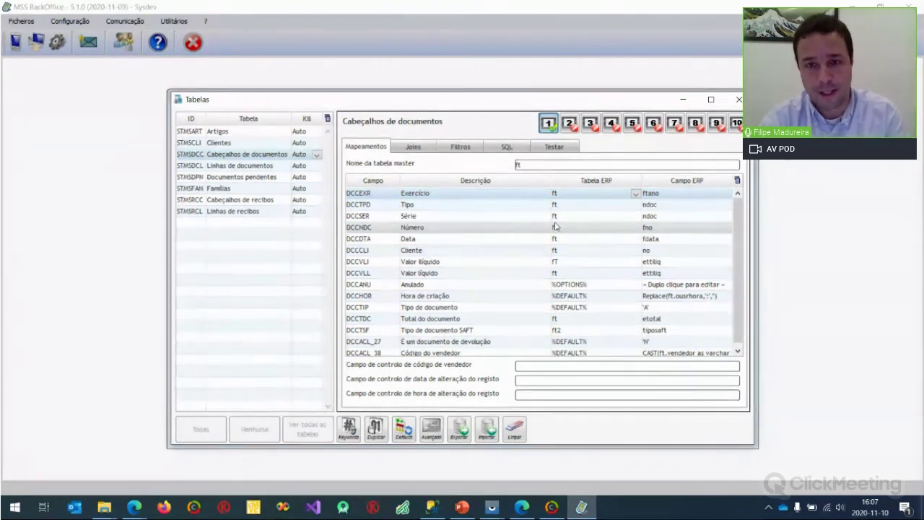
Step: Edit the Cabeçalhos de documentos export filter condition, keeping ft.ndoc > 0
click(466, 151)
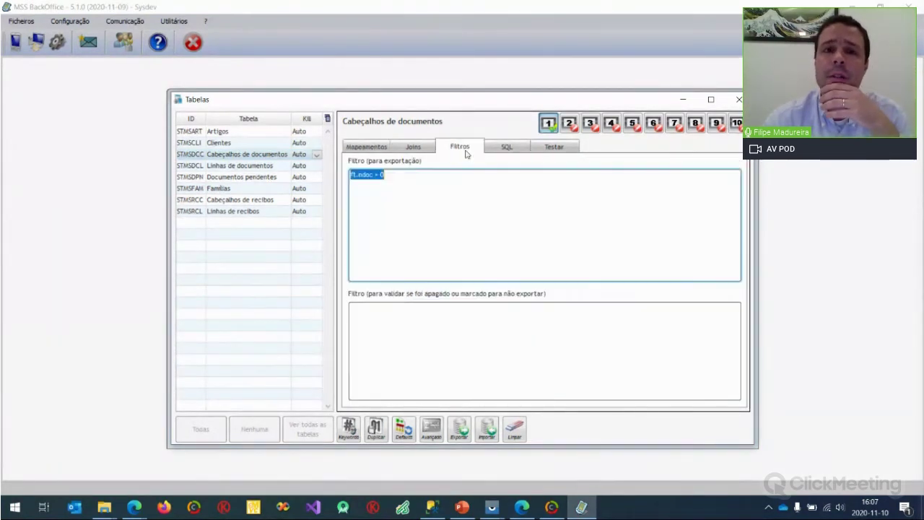
click(433, 184)
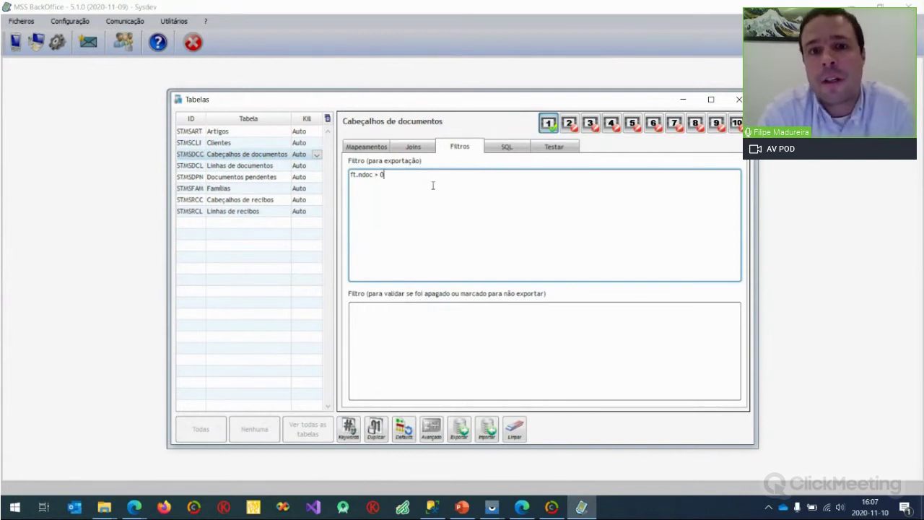
text(and)
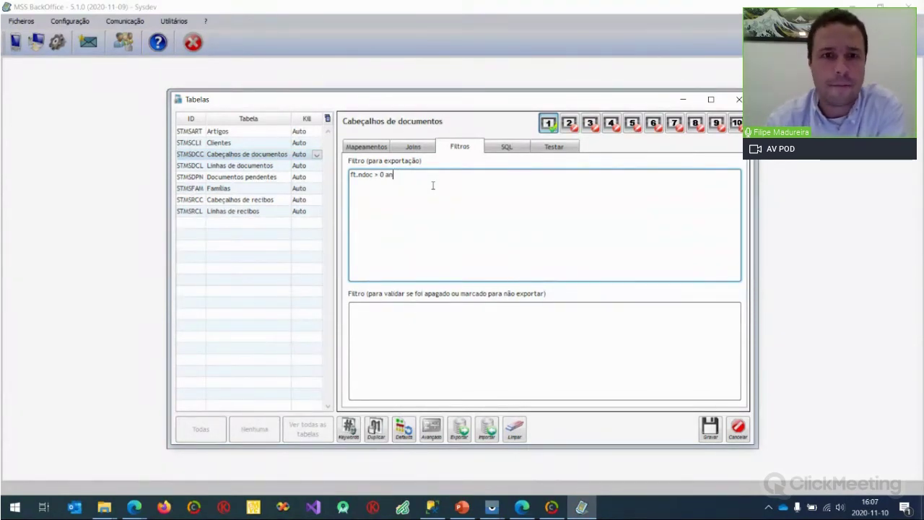
Step: Save the table configuration and switch to SQL Server Management Studio
click(245, 165)
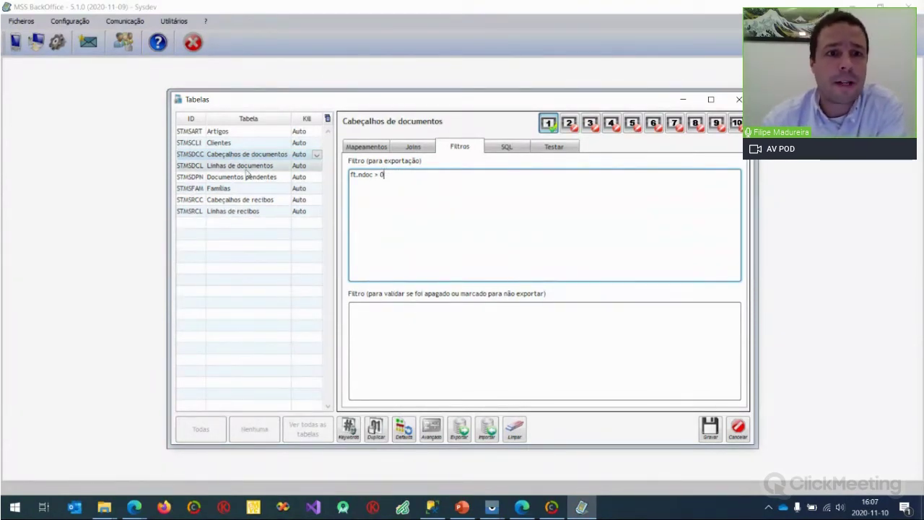
click(246, 157)
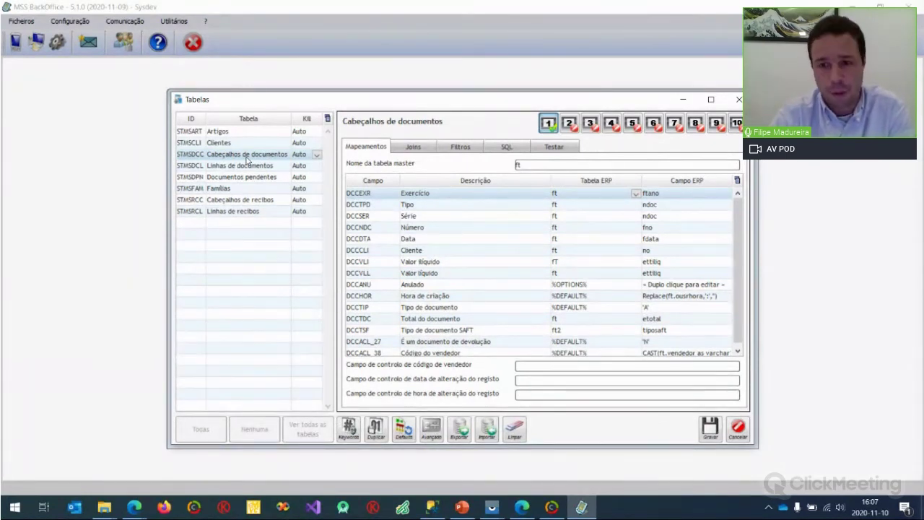
click(710, 428)
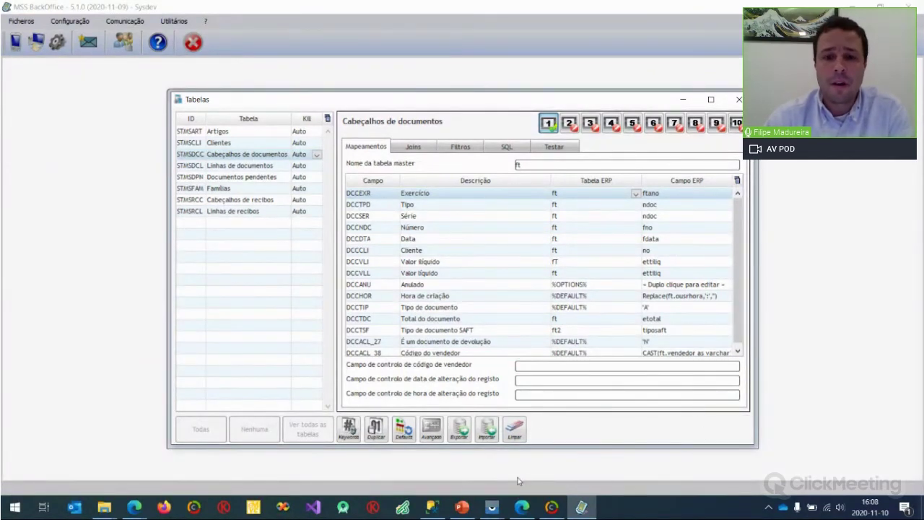
click(432, 506)
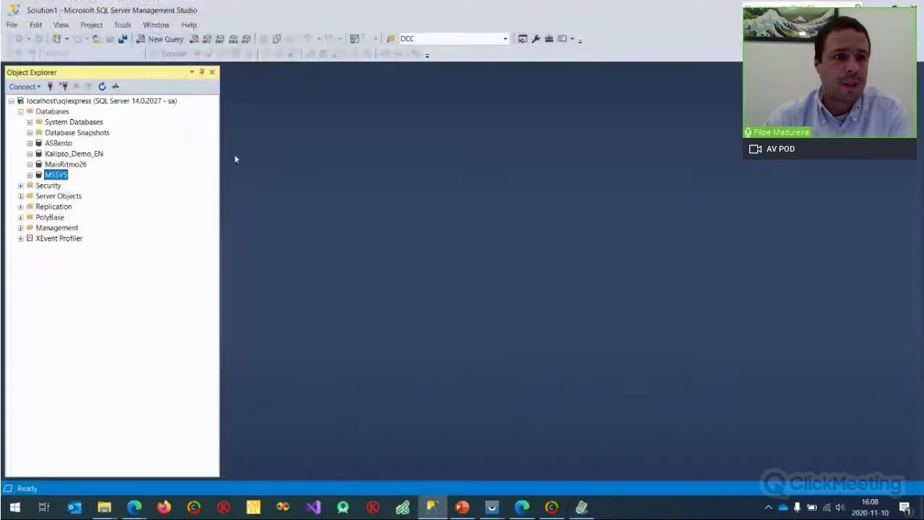
Step: Refresh the MSSV5 Tables folder and browse the new STMSART, STMSCLI, STMSDCC, STMSDCL and STMSFAM tables
click(30, 175)
drag(213, 159, 223, 137)
click(64, 196)
right_click(64, 198)
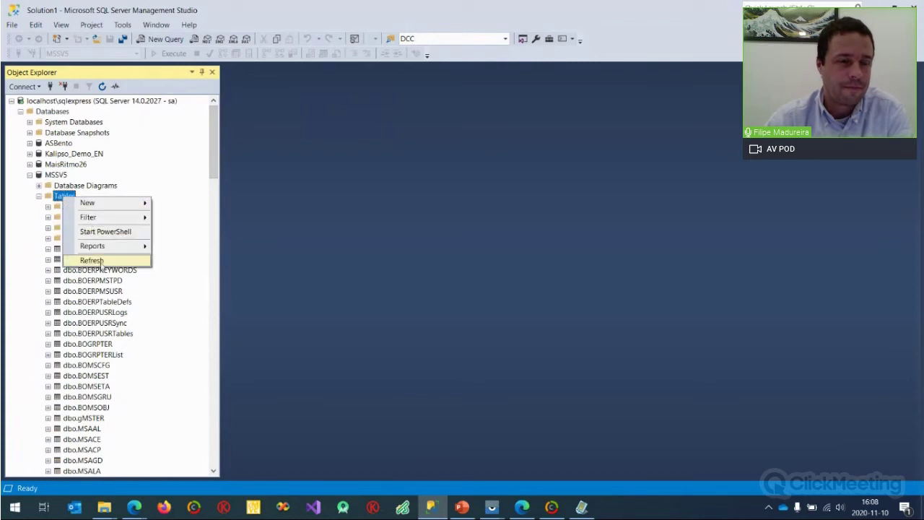
click(72, 264)
drag(213, 159, 222, 414)
click(78, 366)
click(83, 376)
click(86, 387)
click(88, 397)
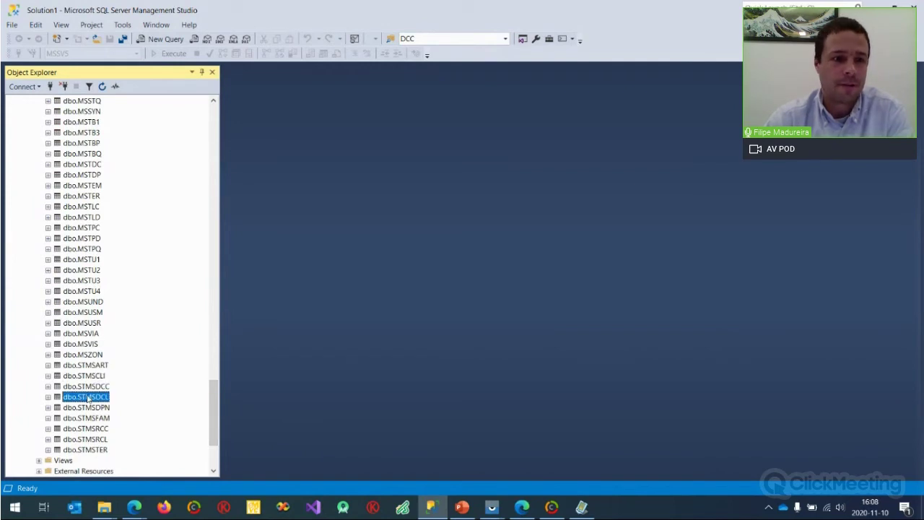
click(89, 418)
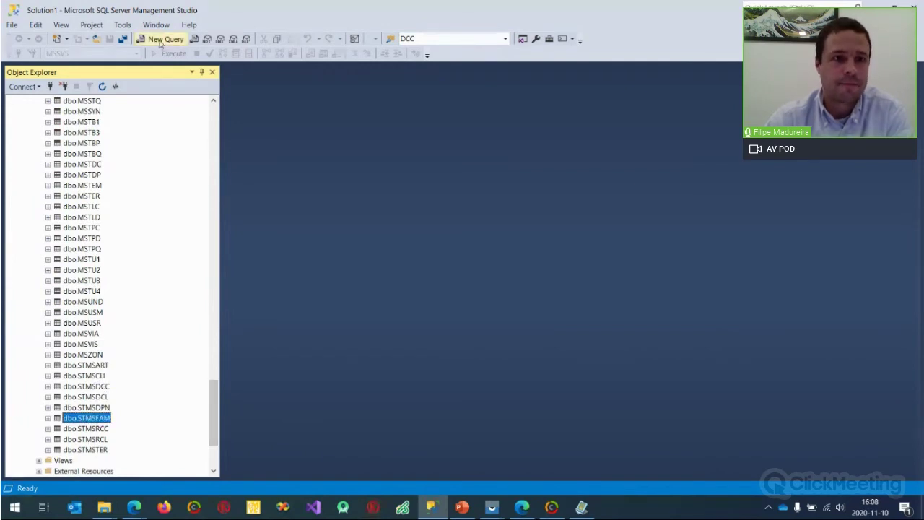
Step: Run 'select * from stmsdcc' on MSSV5, returning no rows, then bring up the MyTeam dashboard
click(162, 39)
text(select * from st)
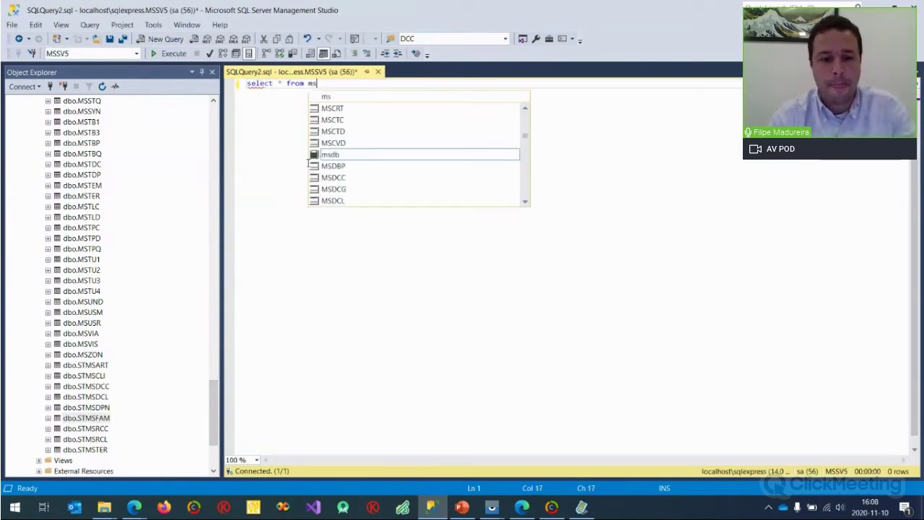
text(msdcc)
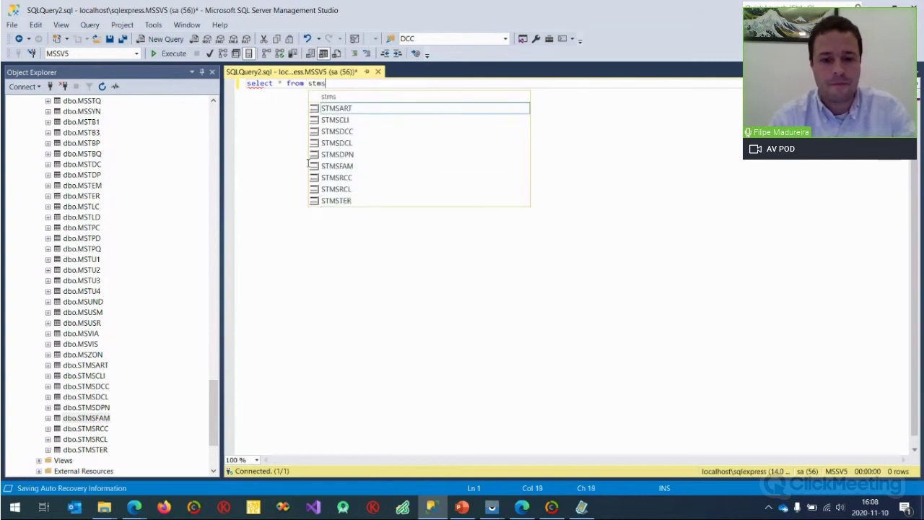
key(F5)
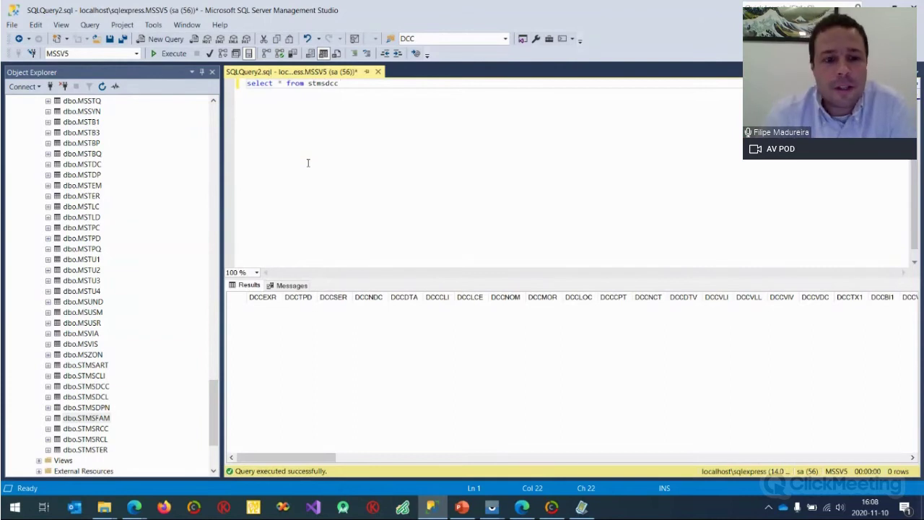
mouse_move(135, 507)
click(192, 462)
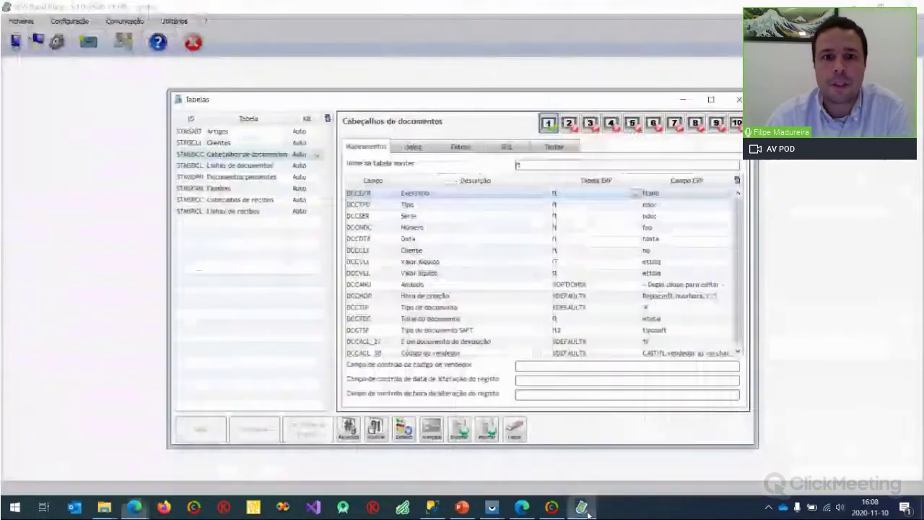
Step: Close the Tabelas window in BackOffice and launch the ToPDA export of ERP data
click(582, 506)
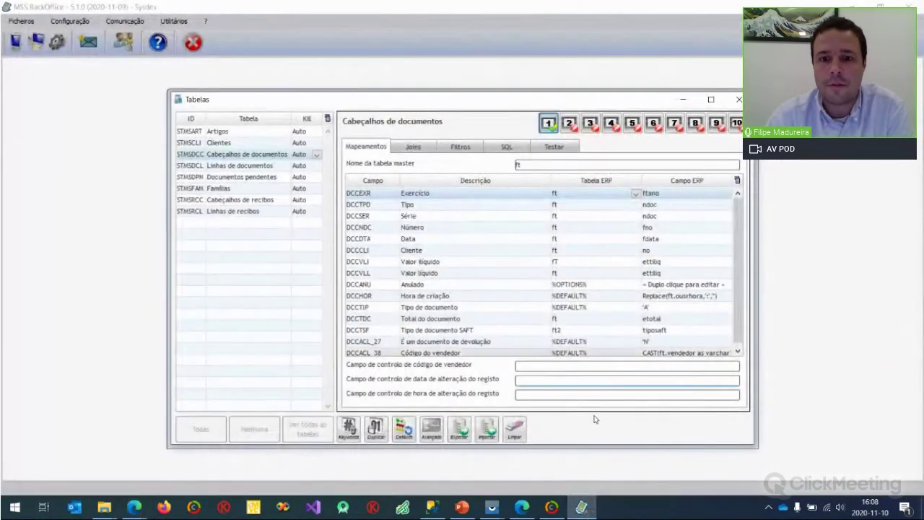
click(736, 101)
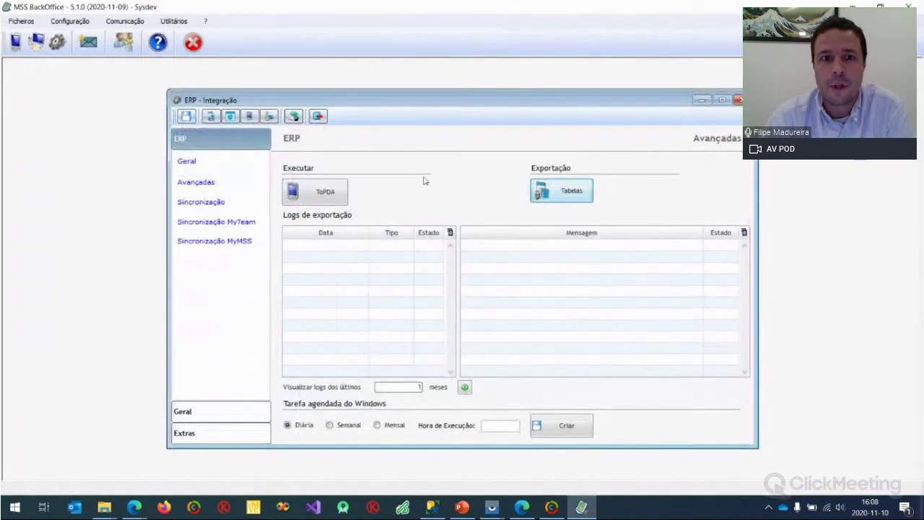
click(315, 192)
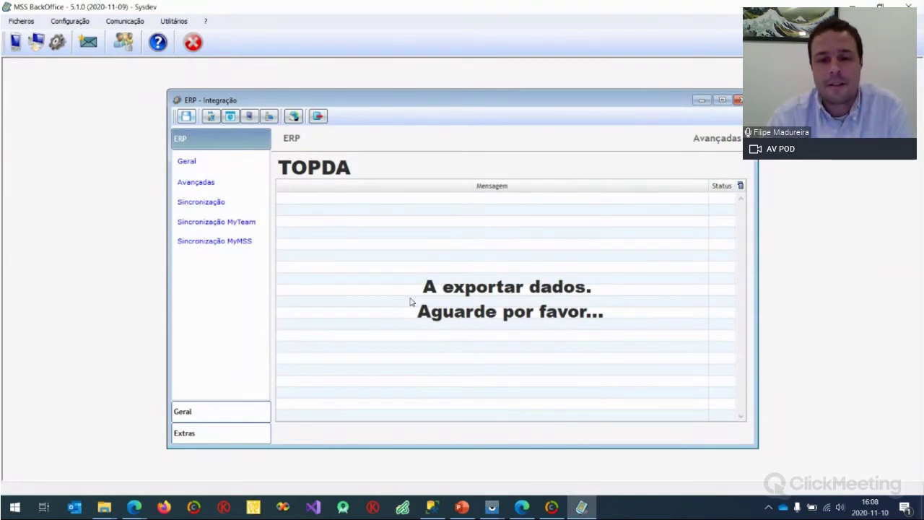
click(462, 506)
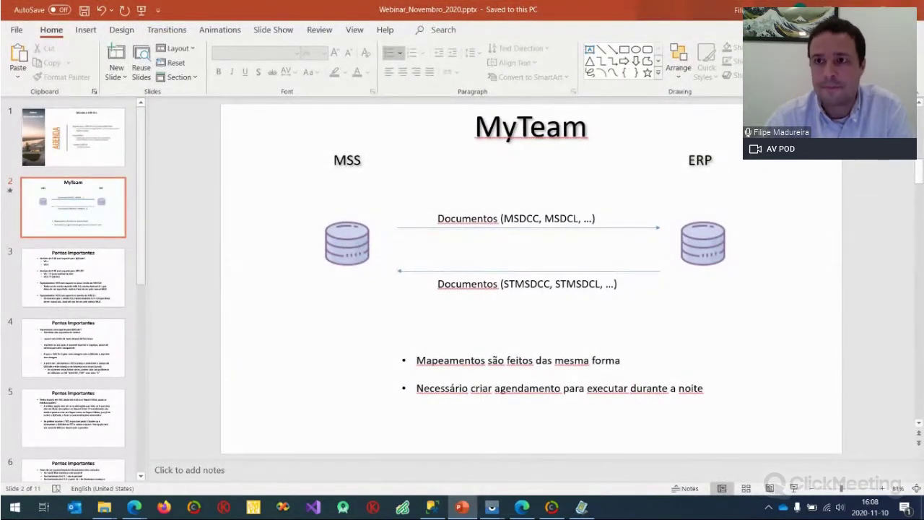
Step: Return to MSS BackOffice to see the completed ToPDA export log
key(alt+Tab)
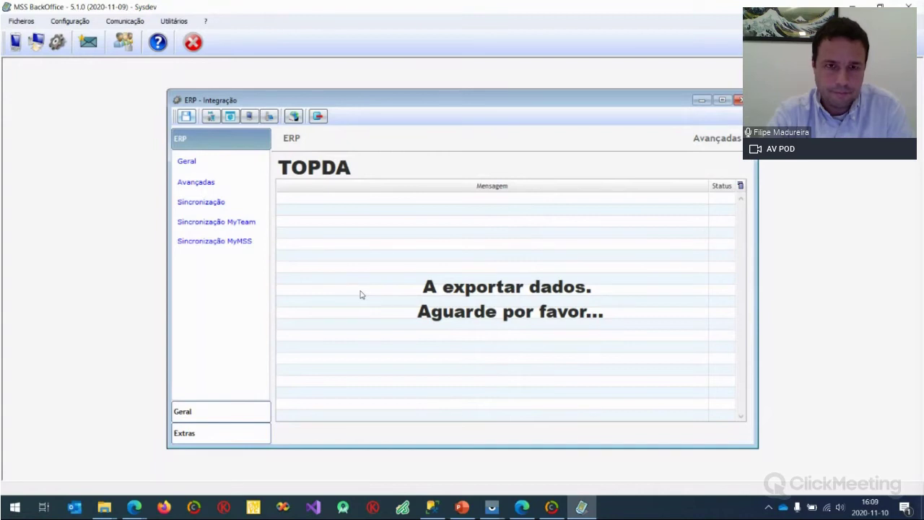
Step: Rerun the stmsdcc query, now returning 527 rows, then bring the MyTeam dashboard forward
click(431, 508)
click(172, 54)
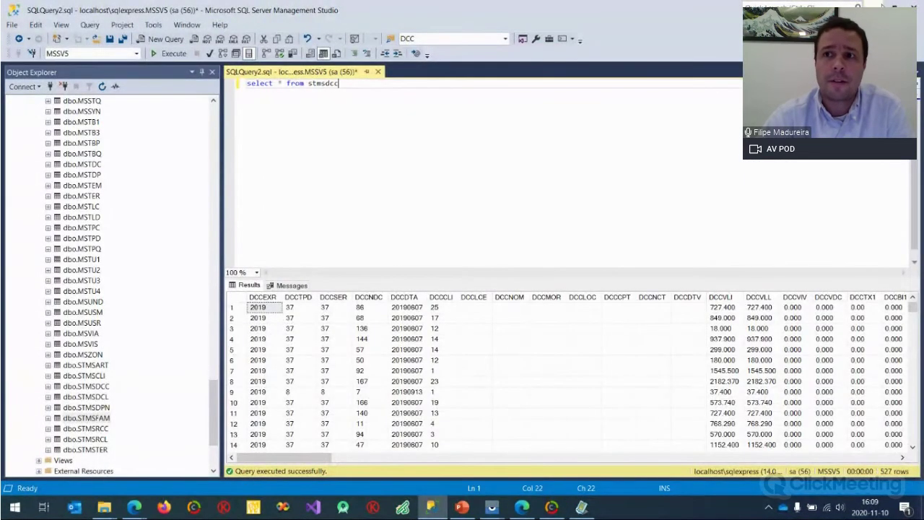
key(alt+Tab)
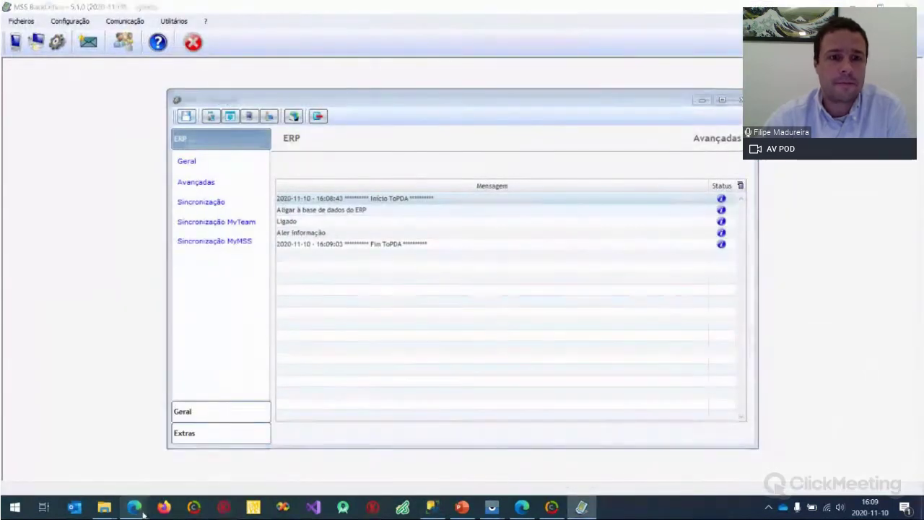
mouse_move(137, 509)
click(69, 447)
Step: Reload the MyTeam sales summary, now showing 566.20€ current-year sales, then return to BackOffice
click(64, 231)
click(63, 210)
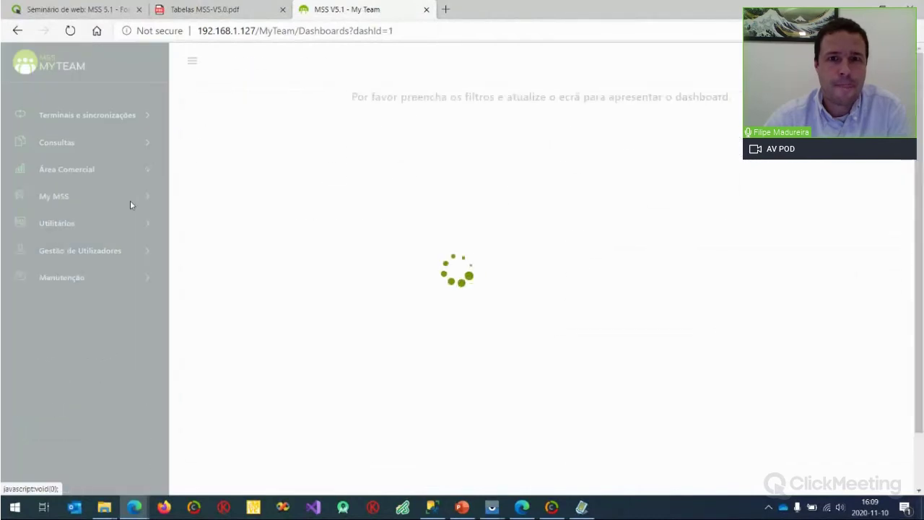
mouse_move(466, 166)
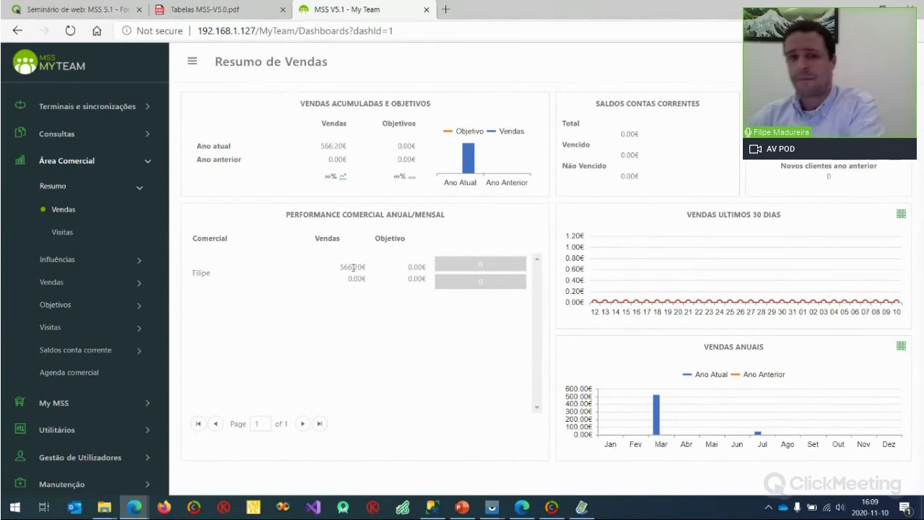
click(581, 507)
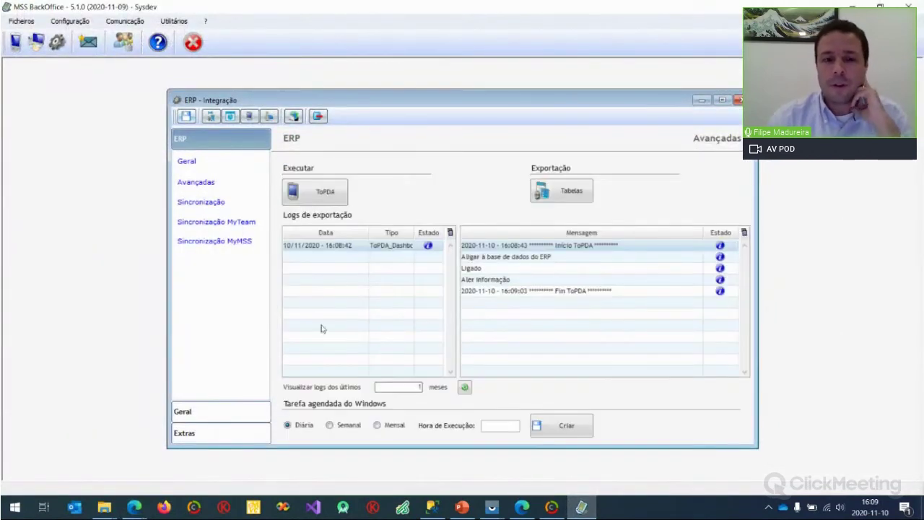
Step: Set the Windows scheduled export task to Diária at 04:00, then return to the MyTeam browser window
click(330, 426)
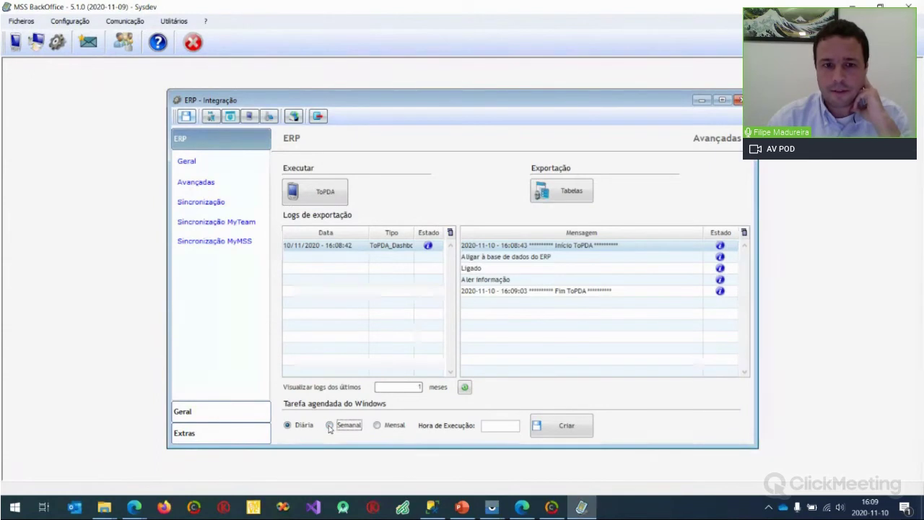
click(508, 427)
text(00)
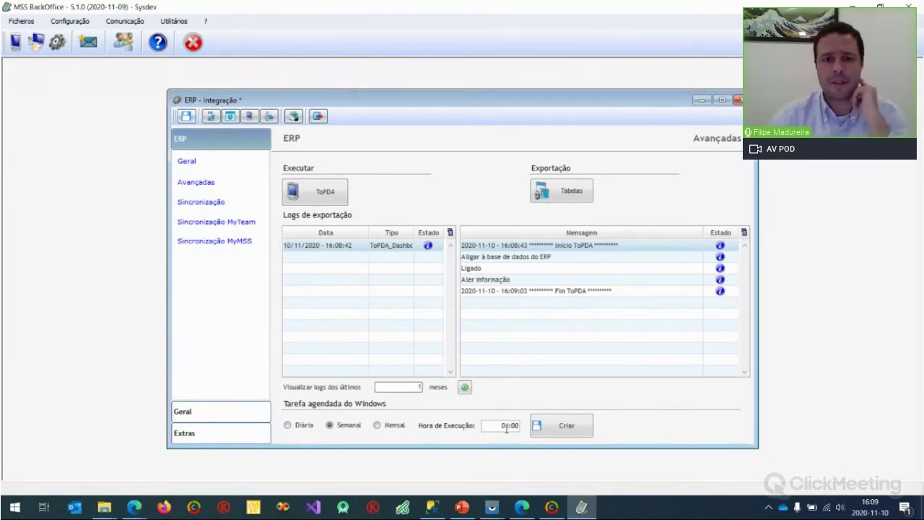
click(288, 426)
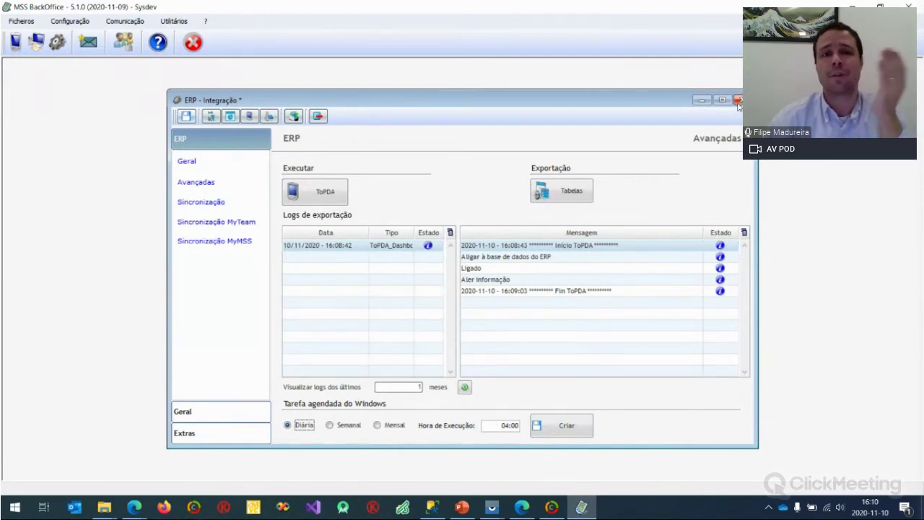
click(134, 507)
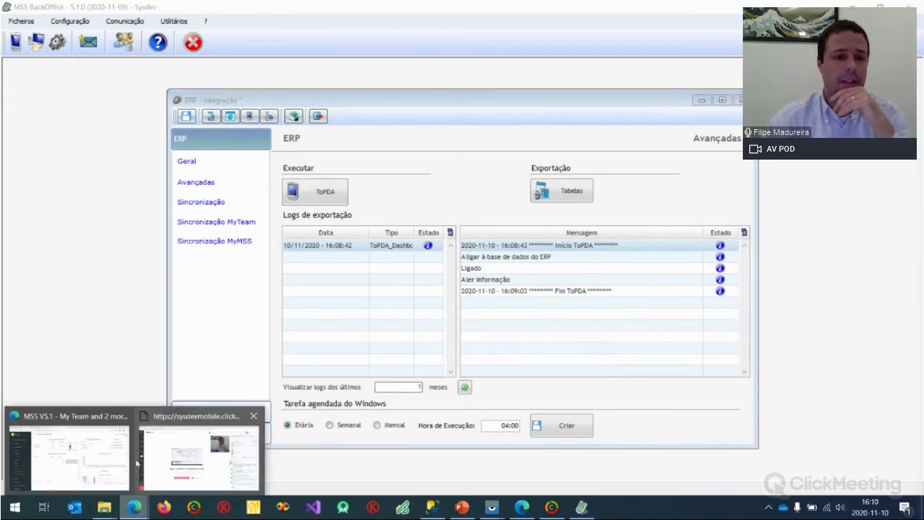
click(123, 459)
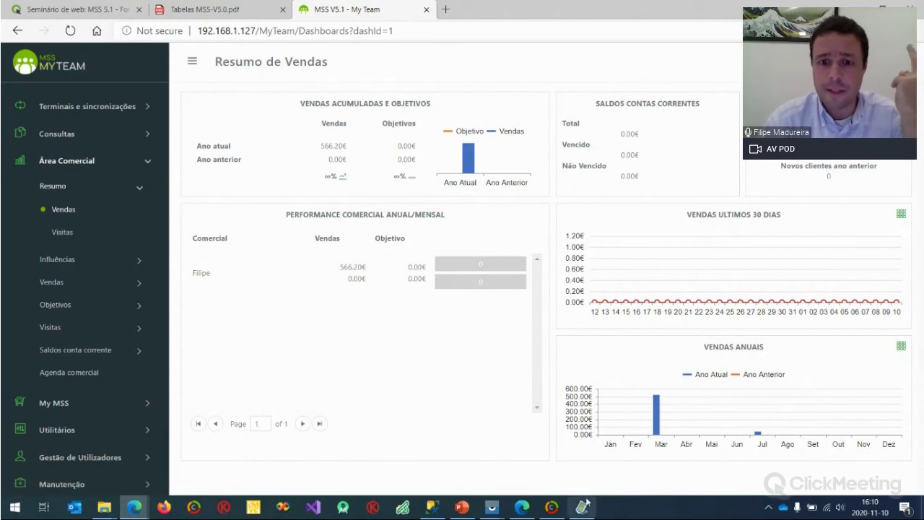
Step: Under Sincronização, list all export tables and inspect the unmapped Objectivos por vendedor fields
click(585, 504)
click(202, 204)
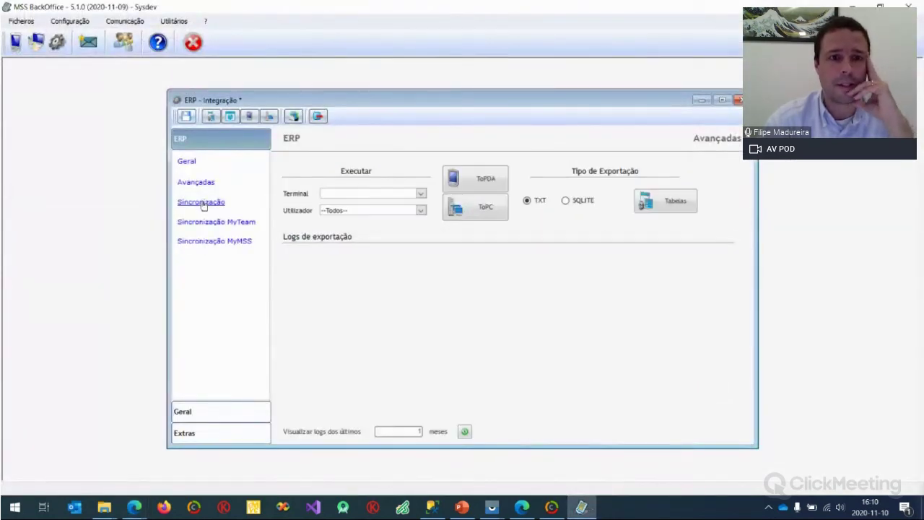
click(475, 179)
click(645, 201)
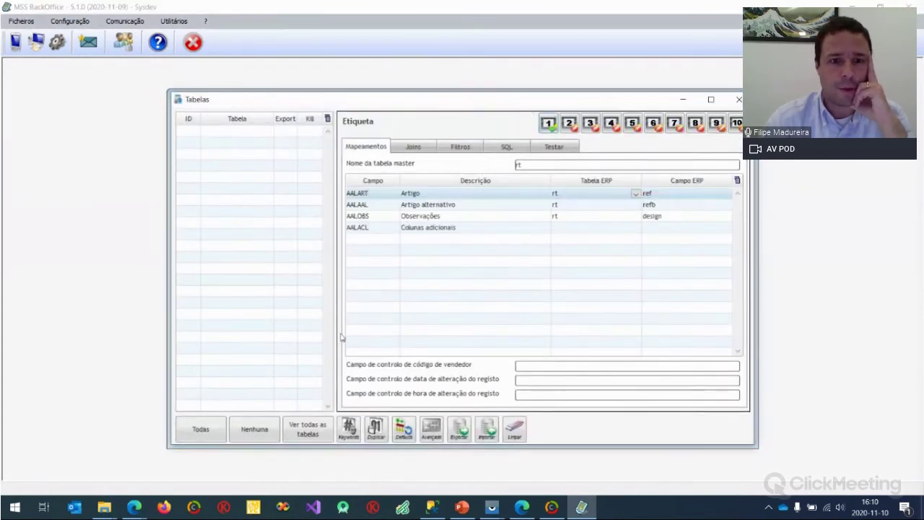
click(308, 429)
scroll(241, 289, down, 10)
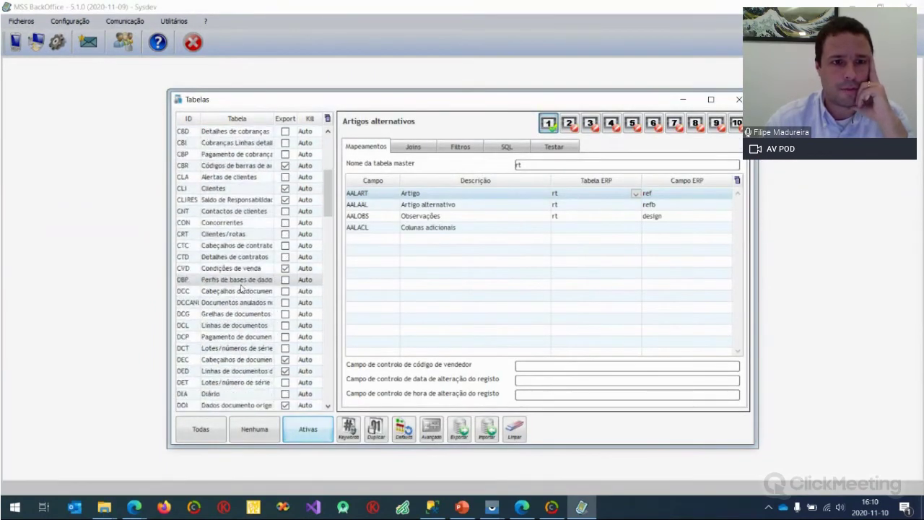
scroll(242, 289, down, 10)
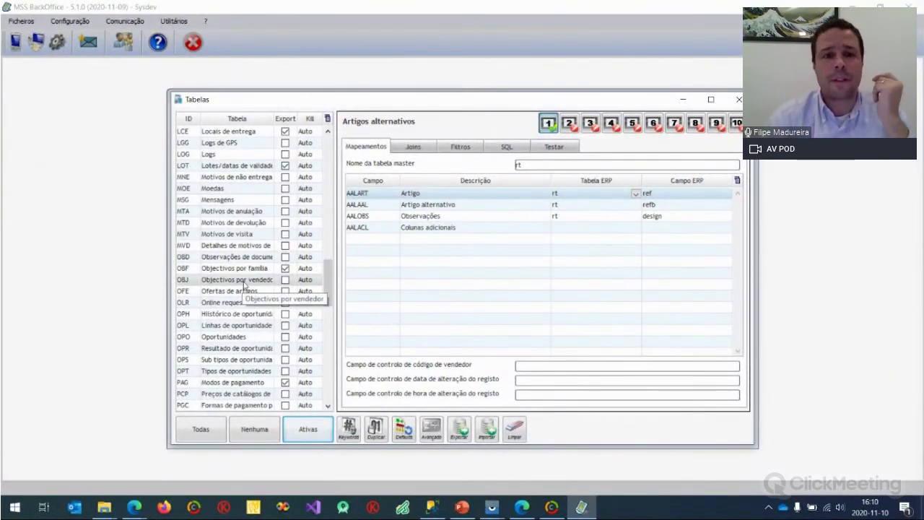
click(243, 281)
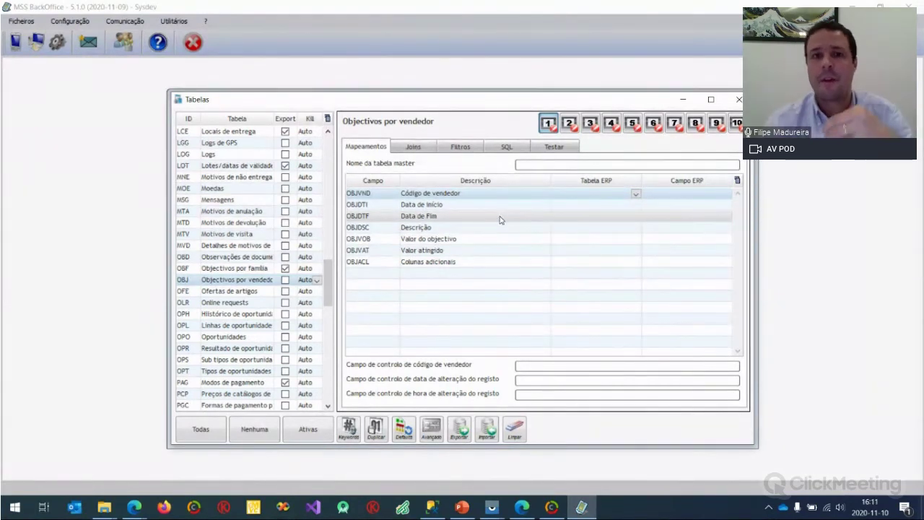
click(739, 99)
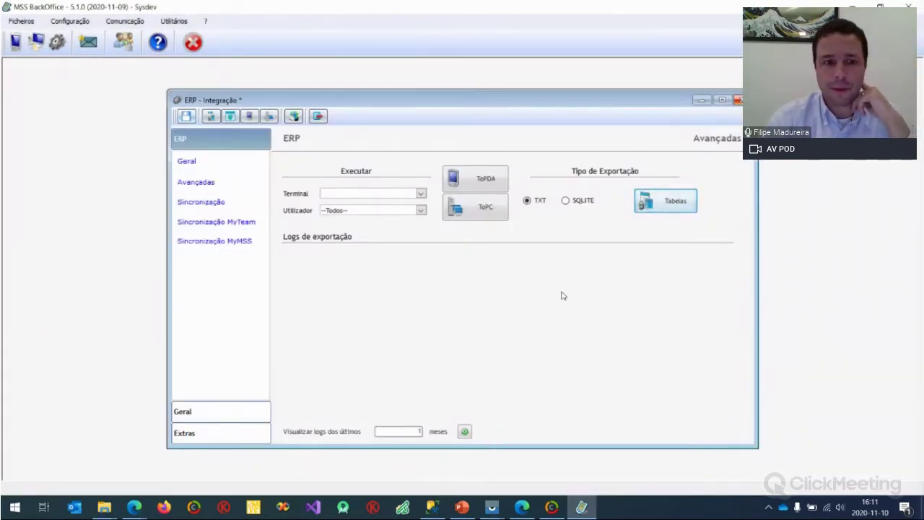
click(134, 508)
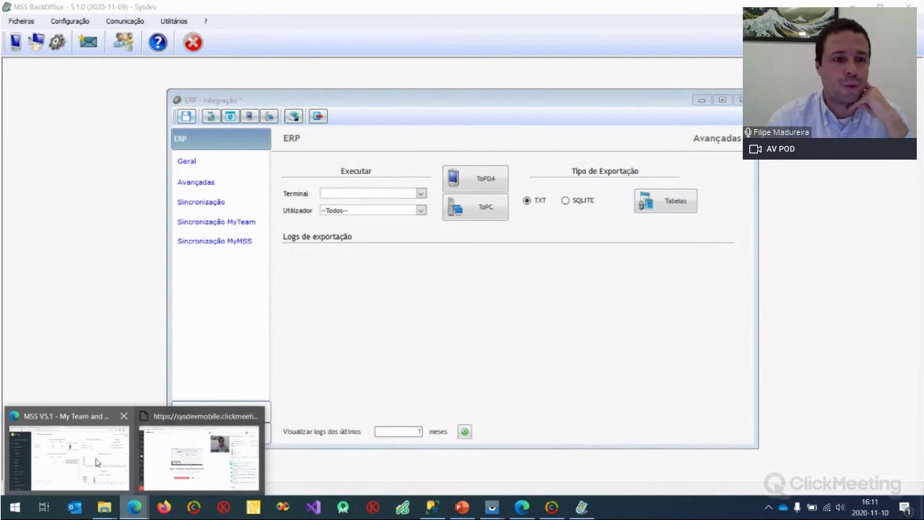
Step: In Objetivos > Configuração, replicate 100 to every month for the salesperson and confirm the 1,200.00€ total
click(79, 466)
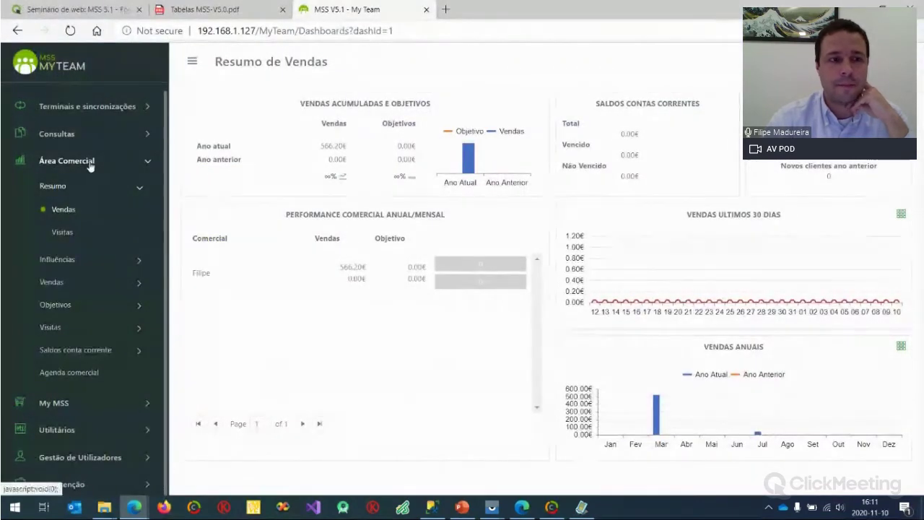
click(65, 308)
click(74, 328)
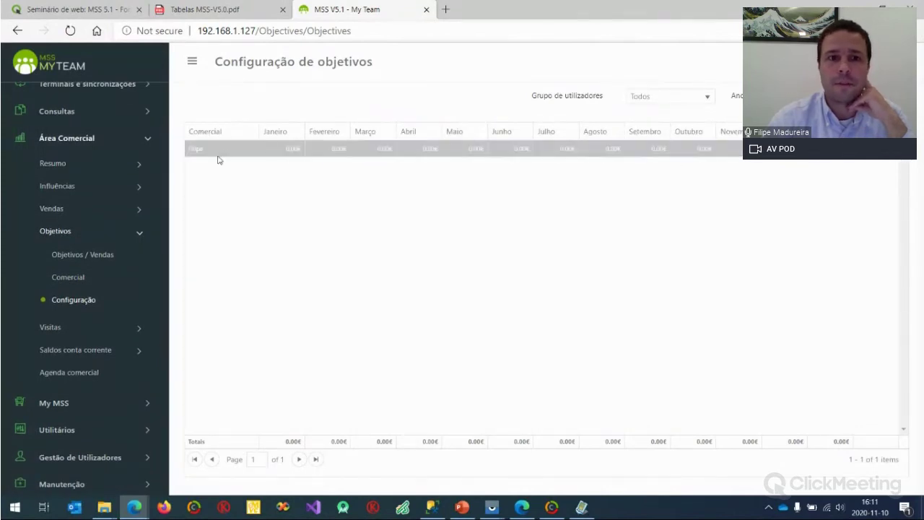
click(859, 155)
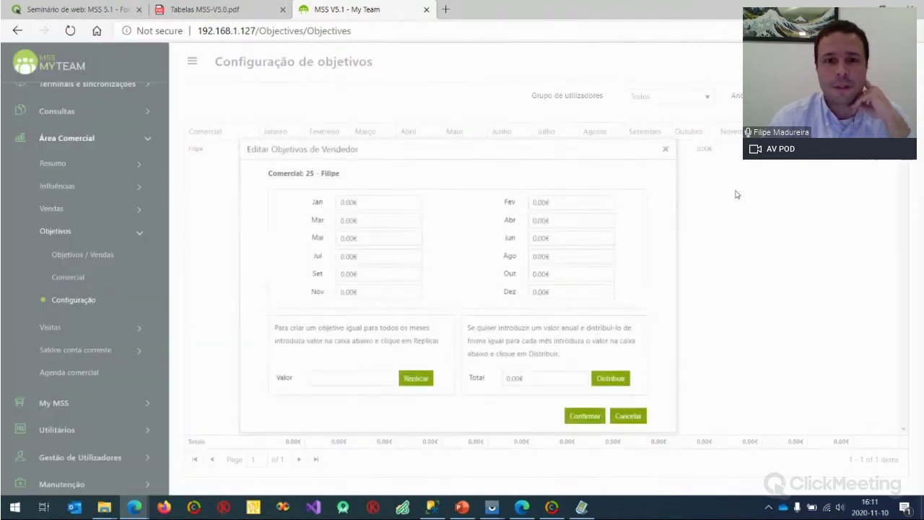
click(338, 382)
text(100)
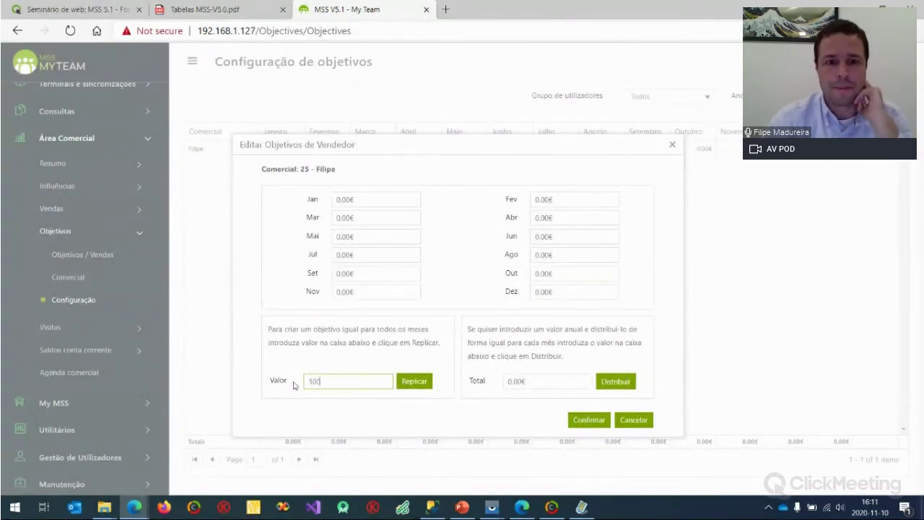
click(416, 381)
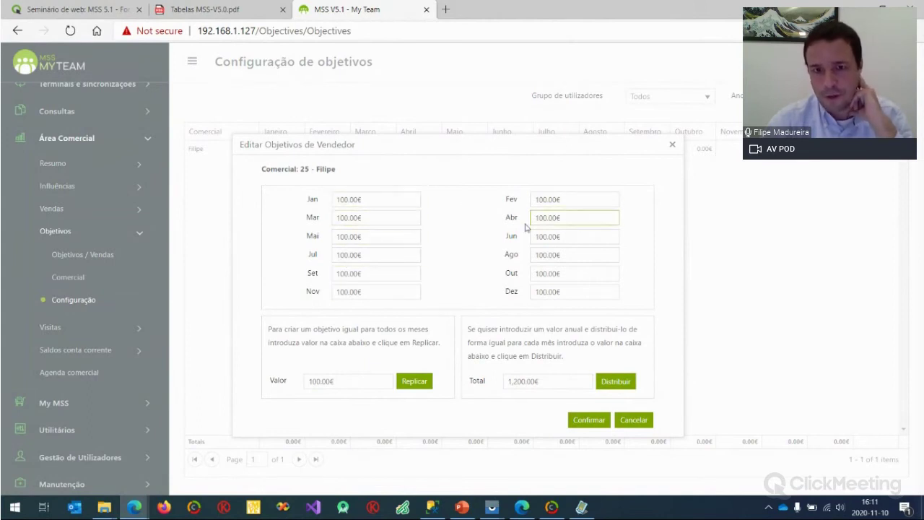
click(533, 378)
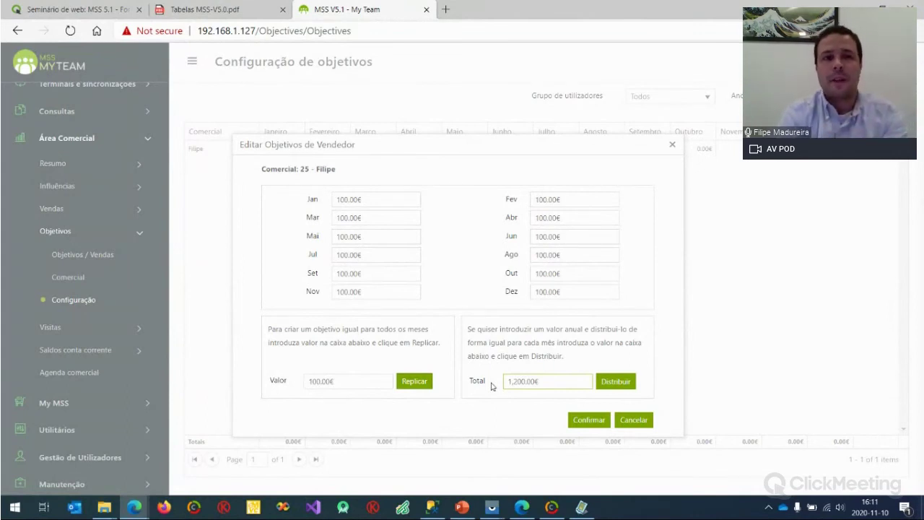
click(591, 420)
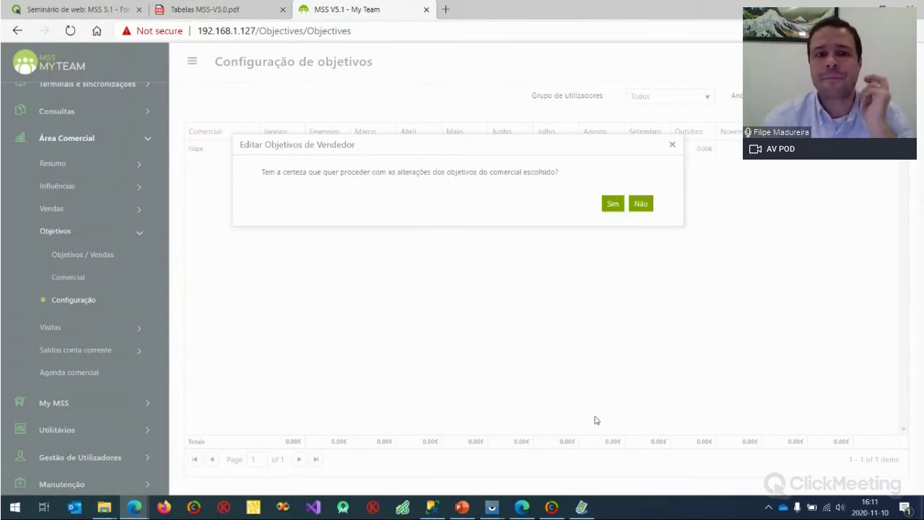
click(611, 203)
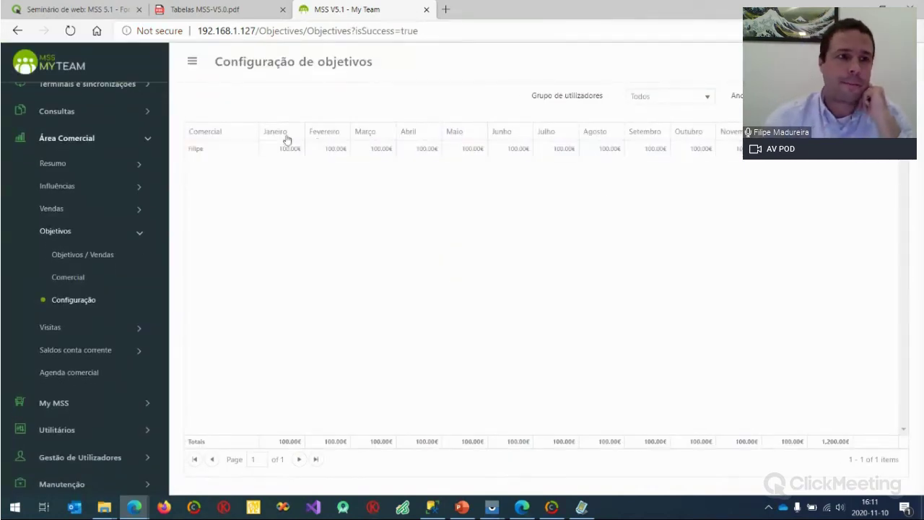
click(62, 165)
Step: Open Resumo > Vendas to see the 1,100.00€ objective against sales at 51.47%
click(69, 186)
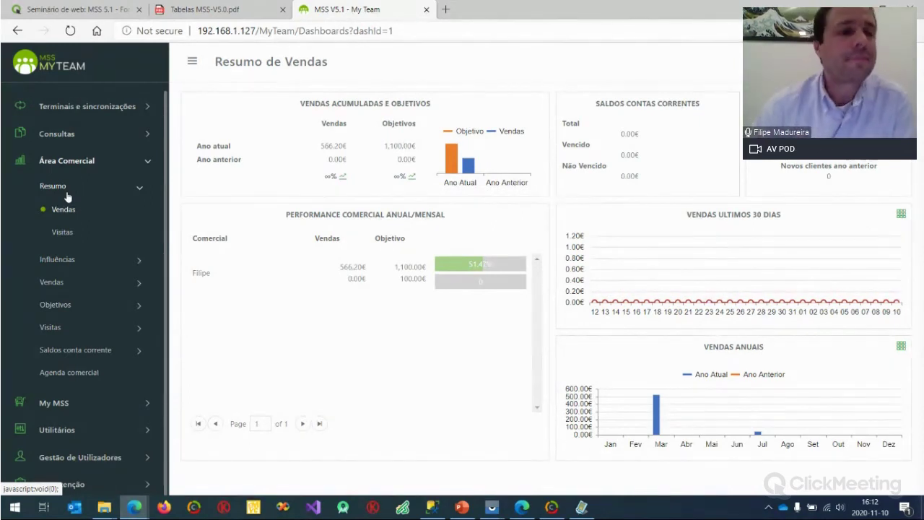
click(66, 286)
click(51, 231)
Step: Review 10/11/2020's two negative visits in Visitas > Timeline, then return to MSS BackOffice
click(58, 276)
click(62, 298)
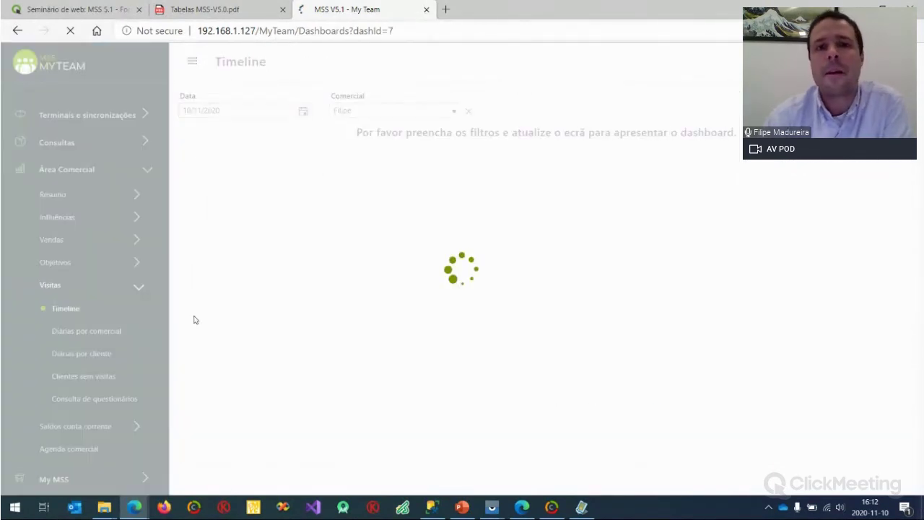
mouse_move(285, 144)
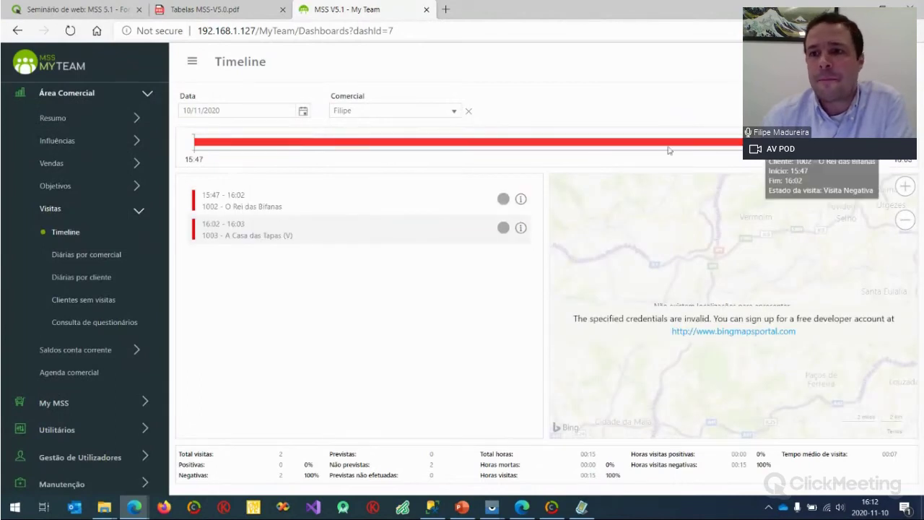
mouse_move(881, 142)
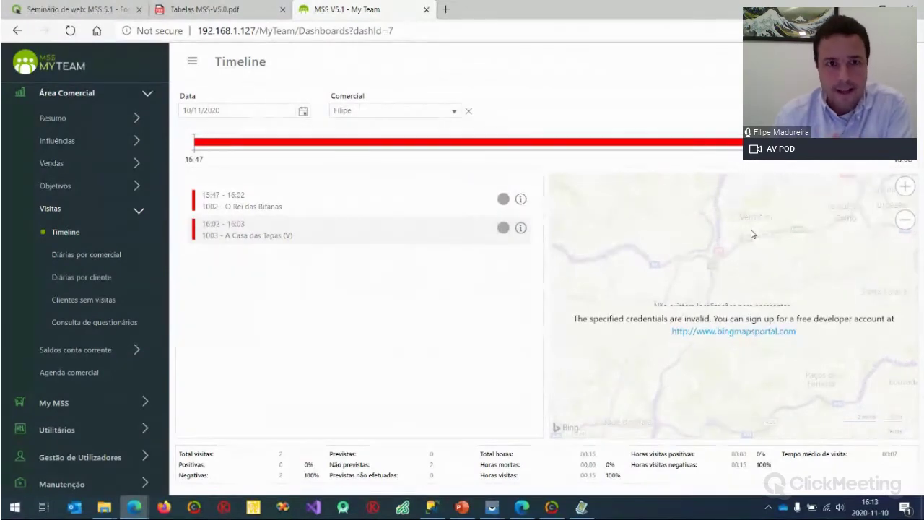
mouse_move(206, 149)
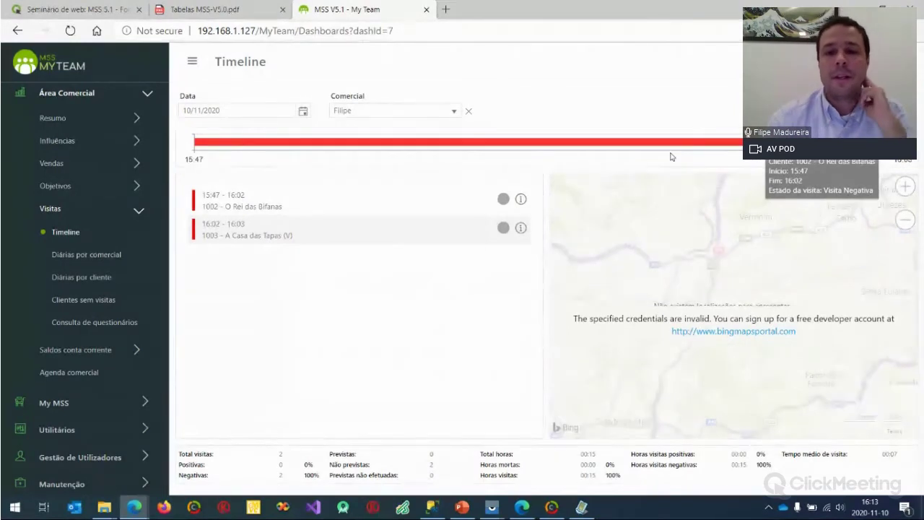
click(581, 507)
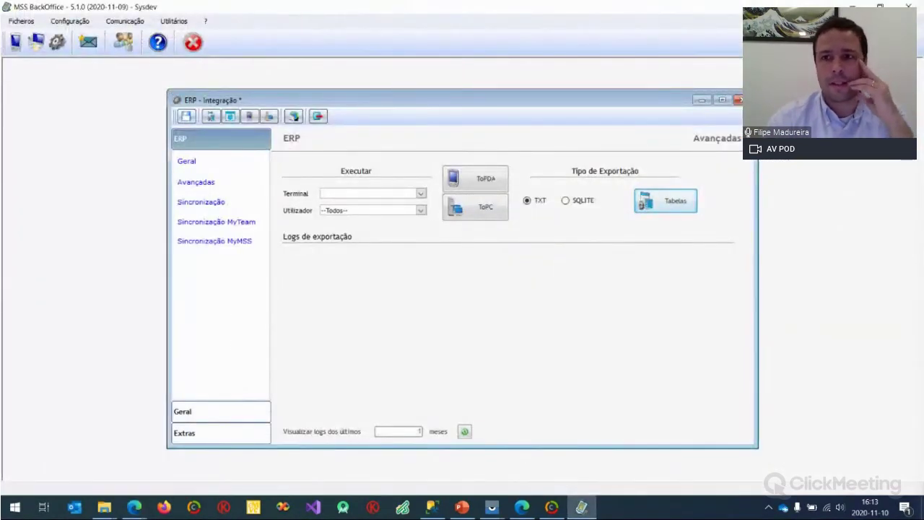
Step: Set Check-in manual to Sim for terminal 1 and save the terminal configuration
click(737, 100)
click(14, 42)
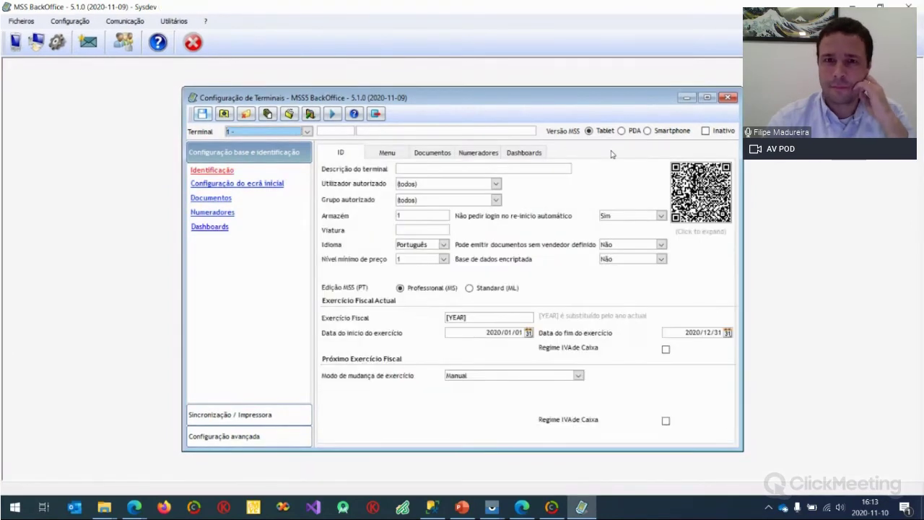
click(391, 154)
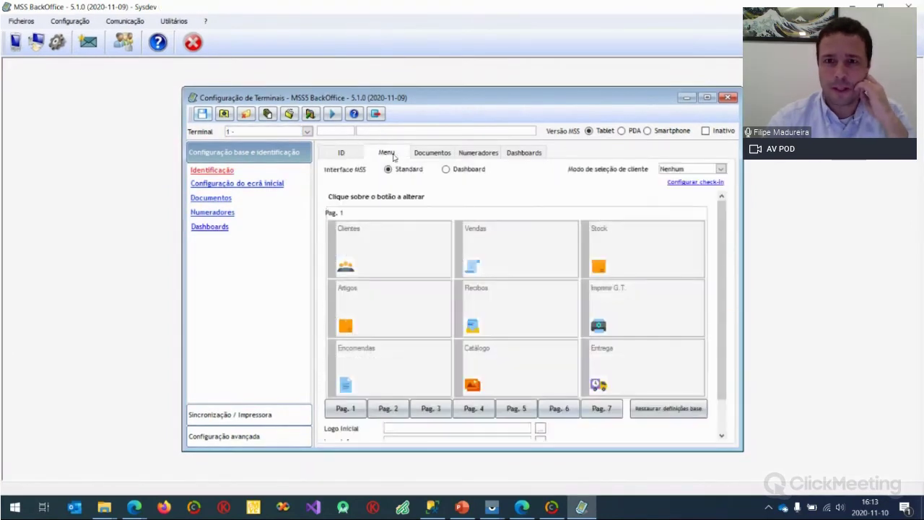
click(701, 183)
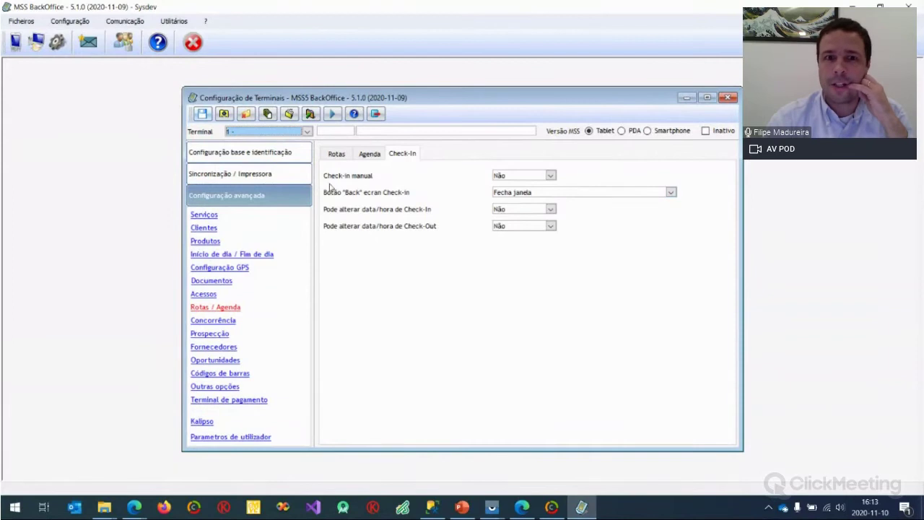
click(512, 177)
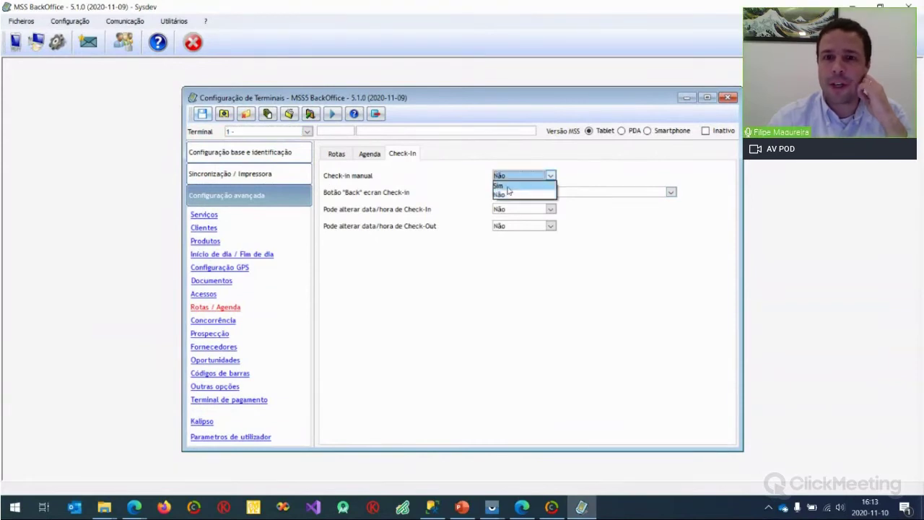
click(507, 188)
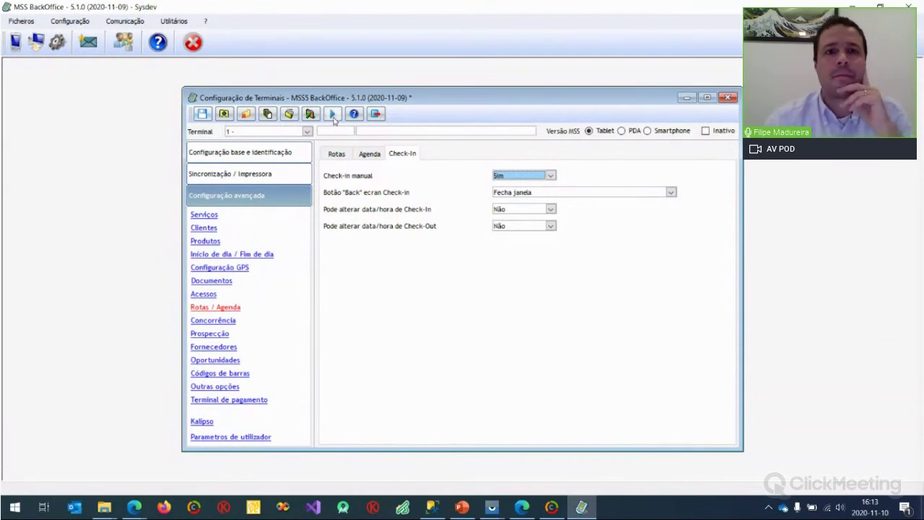
click(375, 114)
click(436, 293)
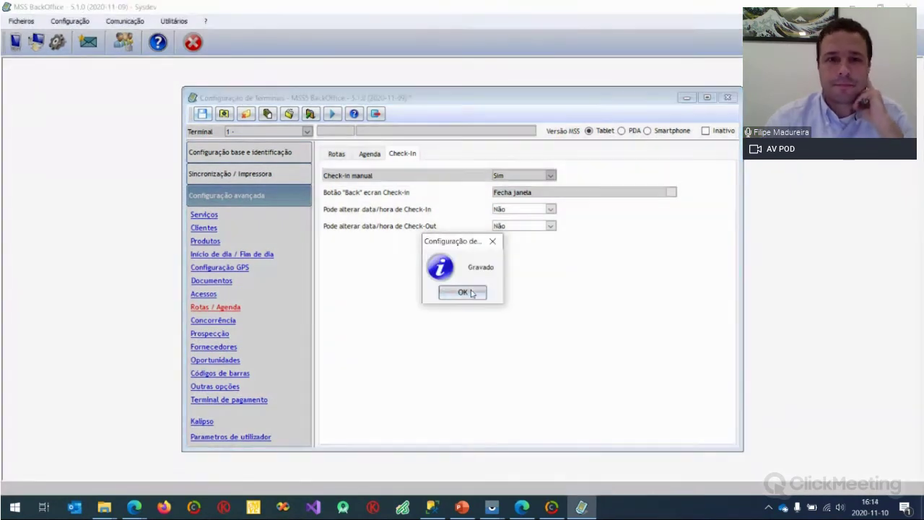
click(463, 293)
Step: Send the general parameters to terminal 1 with Menu excluded, confirming the send
click(254, 170)
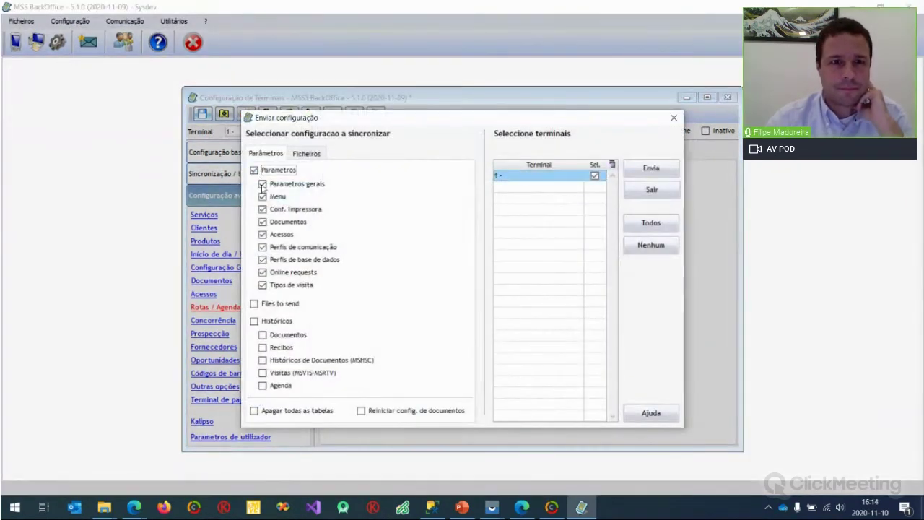
click(263, 197)
click(651, 168)
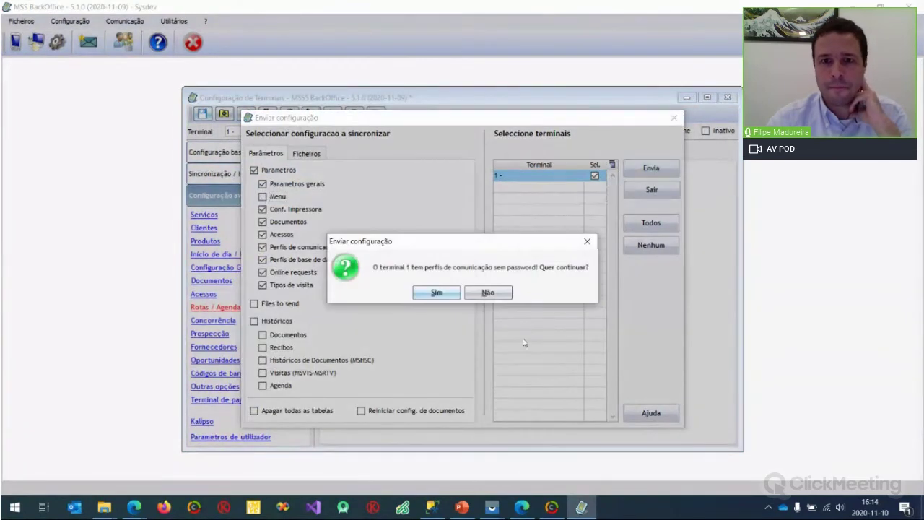
click(436, 292)
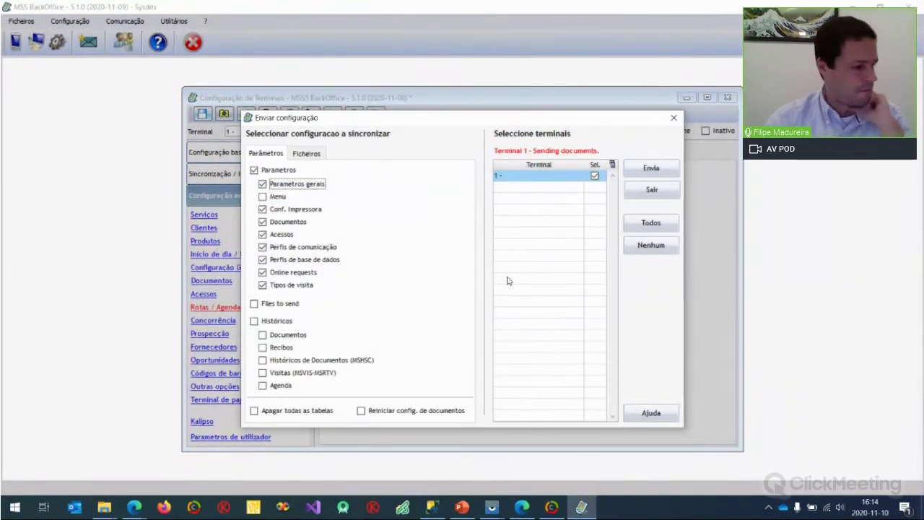
click(462, 292)
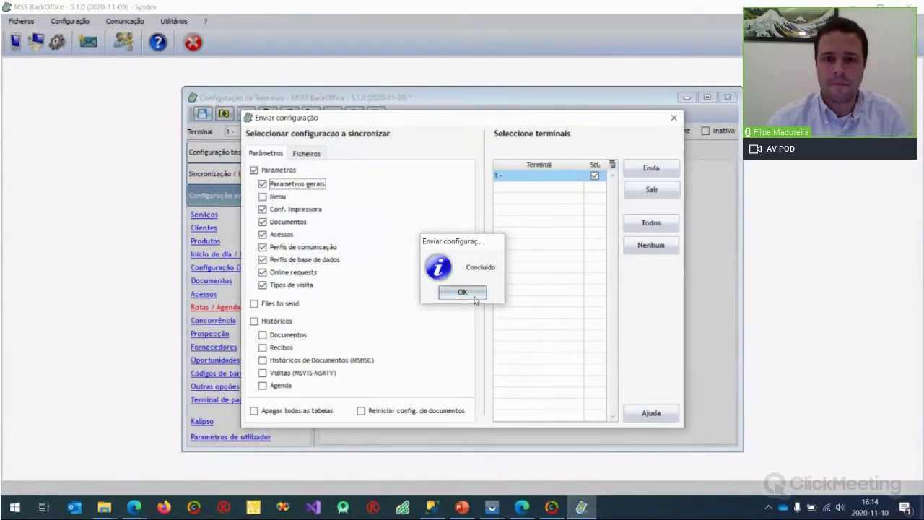
click(493, 508)
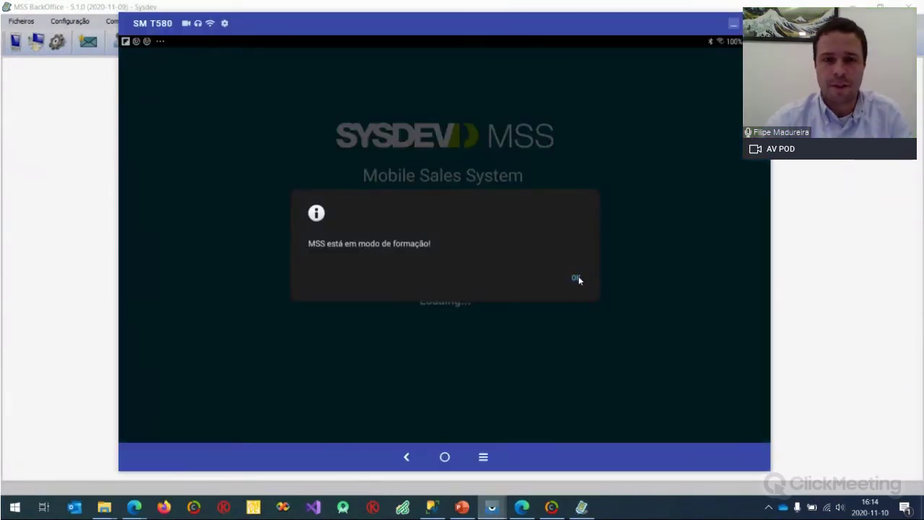
Step: Synchronise the SM T580 tablet, accepting the success and restart message and training-mode notices
click(576, 278)
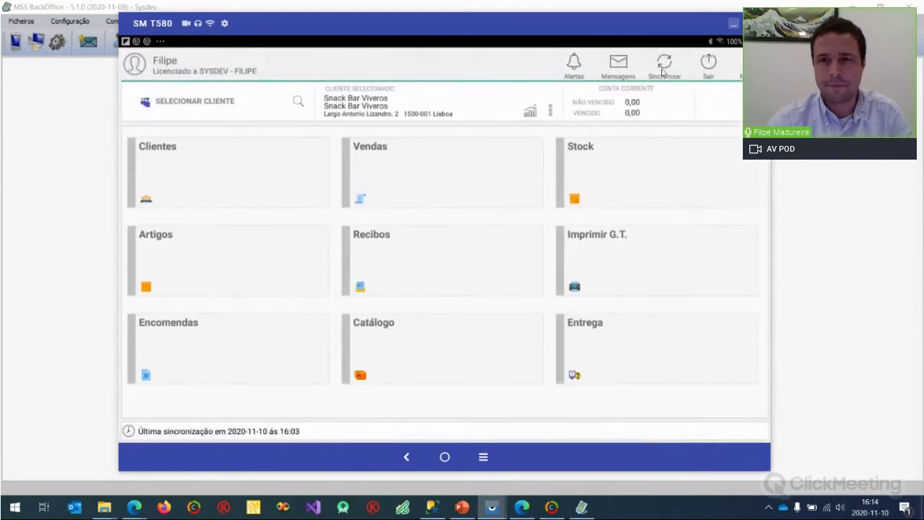
click(664, 67)
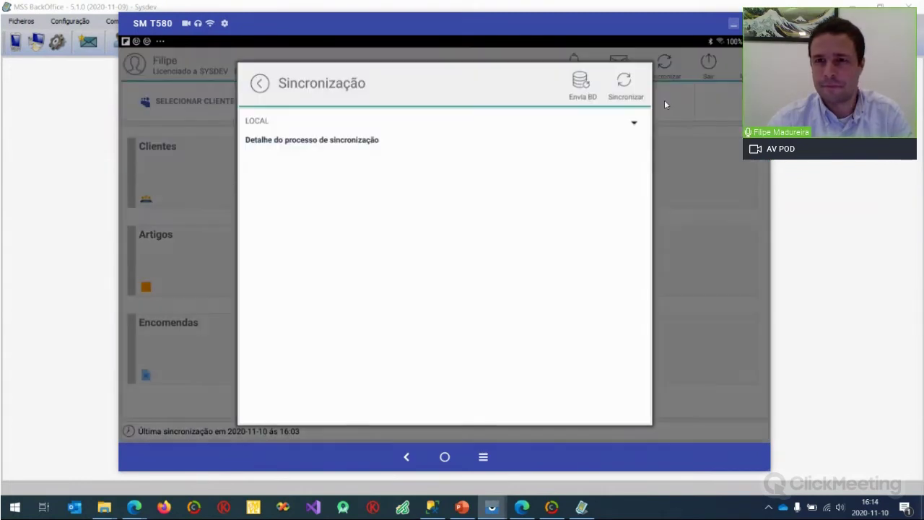
click(625, 84)
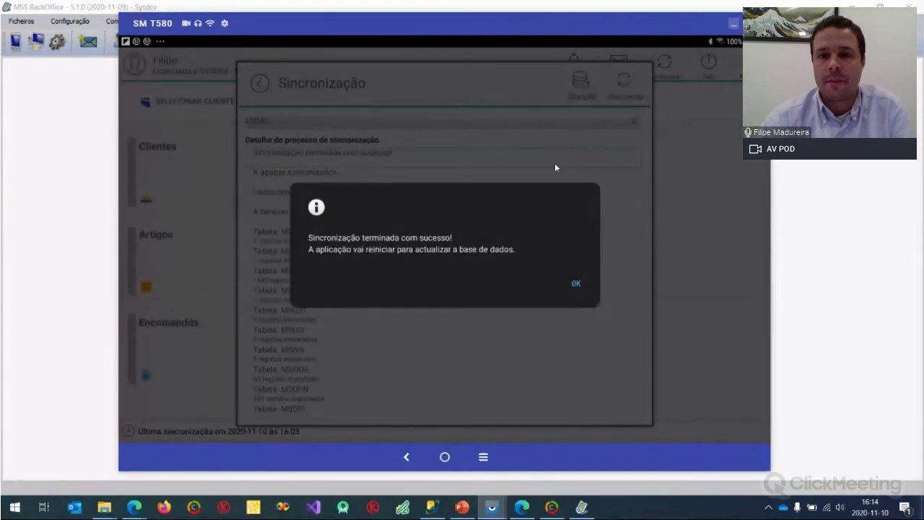
click(588, 280)
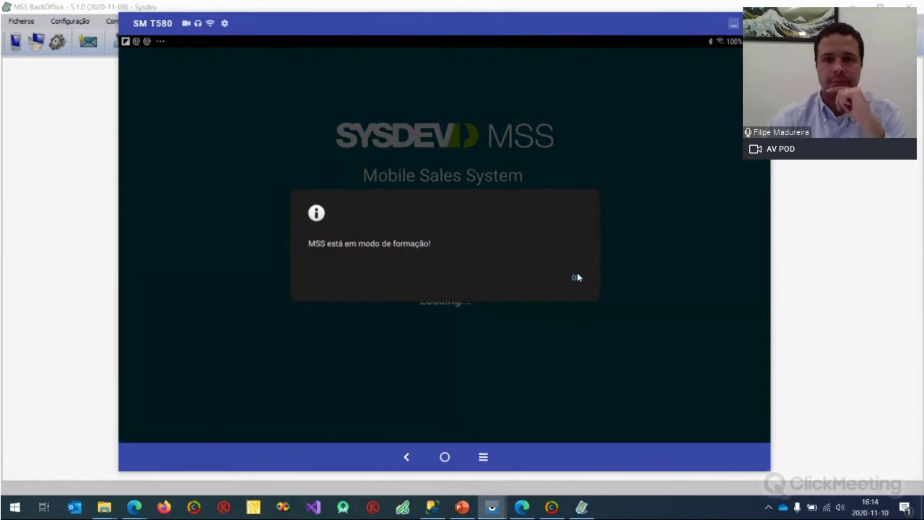
click(576, 277)
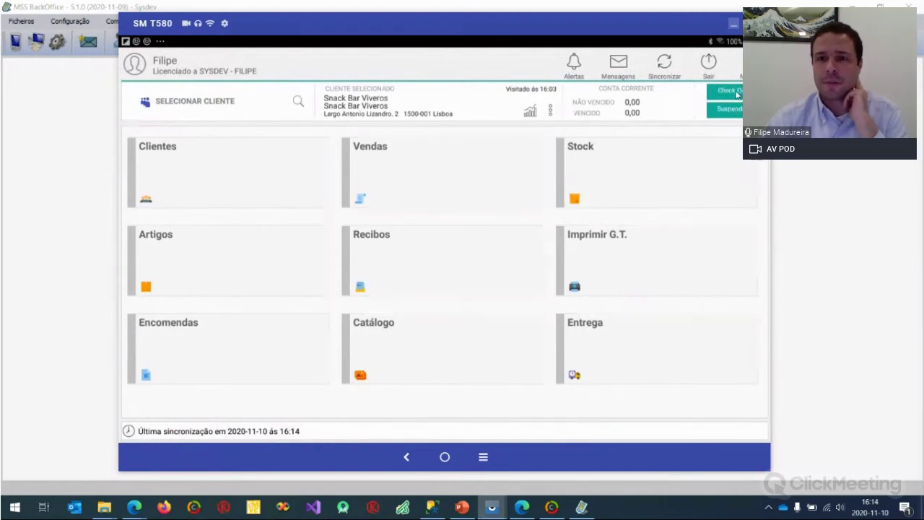
Step: Check out of Snack Bar Viveros, then check in at A Casa das Tapas (V) as Presencial
click(735, 92)
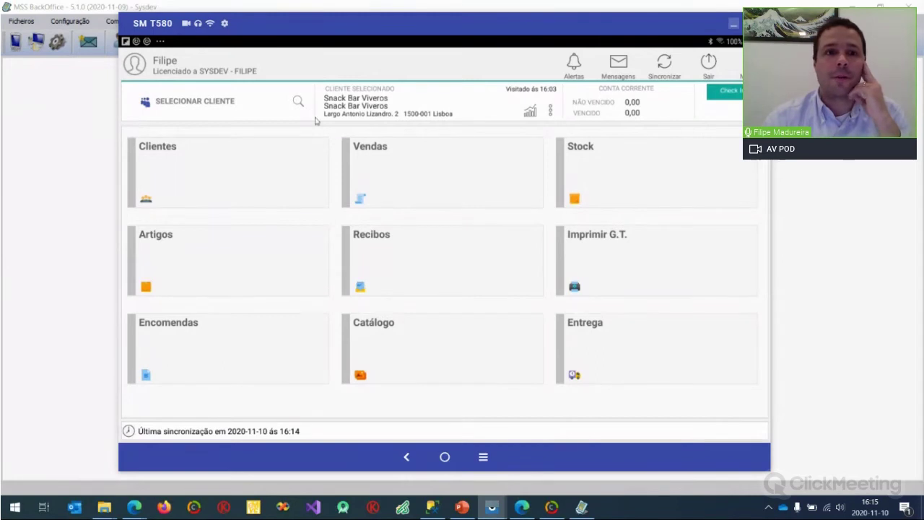
click(297, 100)
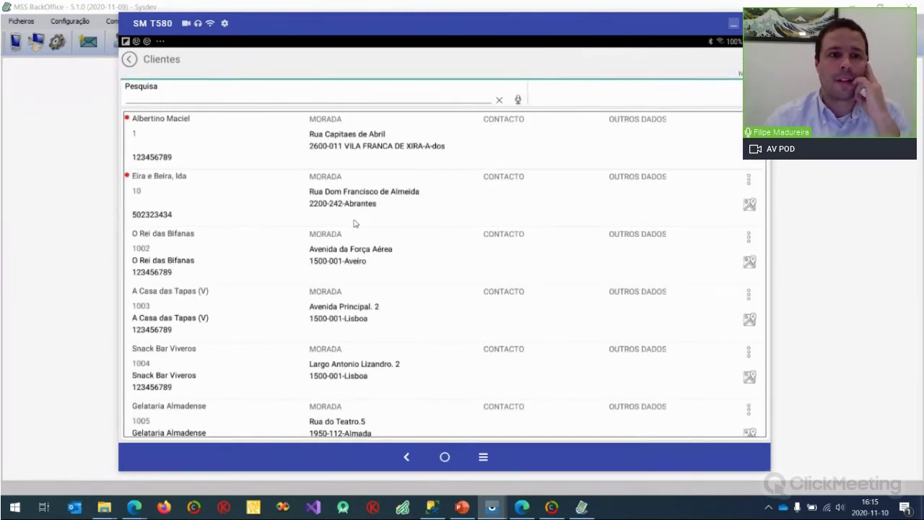
click(256, 313)
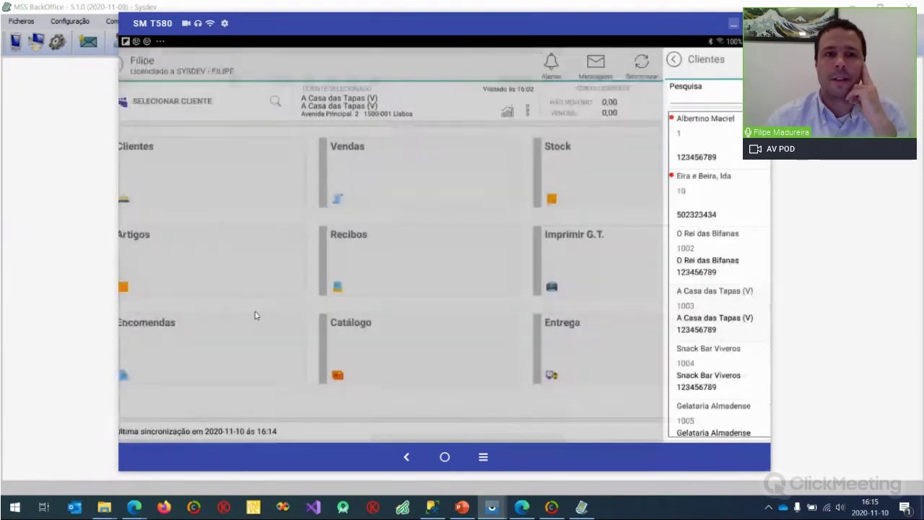
click(736, 95)
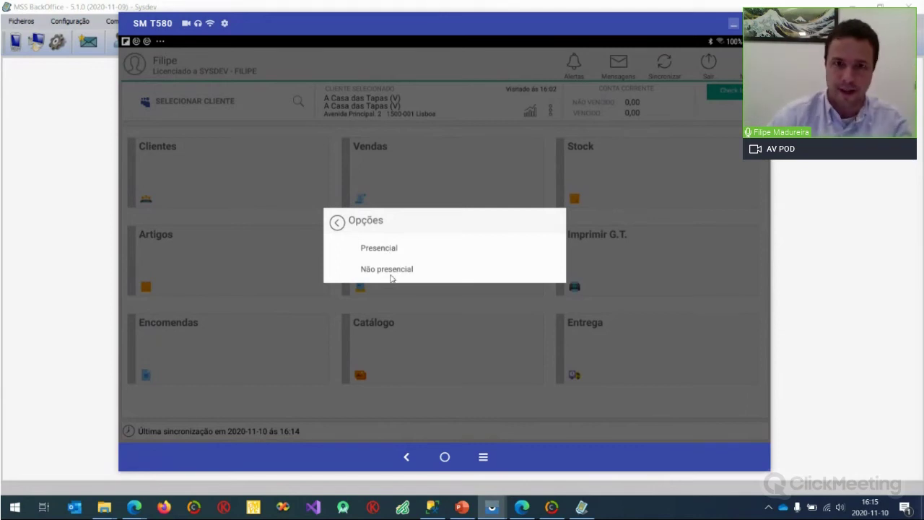
click(390, 249)
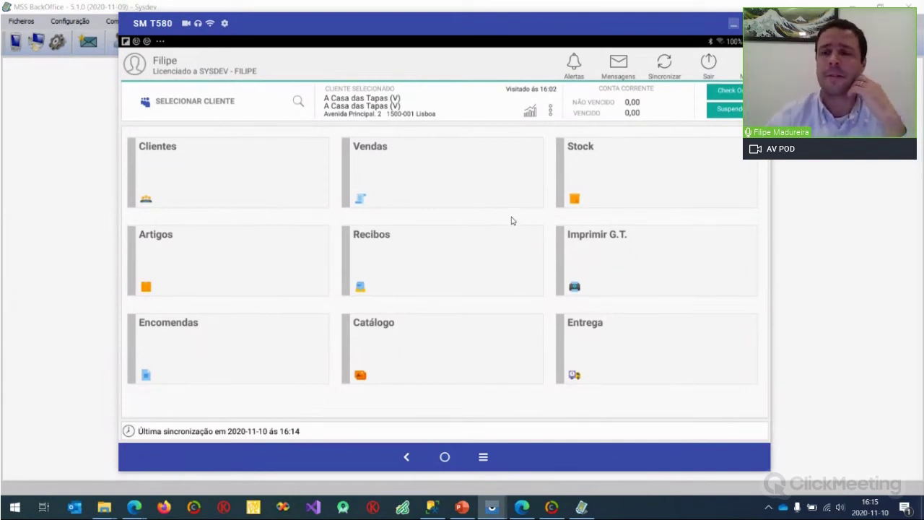
Step: Check out of the A Casa das Tapas (V) visit from the main screen
click(739, 95)
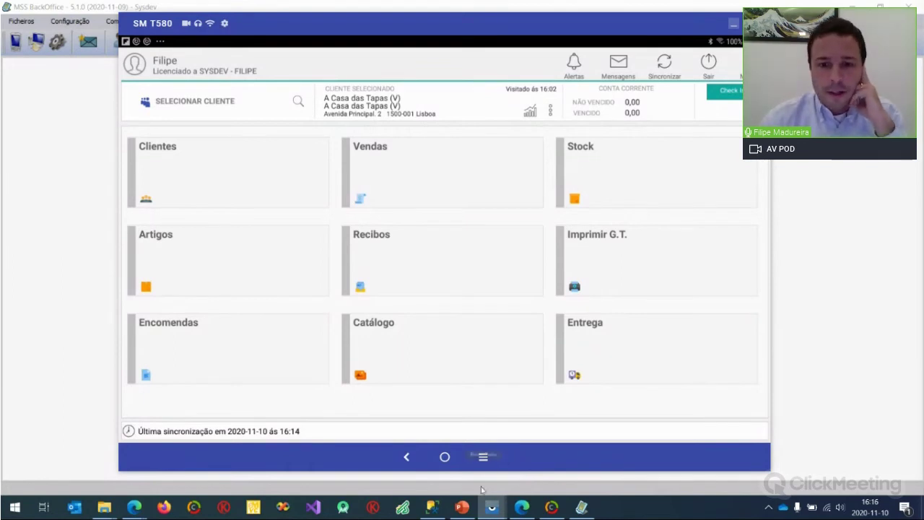
Step: Bring up PowerPoint on slide 3, Pontos Importantes, listing QRCode and ATCUD-ready MSS versions
click(462, 507)
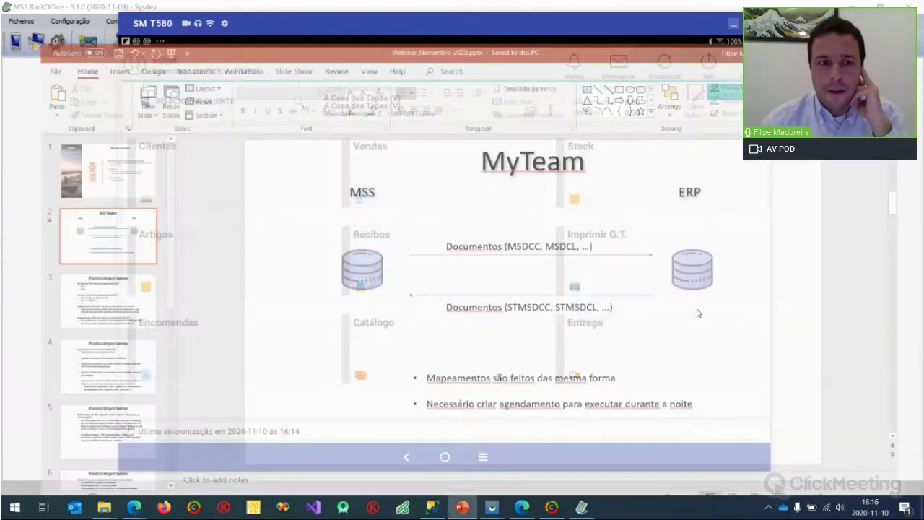
click(142, 297)
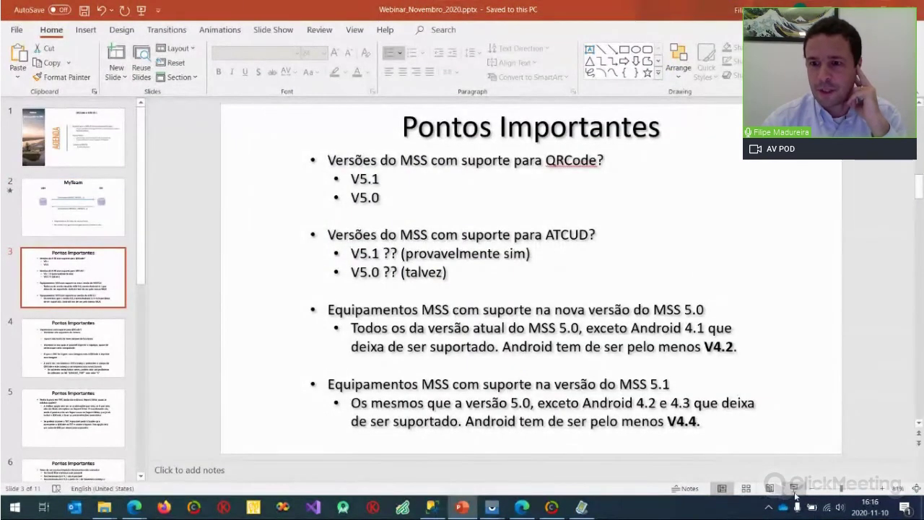